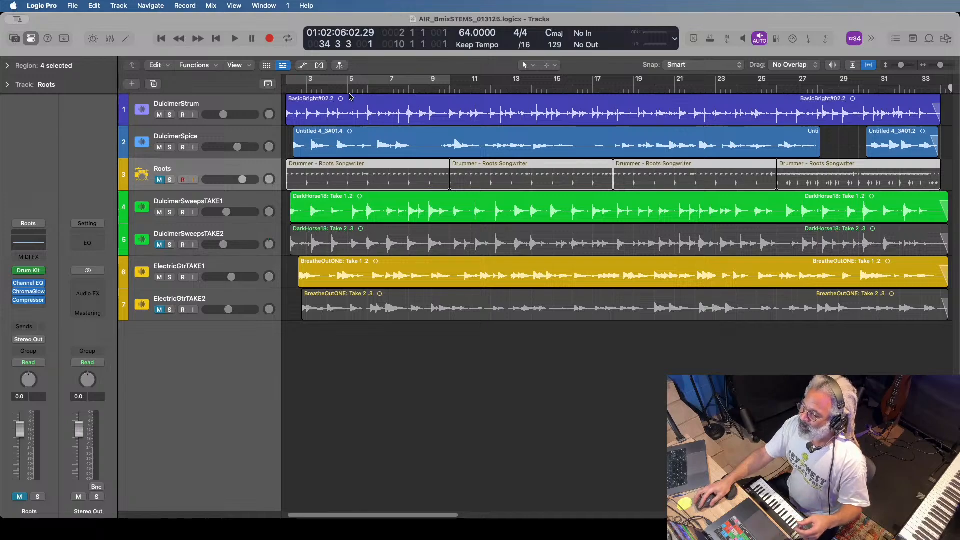
Audition the DulcimerStrum track in solo from bar 2, stopping playback and clearing the solo when done.
{"action": "left_click_drag", "start_coordinate": [348, 91], "coordinate": [287, 88]}
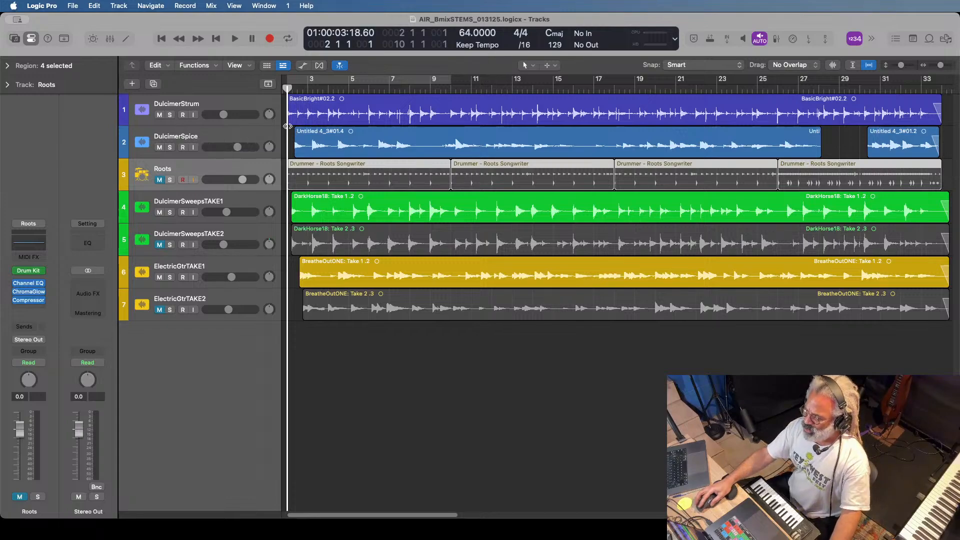
{"action": "left_click", "coordinate": [170, 116]}
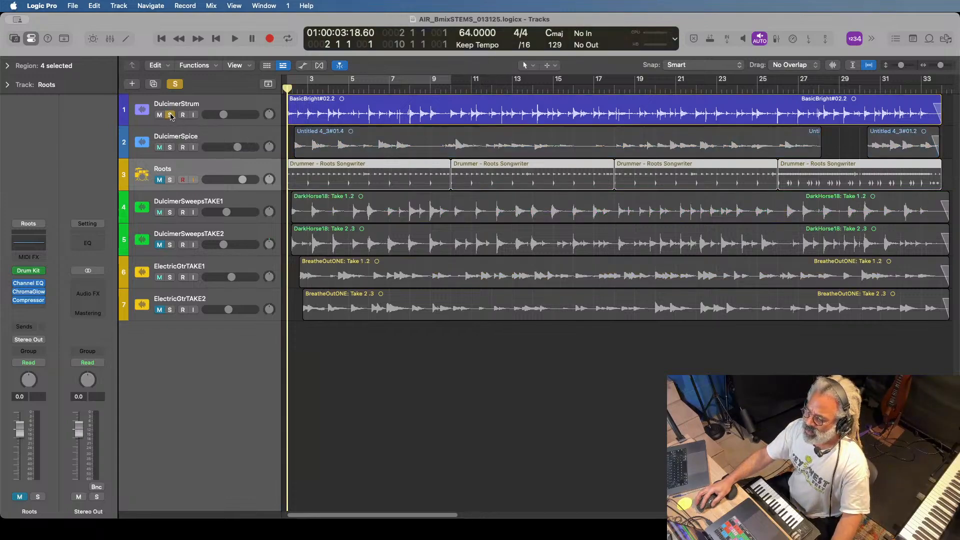
{"action": "left_click", "coordinate": [236, 39]}
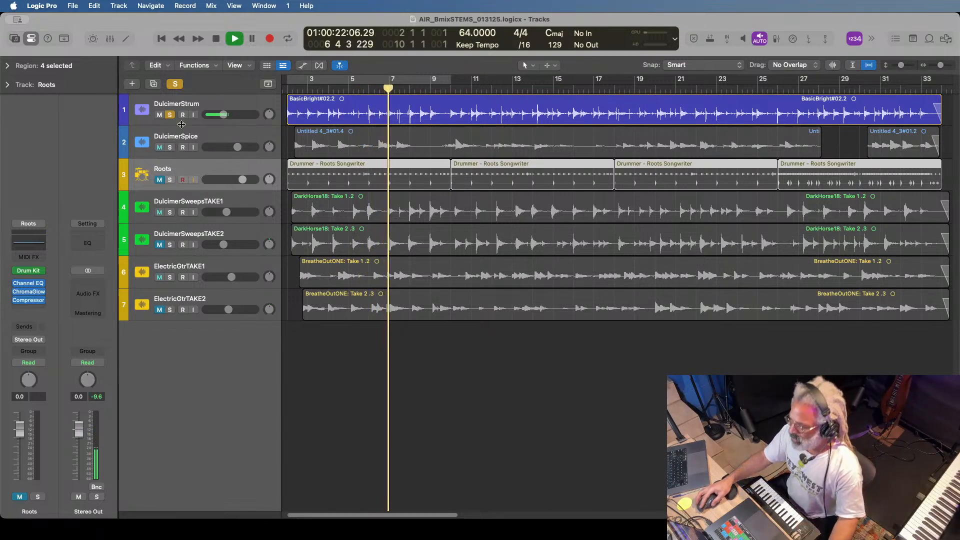
{"action": "left_click", "coordinate": [216, 39]}
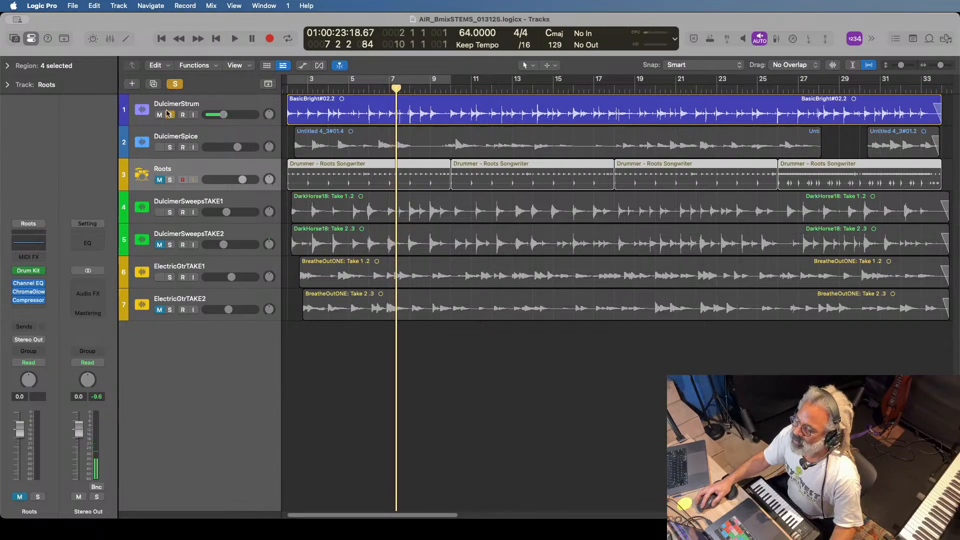
{"action": "left_click", "coordinate": [170, 115]}
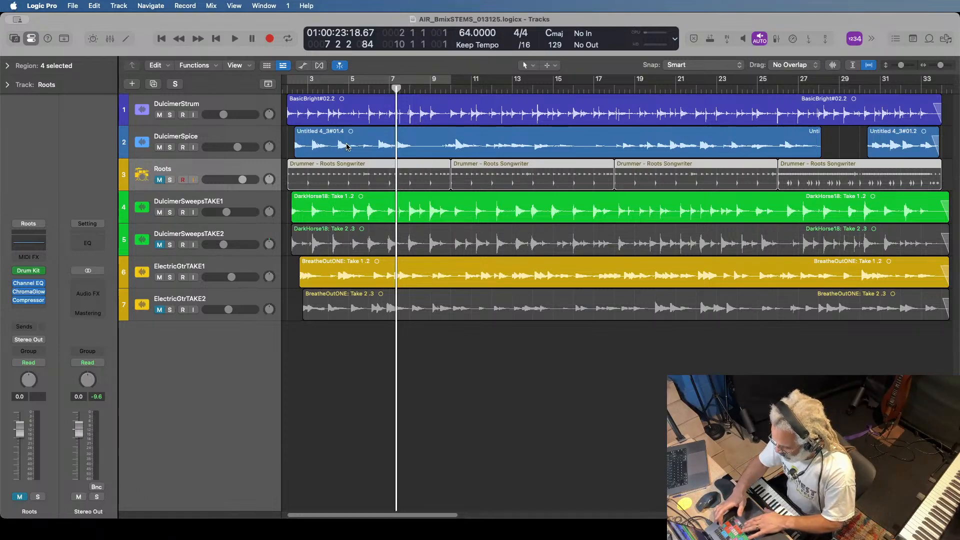
Magnify the region waveforms, audition DulcimerSpice in solo from bar 2 and lower its volume to -6.0 dB, leaving it unsoloed.
{"action": "key", "text": "super+equal"}
{"action": "key", "text": "super+equal"}
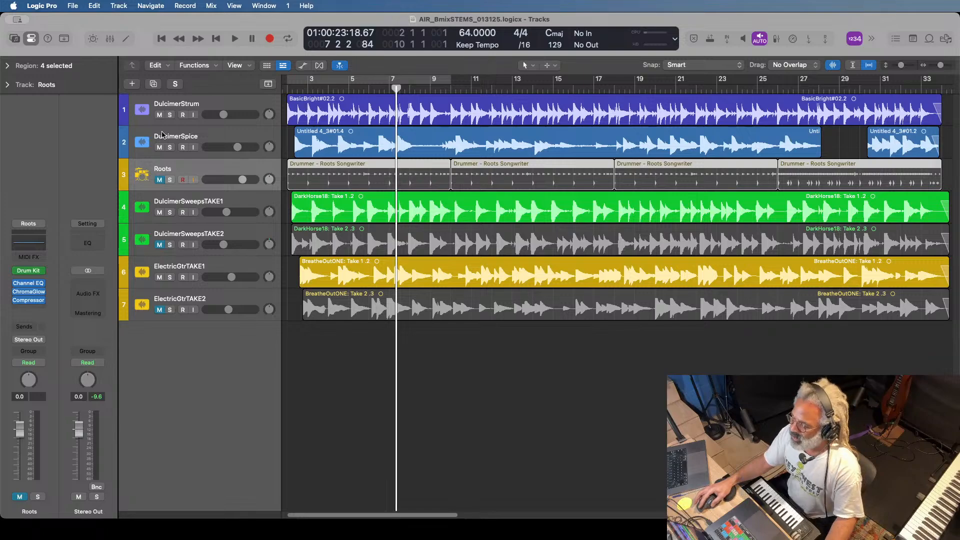
{"action": "left_click", "coordinate": [190, 137]}
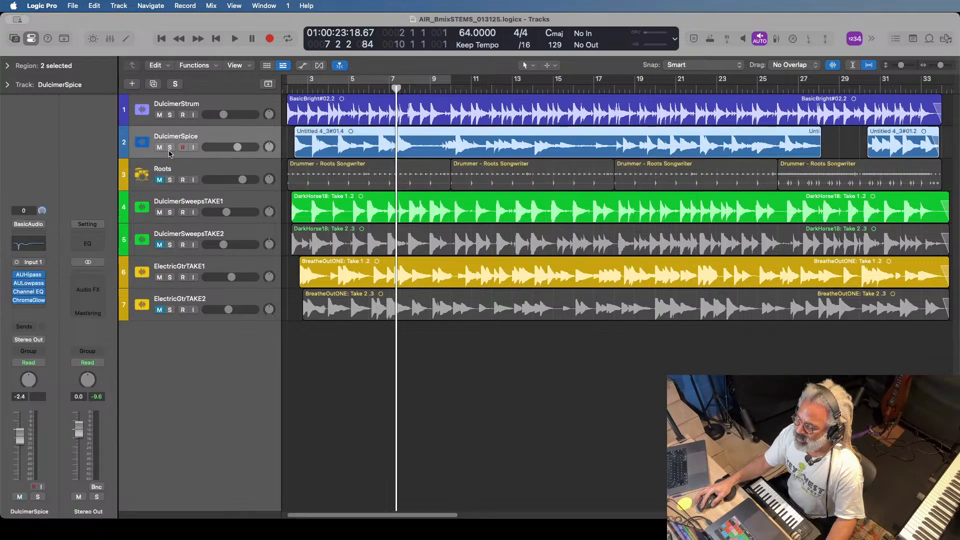
{"action": "left_click", "coordinate": [170, 147]}
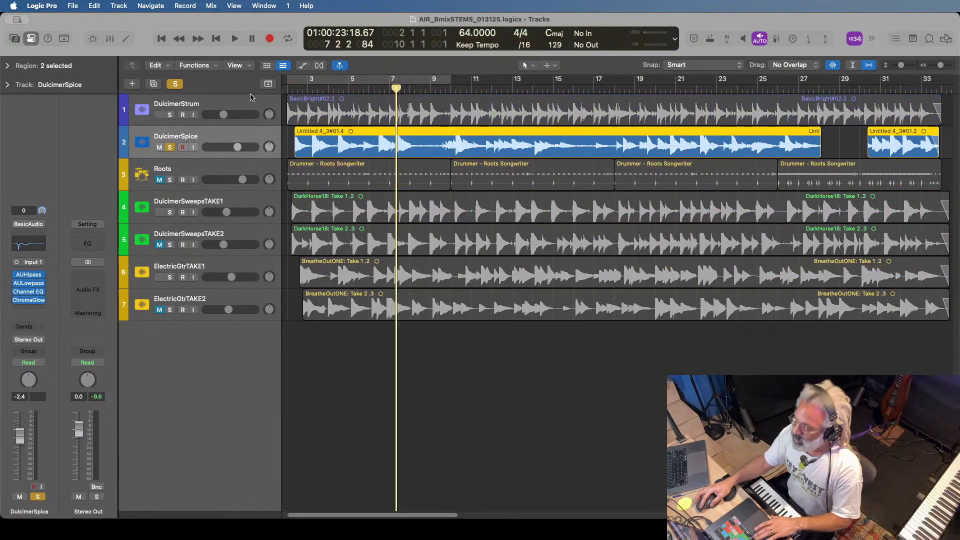
{"action": "left_click", "coordinate": [307, 91]}
{"action": "left_click_drag", "start_coordinate": [305, 89], "coordinate": [292, 90]}
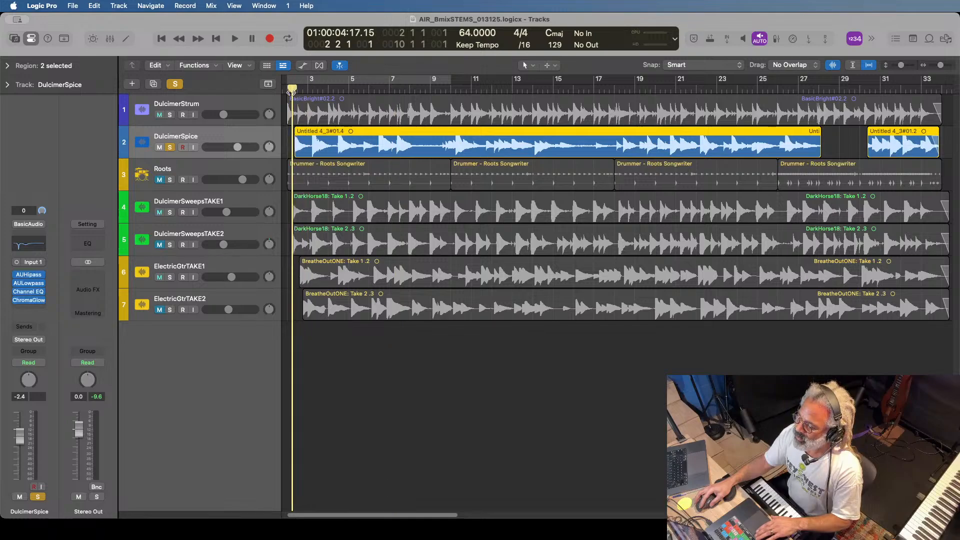
{"action": "key", "text": "space"}
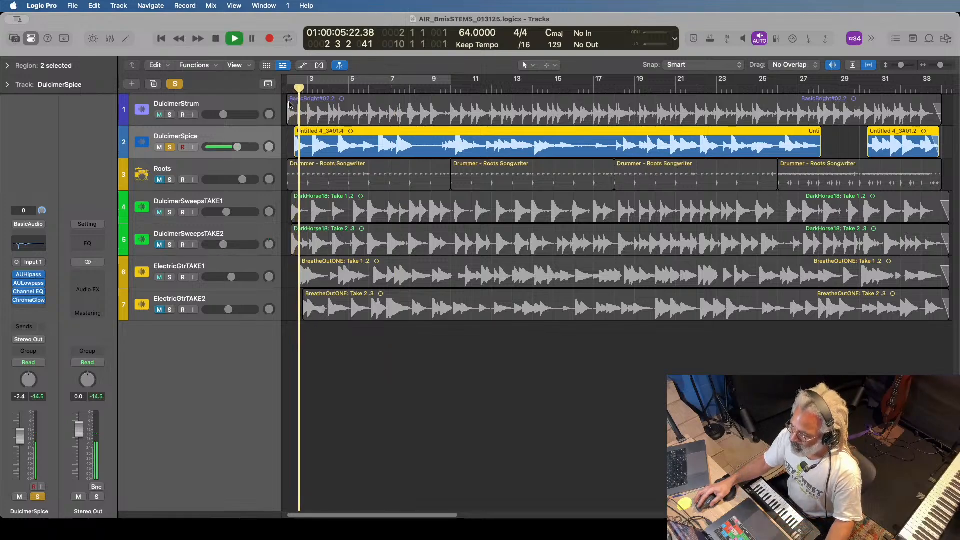
{"action": "left_click_drag", "start_coordinate": [241, 148], "coordinate": [229, 147]}
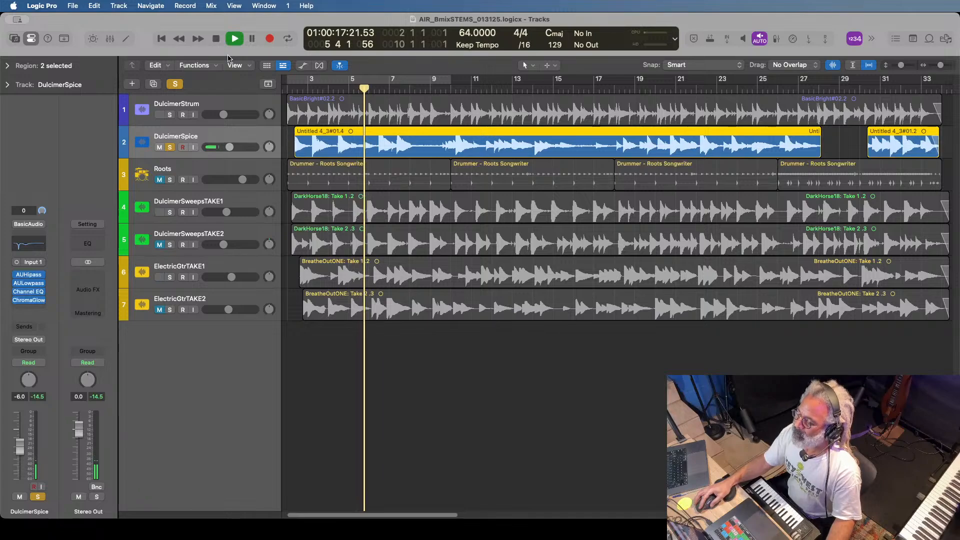
{"action": "left_click", "coordinate": [216, 39]}
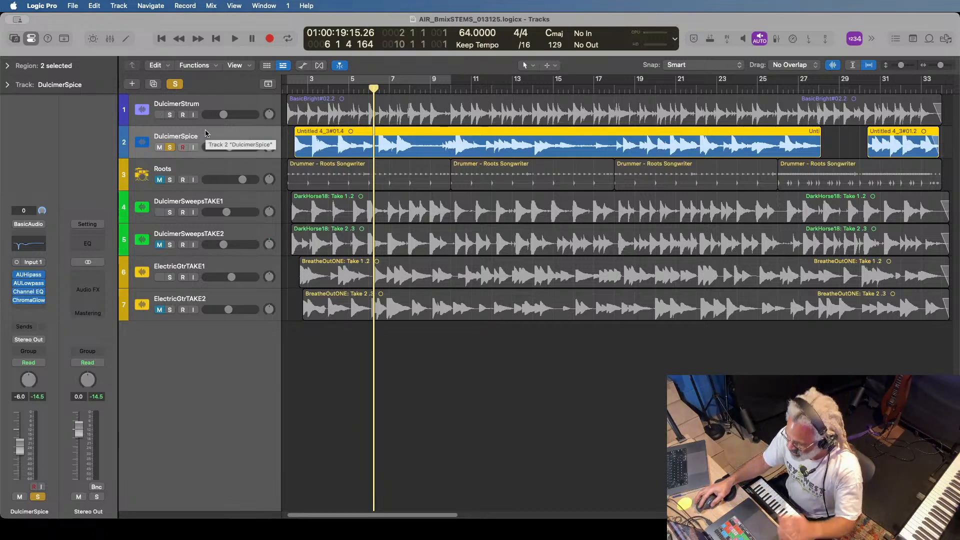
{"action": "left_click", "coordinate": [183, 147]}
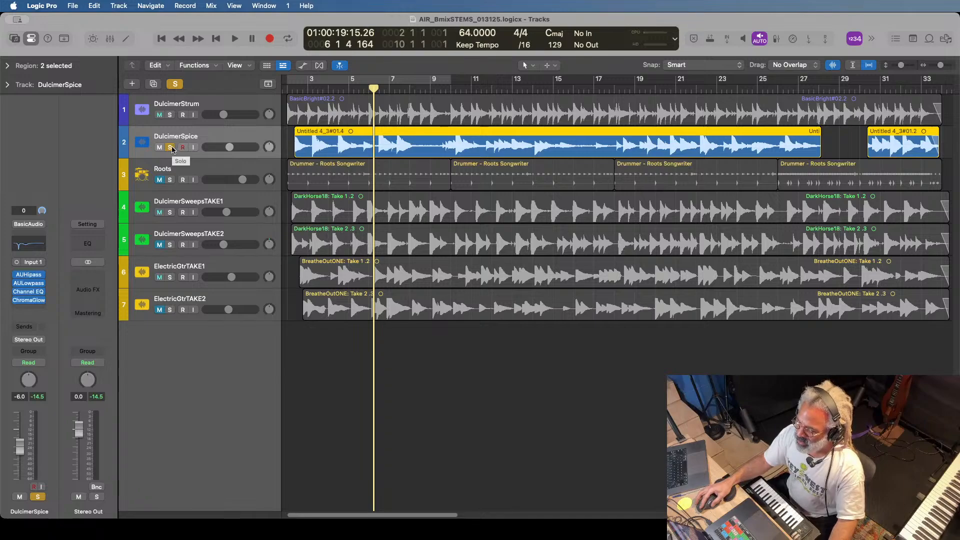
{"action": "left_click", "coordinate": [171, 147]}
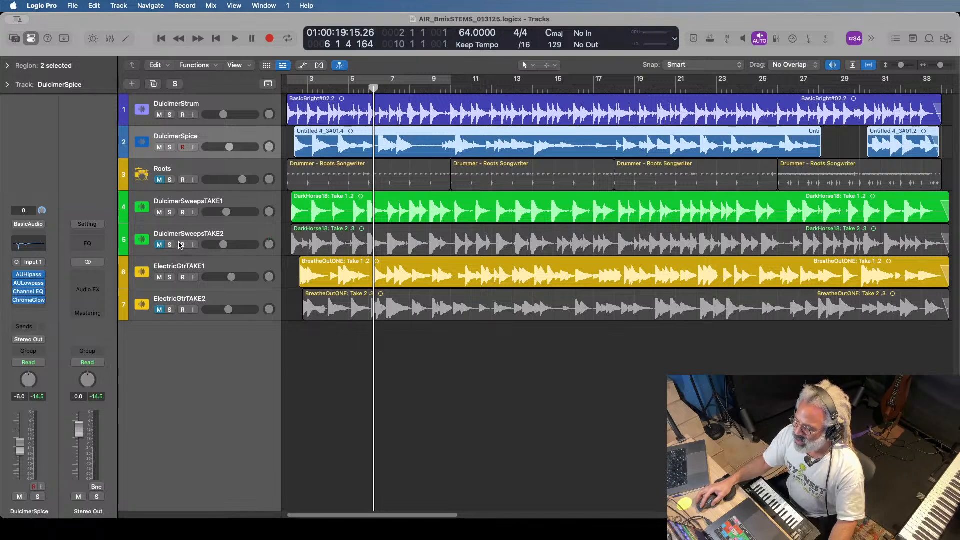
Audition the DulcimerSweepsTAKE1 track in solo from the current playhead position, stopping playback and clearing the solo when done.
{"action": "left_click", "coordinate": [170, 213]}
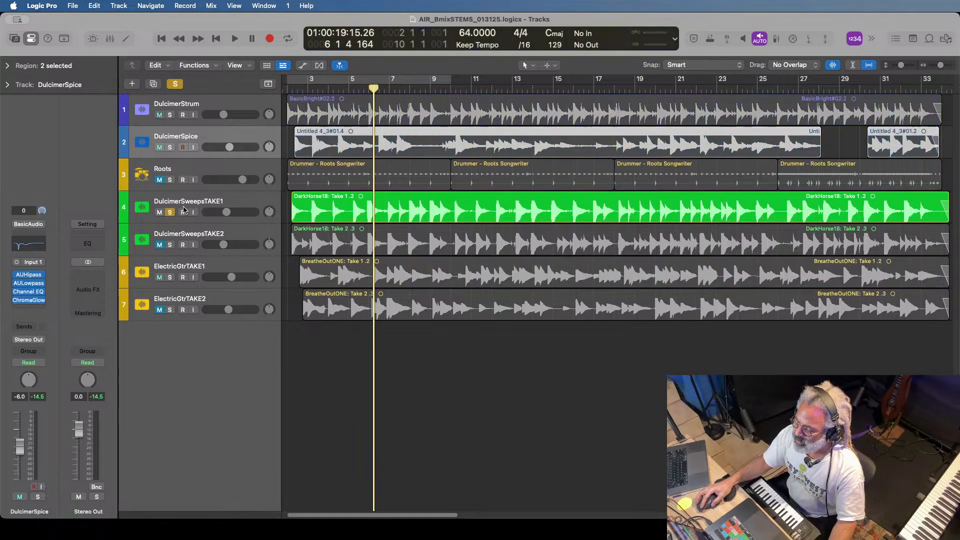
{"action": "left_click", "coordinate": [236, 40]}
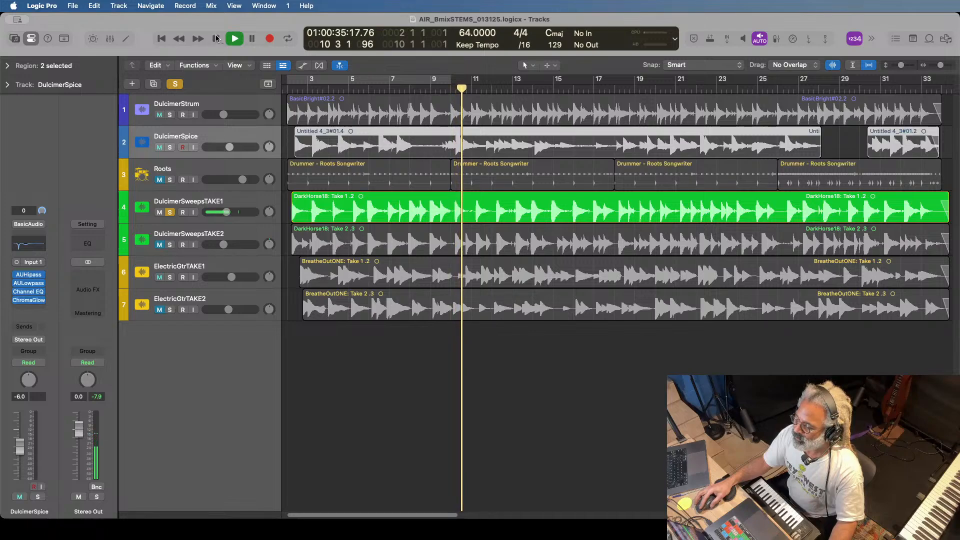
{"action": "left_click", "coordinate": [217, 39]}
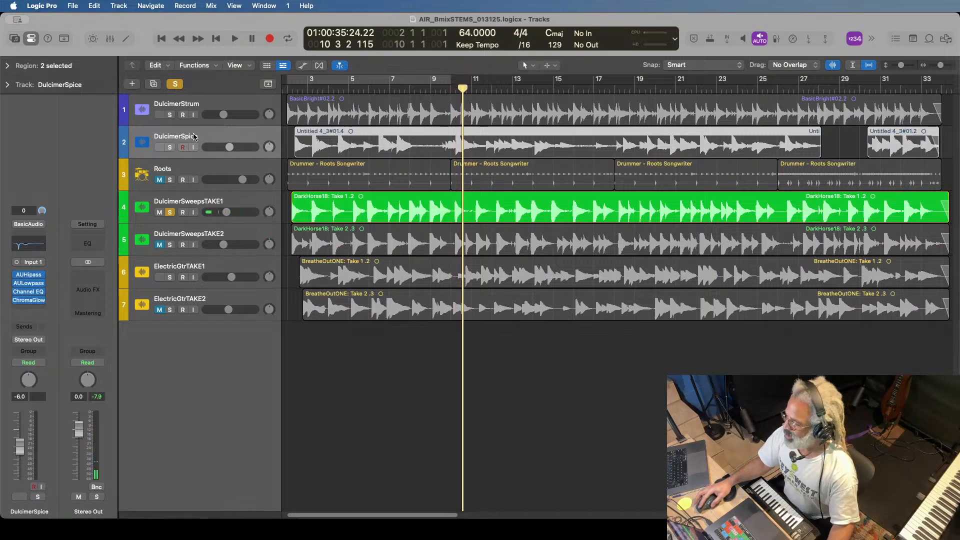
{"action": "left_click", "coordinate": [170, 214]}
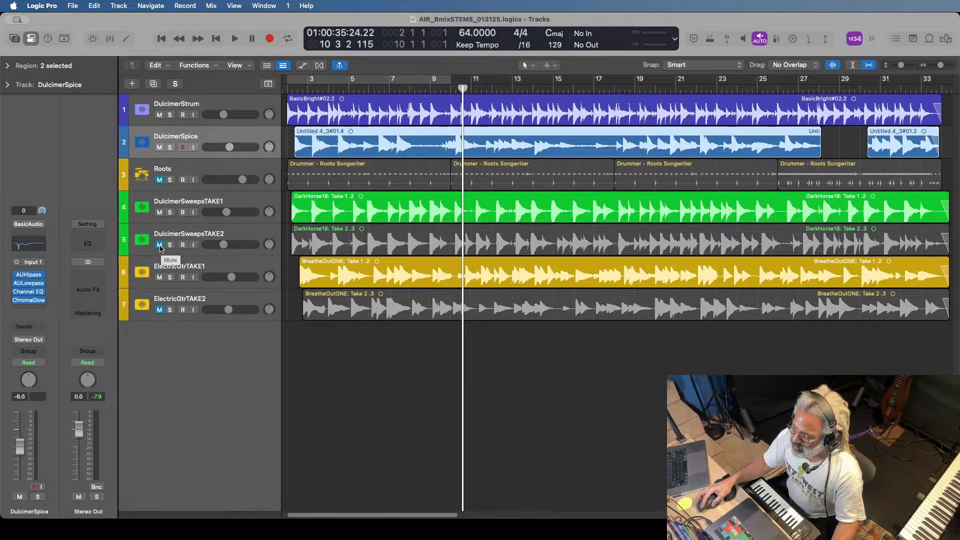
Unmute DulcimerSweepsTAKE2 and audition it in solo from around bar 8, returning it to unsoloed and muted when done.
{"action": "left_click", "coordinate": [159, 245]}
{"action": "left_click", "coordinate": [170, 245]}
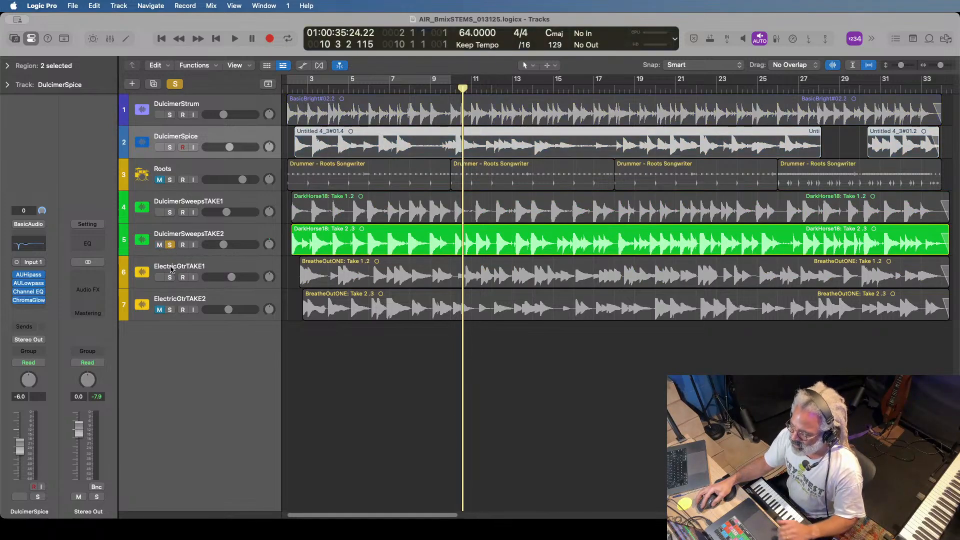
{"action": "left_click", "coordinate": [410, 91]}
{"action": "key", "text": "space"}
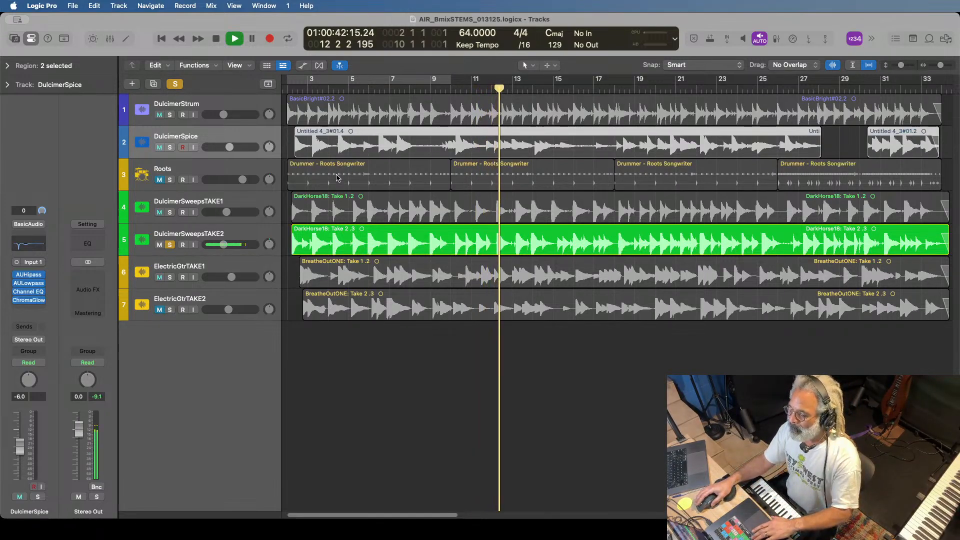
{"action": "key", "text": "space"}
{"action": "left_click", "coordinate": [170, 245]}
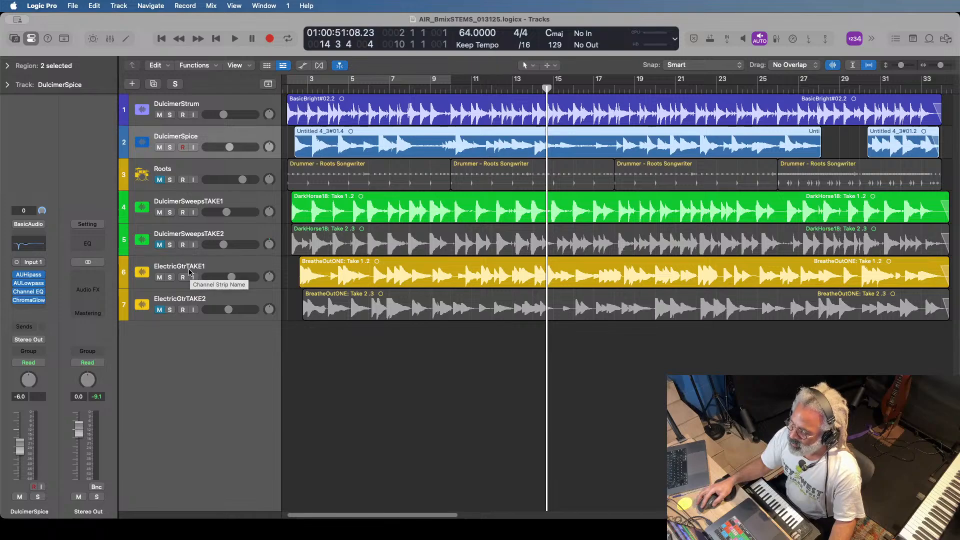
Lower the ElectricGtrTAKE1 volume to -10.8 dB while it plays in solo, stopping playback and clearing its solo when done.
{"action": "left_click", "coordinate": [190, 270]}
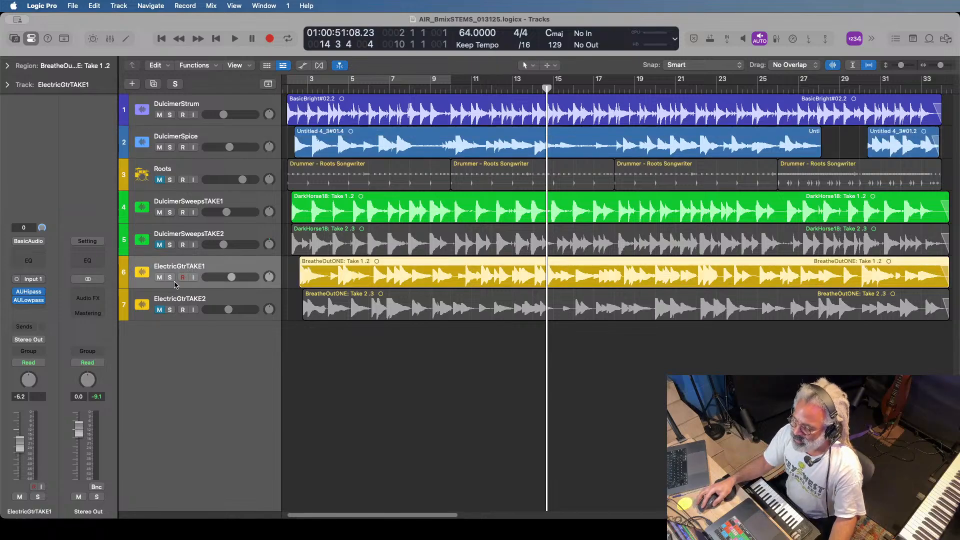
{"action": "left_click", "coordinate": [171, 277]}
{"action": "key", "text": "space"}
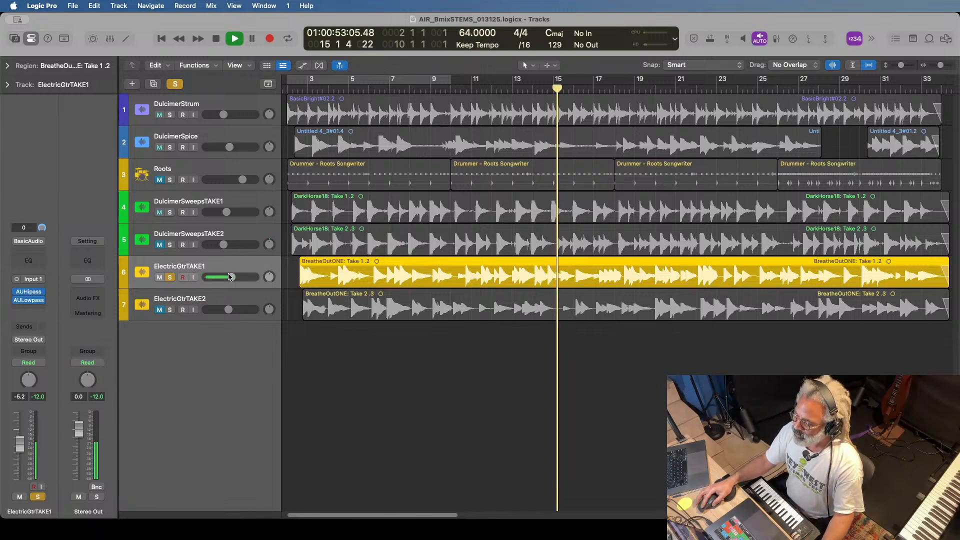
{"action": "left_click_drag", "start_coordinate": [232, 277], "coordinate": [225, 277]}
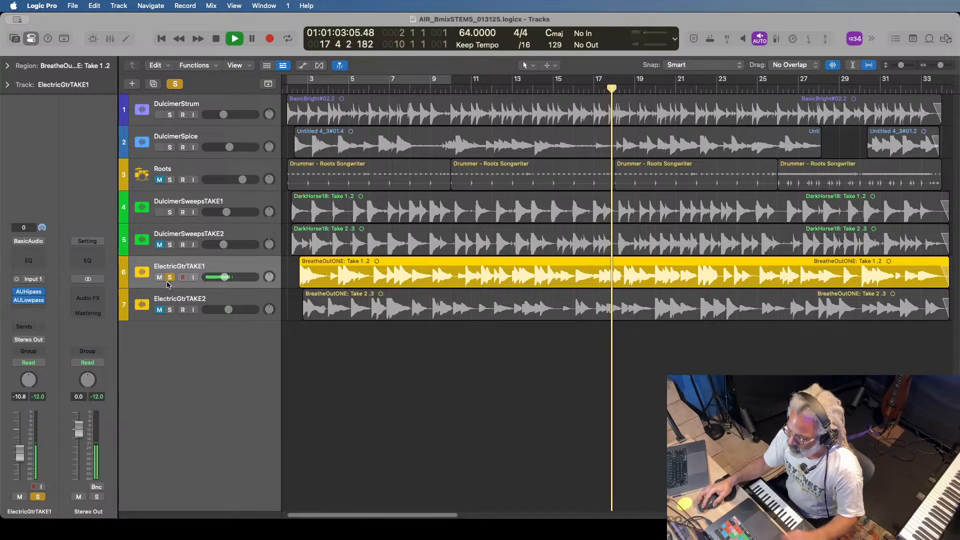
{"action": "key", "text": "space"}
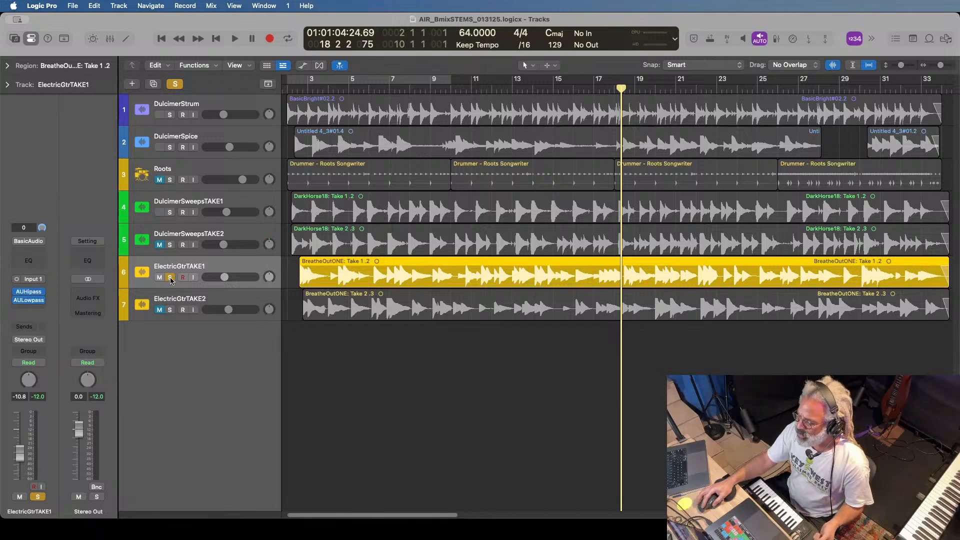
{"action": "left_click", "coordinate": [170, 278]}
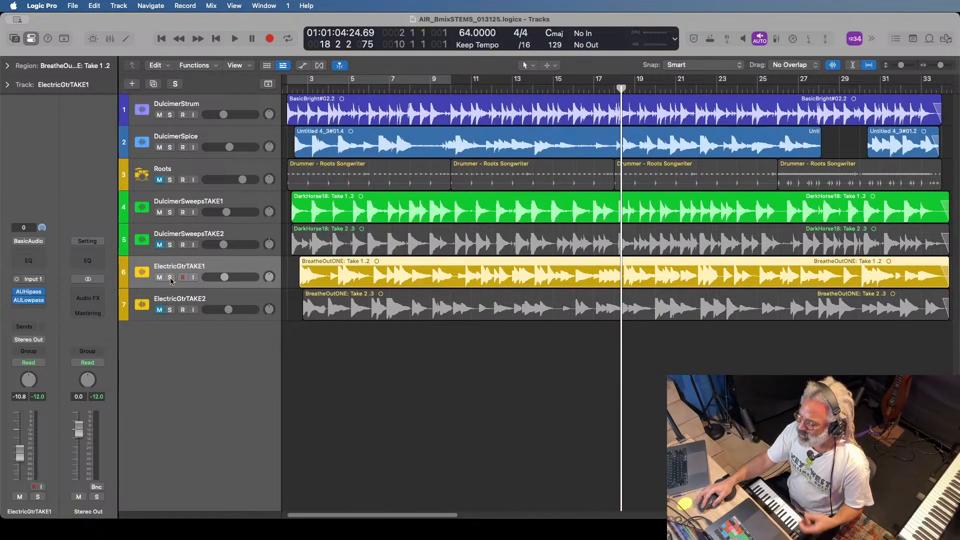
Unmute ElectricGtrTAKE2, audition it in solo from bar 16, and clear its solo and mute it again when done.
{"action": "left_click", "coordinate": [160, 310]}
{"action": "left_click", "coordinate": [170, 311]}
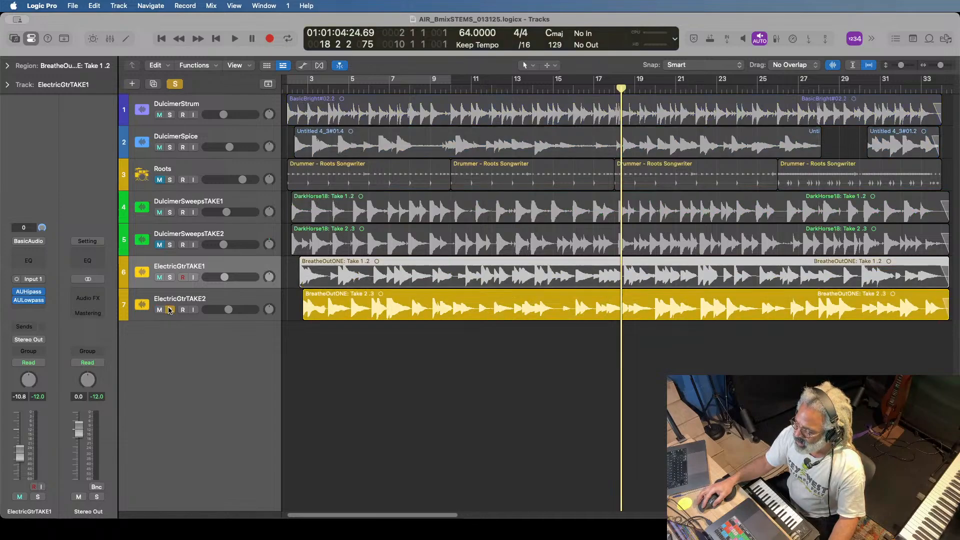
{"action": "left_click", "coordinate": [578, 86]}
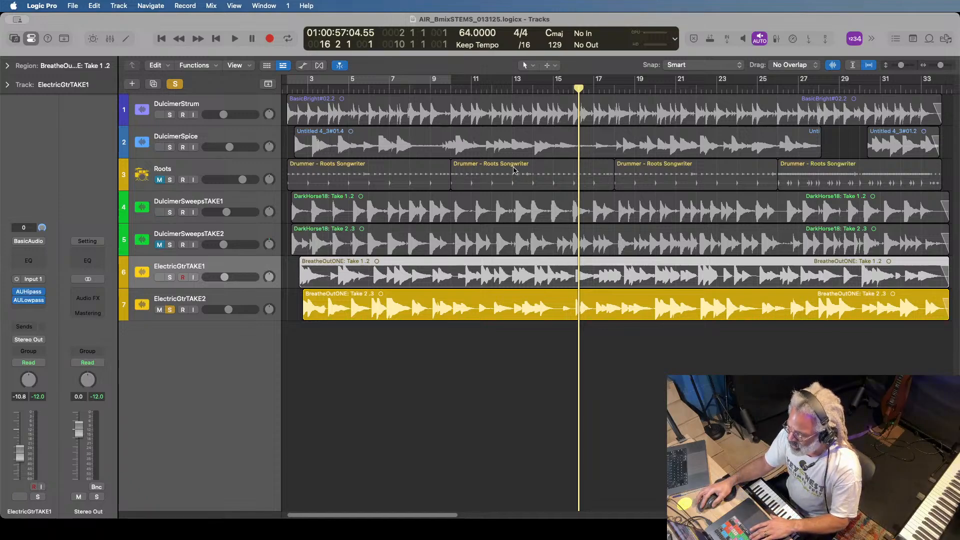
{"action": "key", "text": "space"}
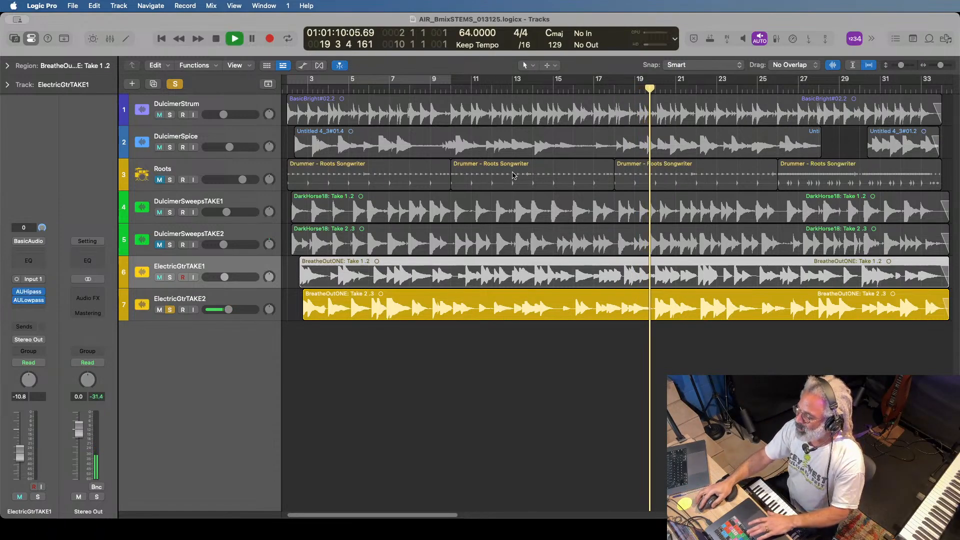
{"action": "key", "text": "space"}
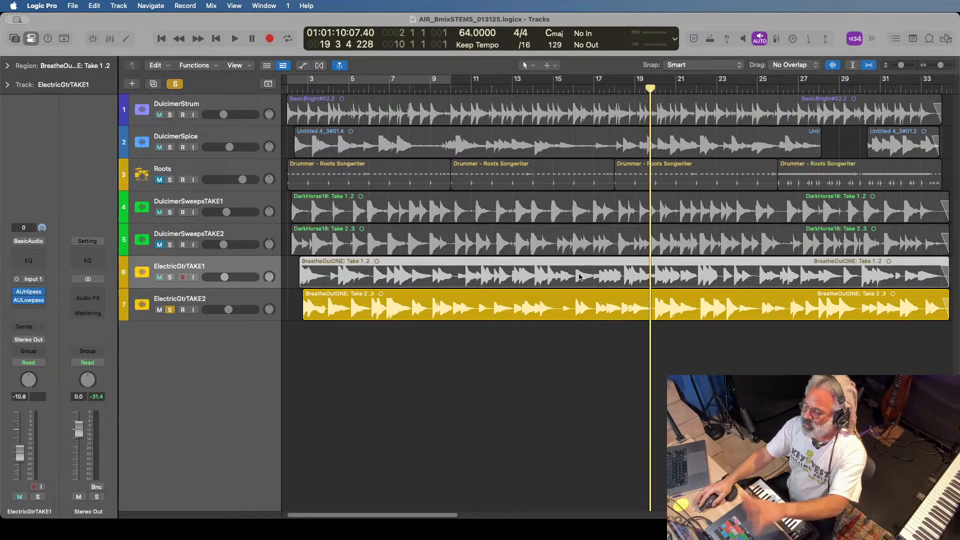
{"action": "left_click", "coordinate": [170, 310]}
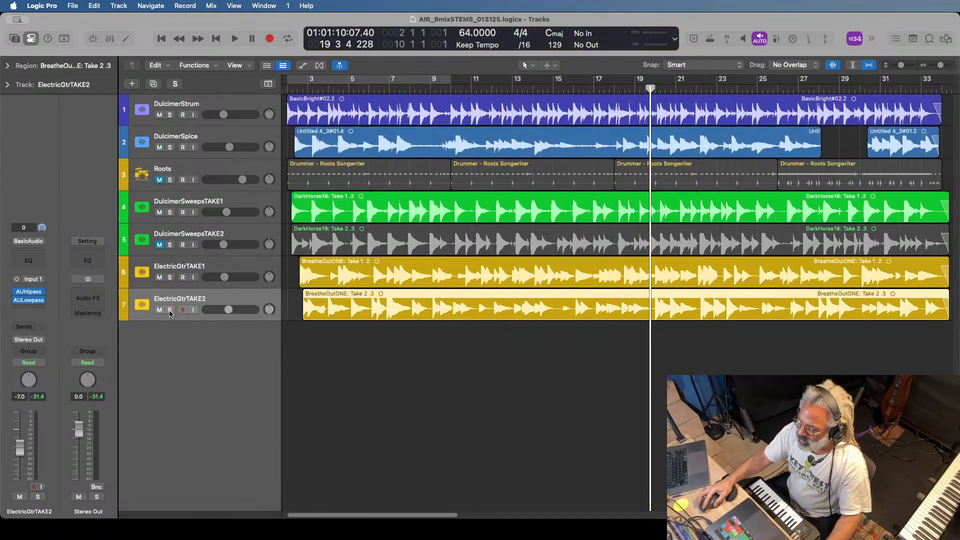
{"action": "left_click", "coordinate": [159, 310]}
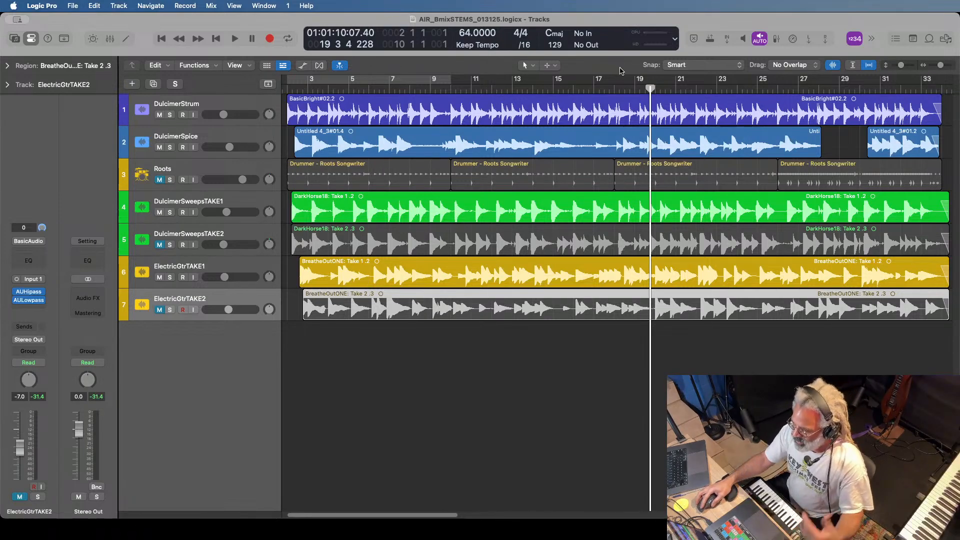
Play the full mix from bar 1 and raise the ElectricGtrTAKE1 volume slightly.
{"action": "left_click_drag", "start_coordinate": [650, 91], "coordinate": [299, 90]}
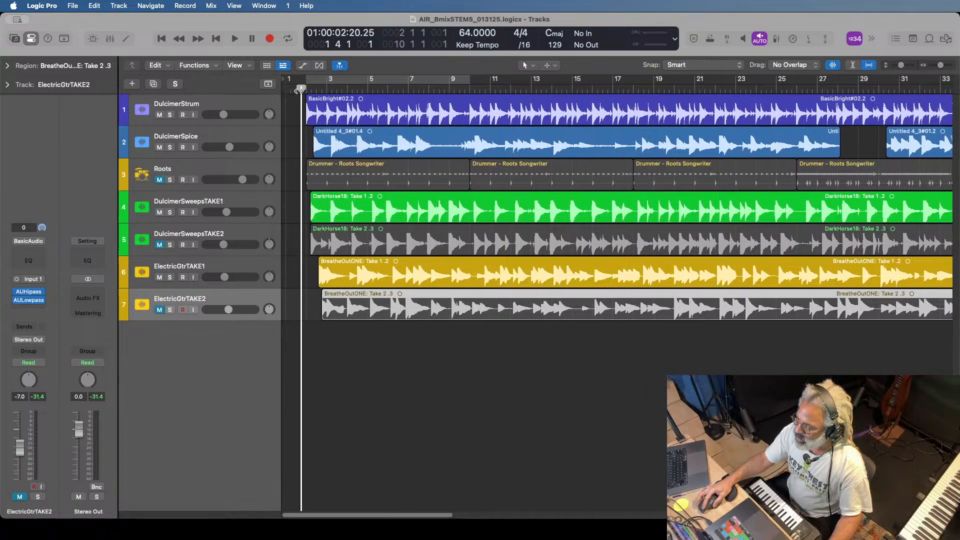
{"action": "left_click", "coordinate": [234, 39]}
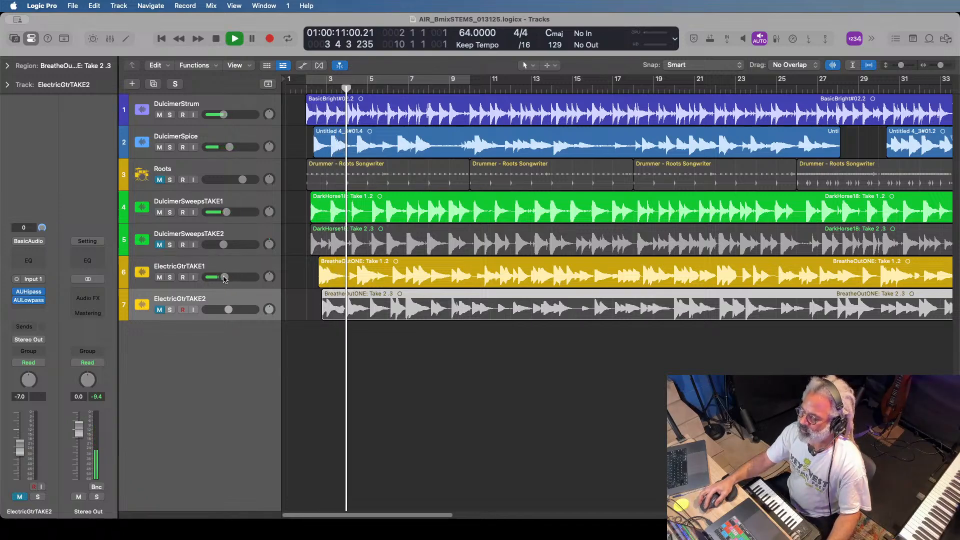
{"action": "left_click_drag", "start_coordinate": [222, 276], "coordinate": [229, 280]}
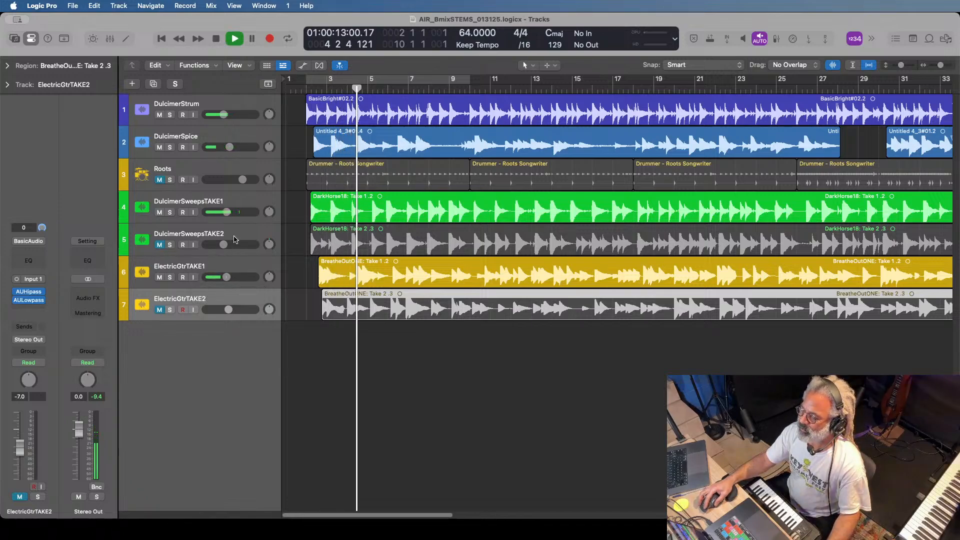
Lower the DulcimerSweepsTAKE1 volume slightly while the full mix plays, and stop playback around bar 35.
{"action": "left_click_drag", "start_coordinate": [226, 214], "coordinate": [225, 214]}
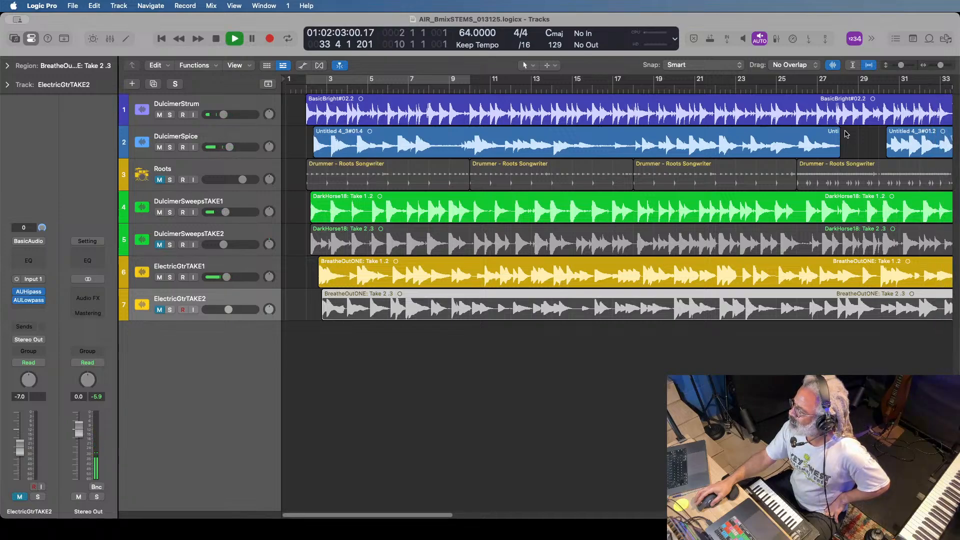
{"action": "left_click", "coordinate": [215, 39]}
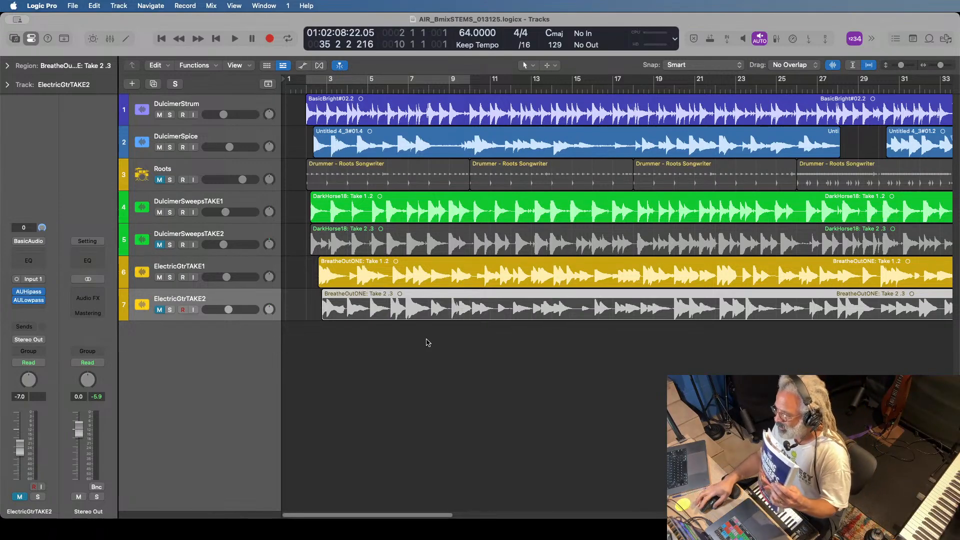
Save the AIR_BmixSTEMS_013125 project with its current track balance.
{"action": "left_click", "coordinate": [445, 505]}
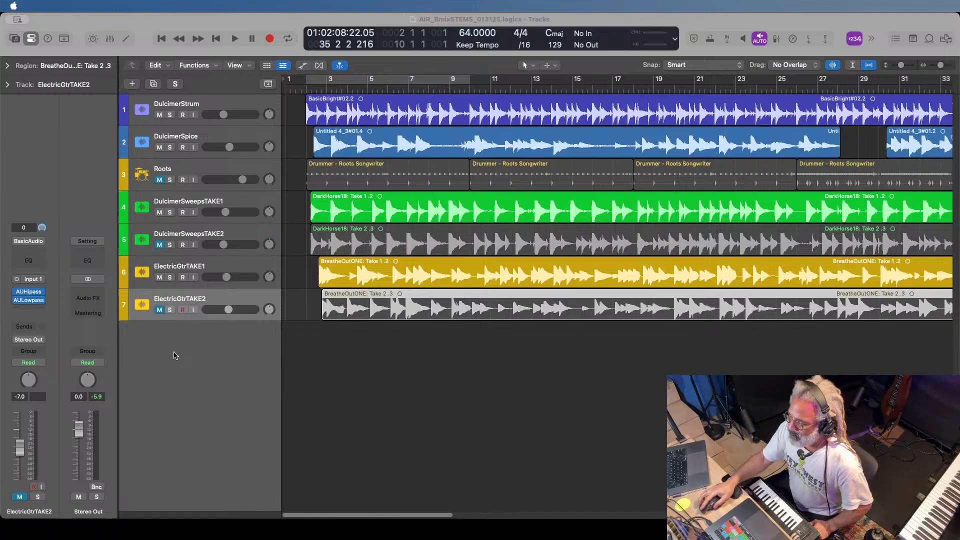
{"action": "left_click", "coordinate": [245, 492]}
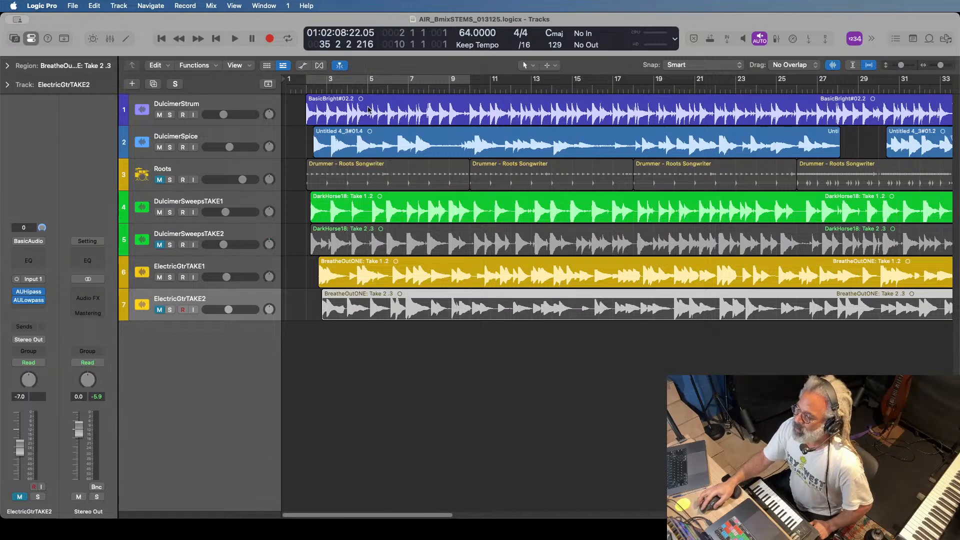
{"action": "left_click", "coordinate": [71, 6]}
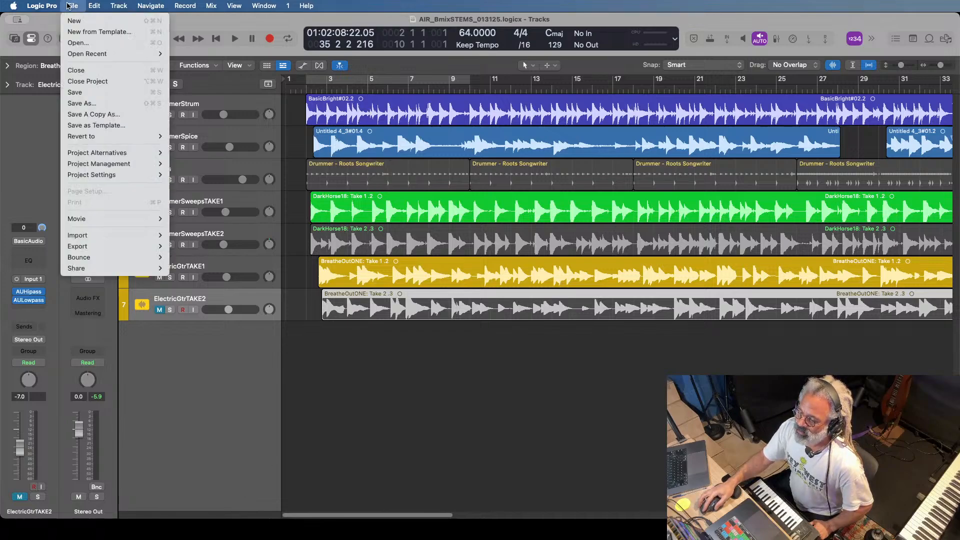
{"action": "left_click", "coordinate": [91, 91]}
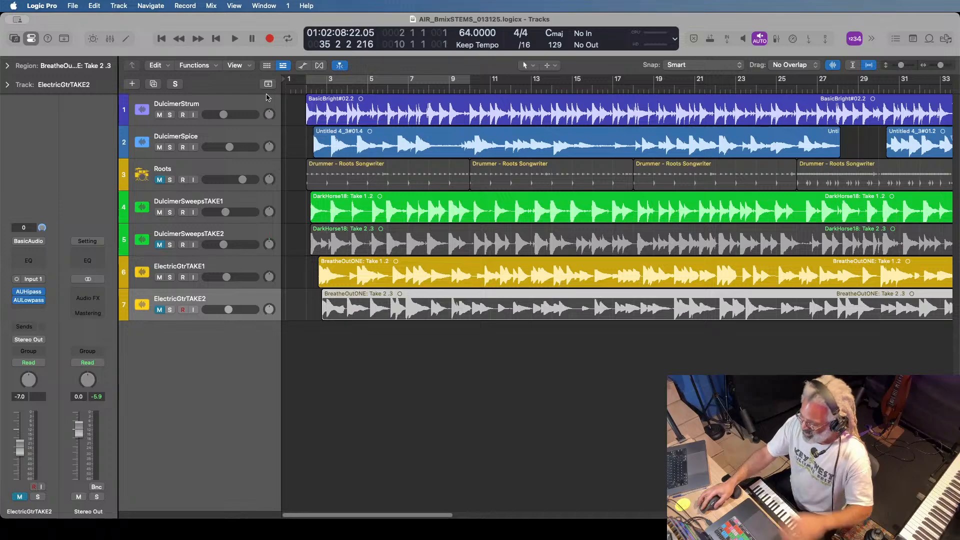
Unmute the Roots drummer track and open its Session Player editor.
{"action": "left_click", "coordinate": [223, 172]}
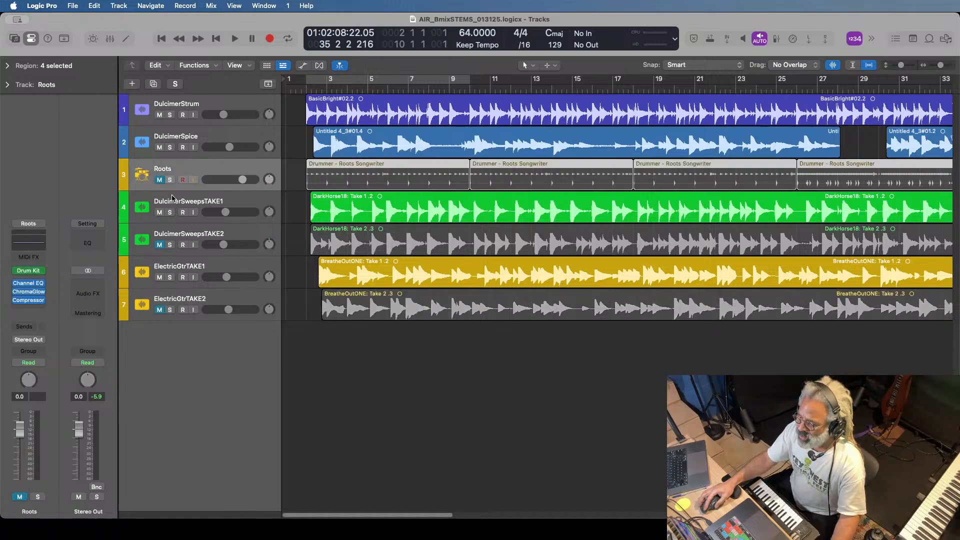
{"action": "left_click", "coordinate": [160, 180]}
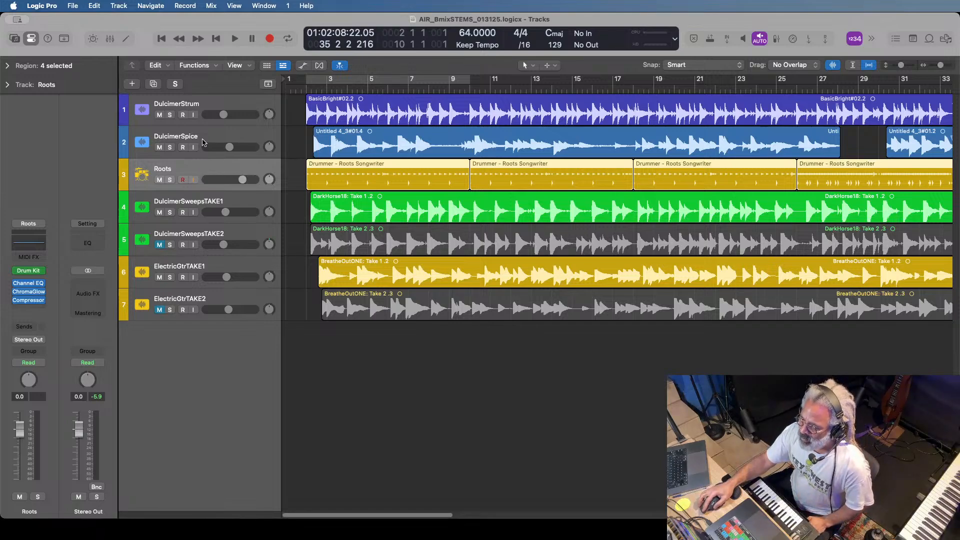
{"action": "left_click", "coordinate": [125, 40]}
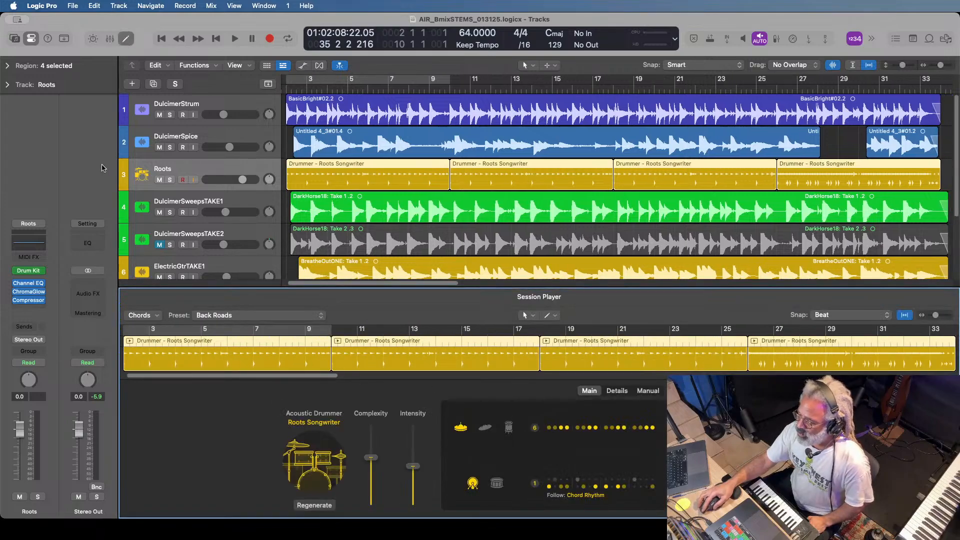
Play the mix from the beginning with the Roots drummer included, and stop playback around bar 12.
{"action": "left_click_drag", "start_coordinate": [296, 91], "coordinate": [276, 89]}
{"action": "left_click", "coordinate": [234, 39]}
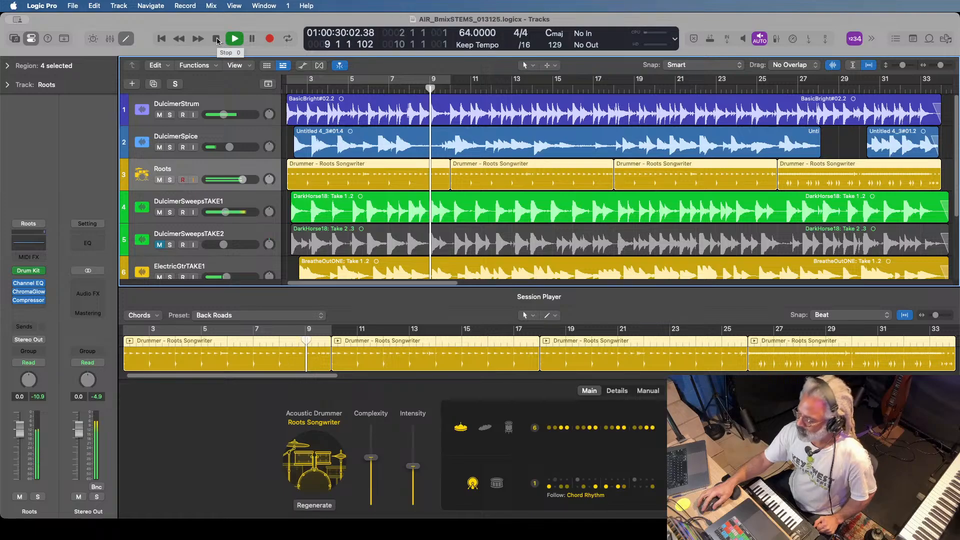
{"action": "left_click", "coordinate": [186, 6]}
{"action": "left_click", "coordinate": [185, 6]}
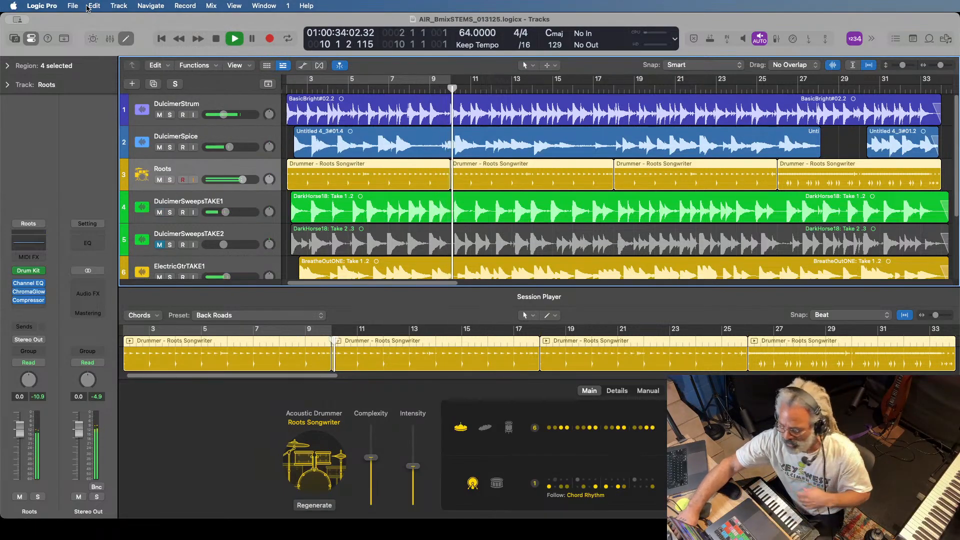
{"action": "left_click", "coordinate": [216, 40]}
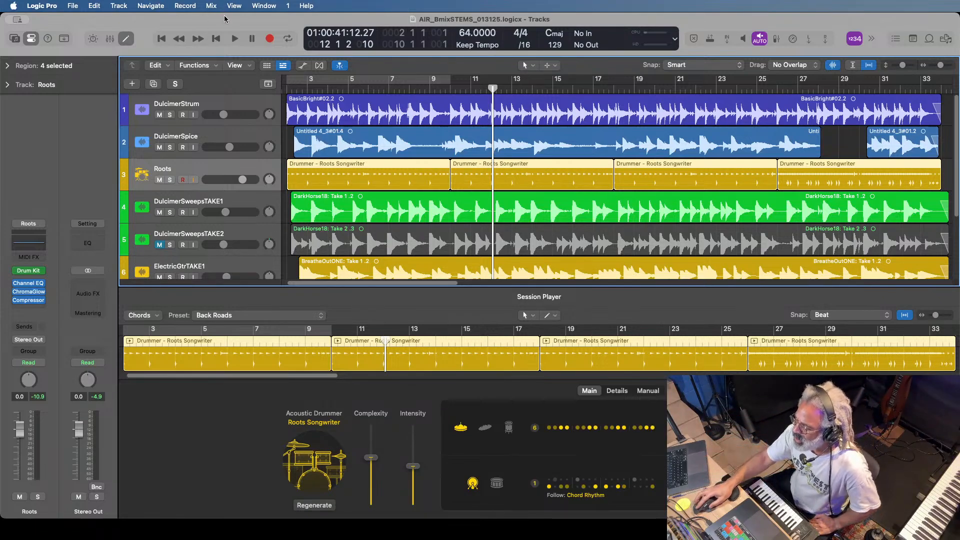
Close the Session Player editor and save the project.
{"action": "left_click", "coordinate": [447, 515]}
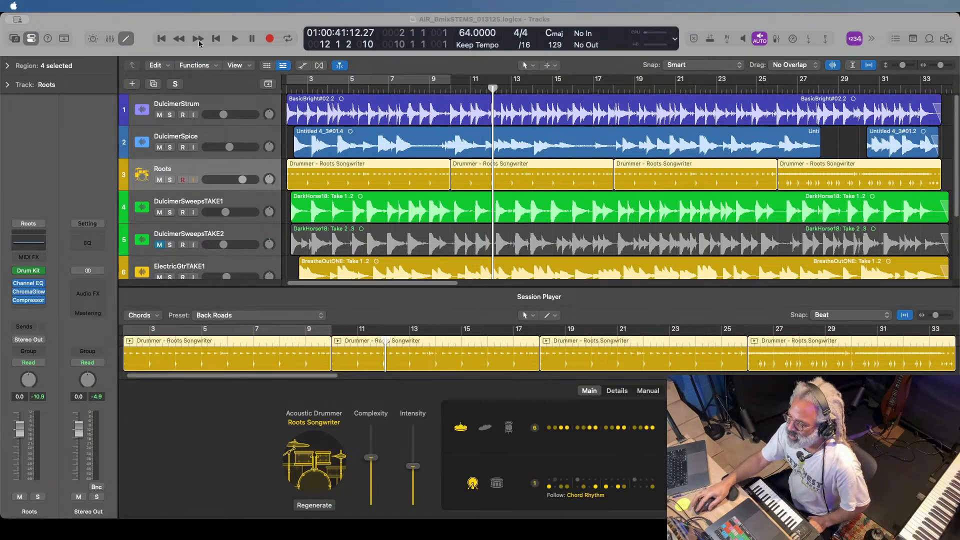
{"action": "left_click", "coordinate": [209, 21]}
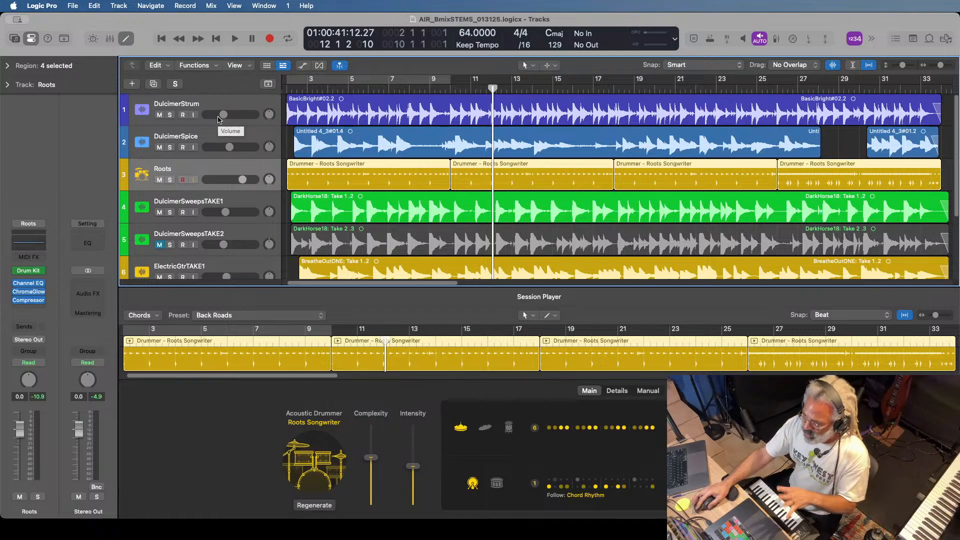
{"action": "left_click", "coordinate": [128, 36]}
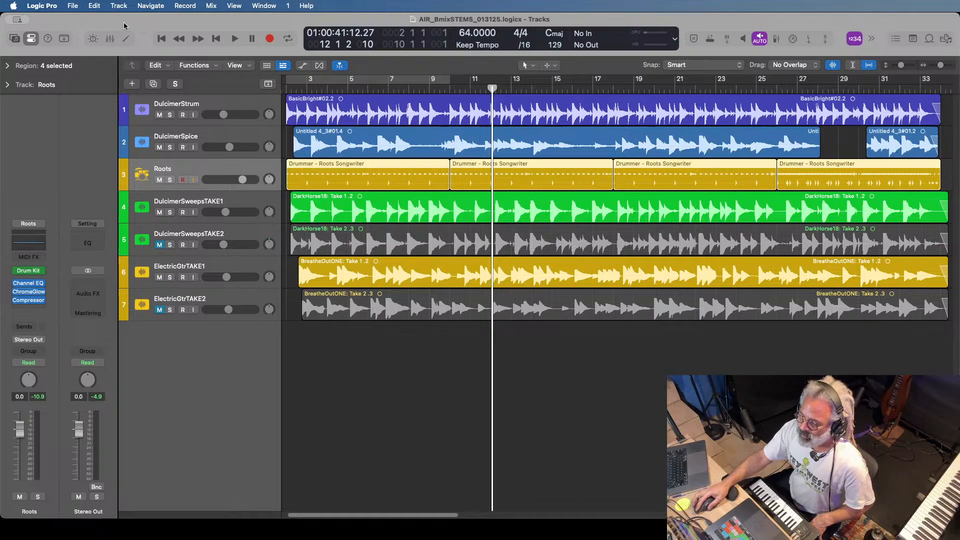
{"action": "left_click", "coordinate": [74, 7]}
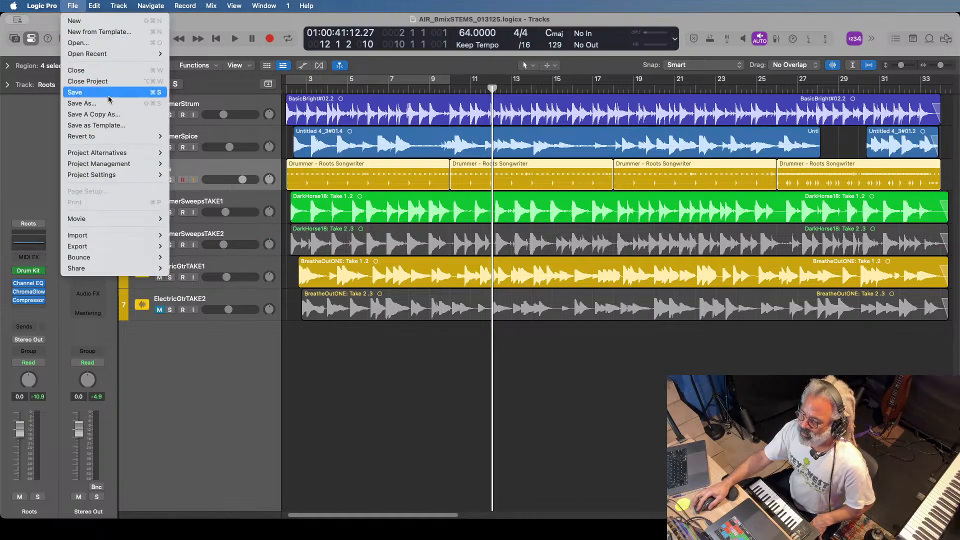
{"action": "left_click", "coordinate": [75, 92]}
Open the recent project AIR_BmixSTEMS_013125-a, closing the current one.
{"action": "left_click", "coordinate": [72, 5]}
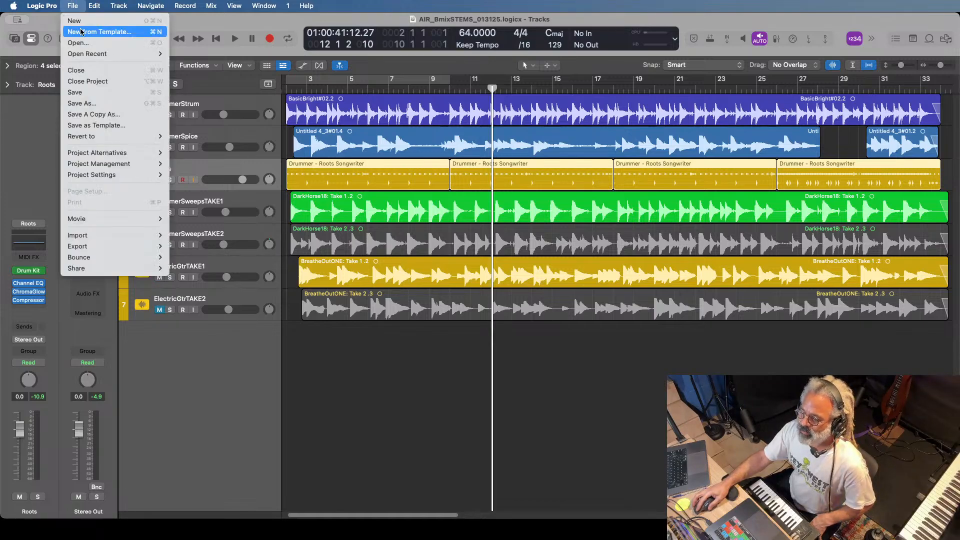
{"action": "mouse_move", "coordinate": [94, 55]}
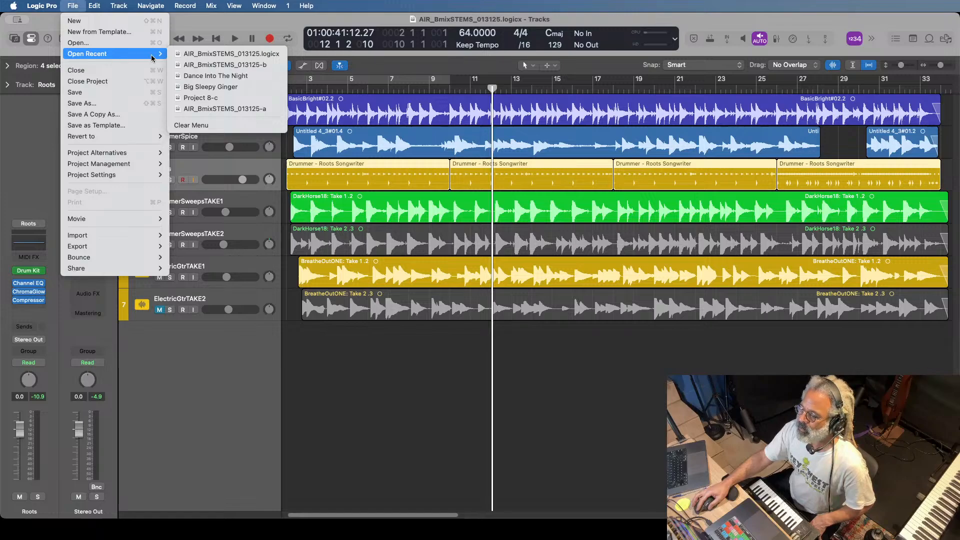
{"action": "left_click", "coordinate": [235, 109]}
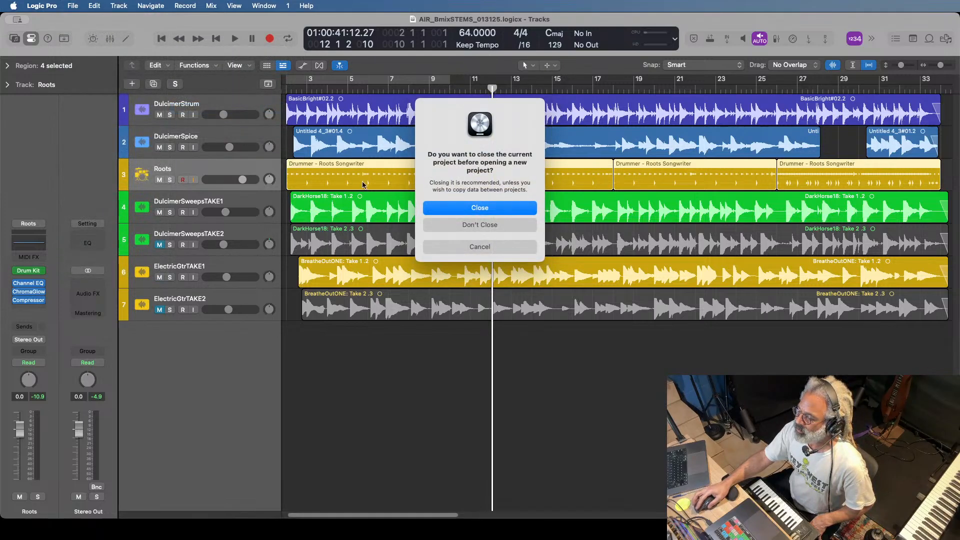
{"action": "left_click", "coordinate": [473, 210]}
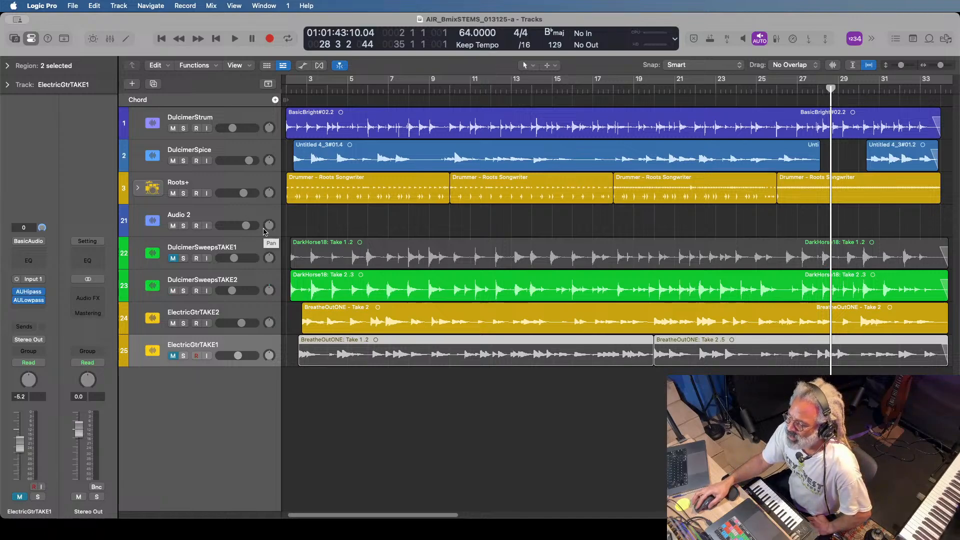
Select the Roots+ track and examine its channel strip and effects in the Mixer, closing the Mixer when done.
{"action": "left_click", "coordinate": [247, 184]}
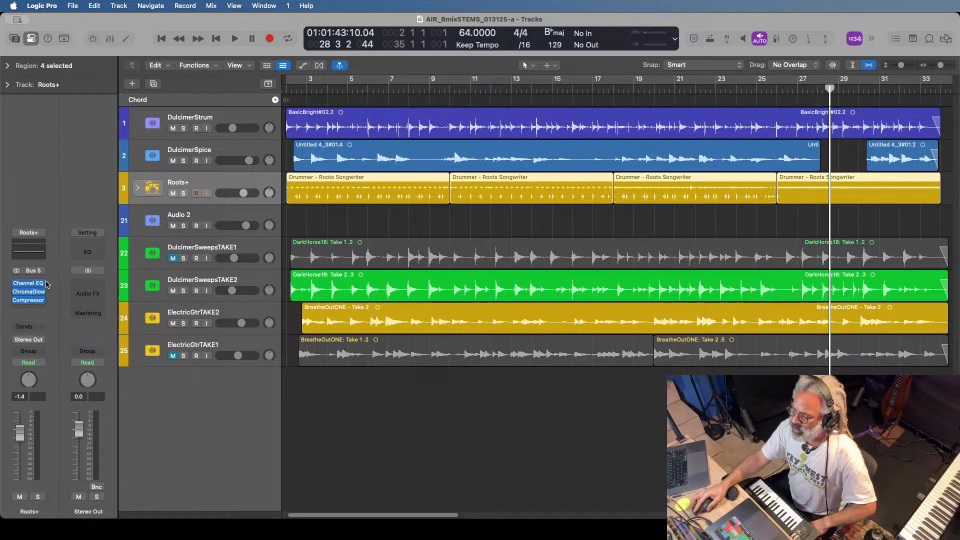
{"action": "left_click", "coordinate": [111, 38]}
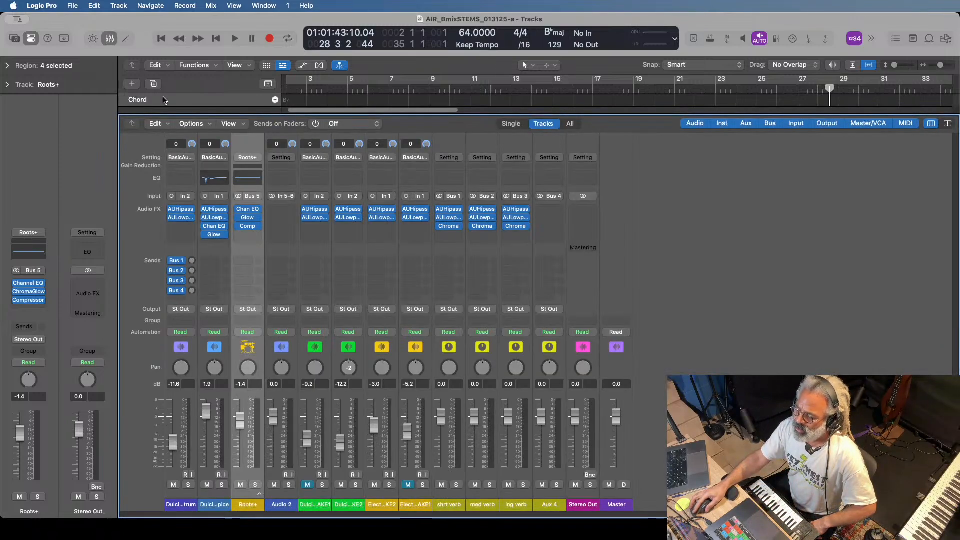
{"action": "mouse_move", "coordinate": [224, 226]}
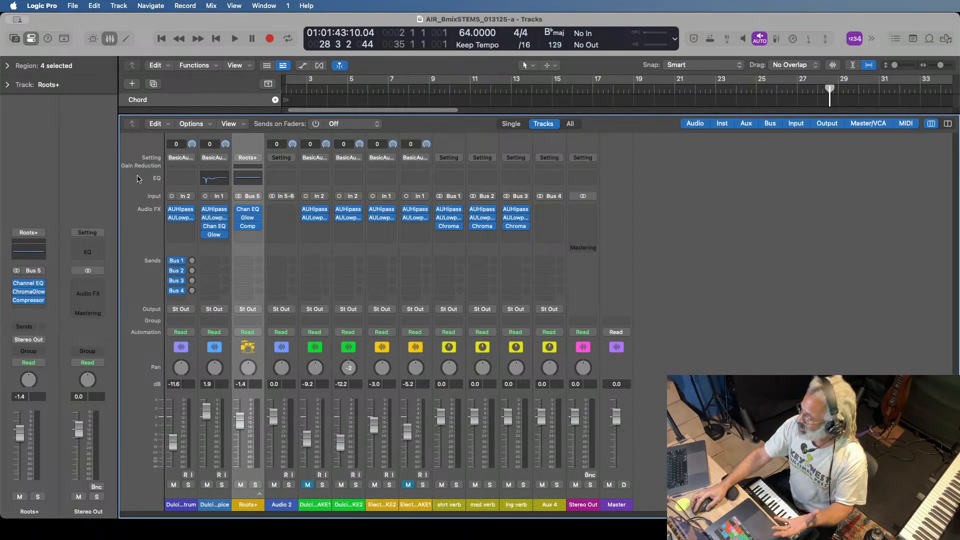
{"action": "left_click", "coordinate": [108, 42]}
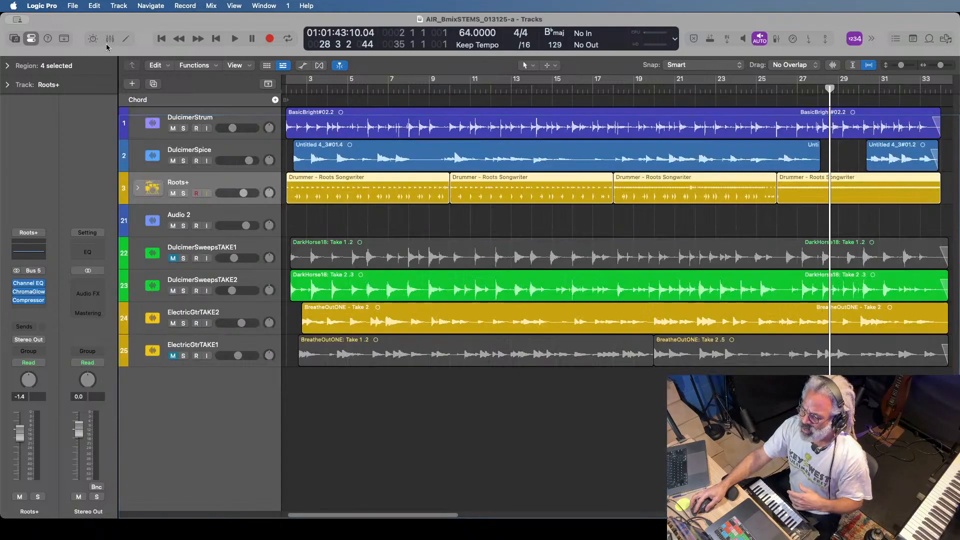
Save the project and open the recent project AIR_BmixSTEMS_013125-b without closing the current one.
{"action": "left_click", "coordinate": [72, 5]}
{"action": "left_click", "coordinate": [75, 92]}
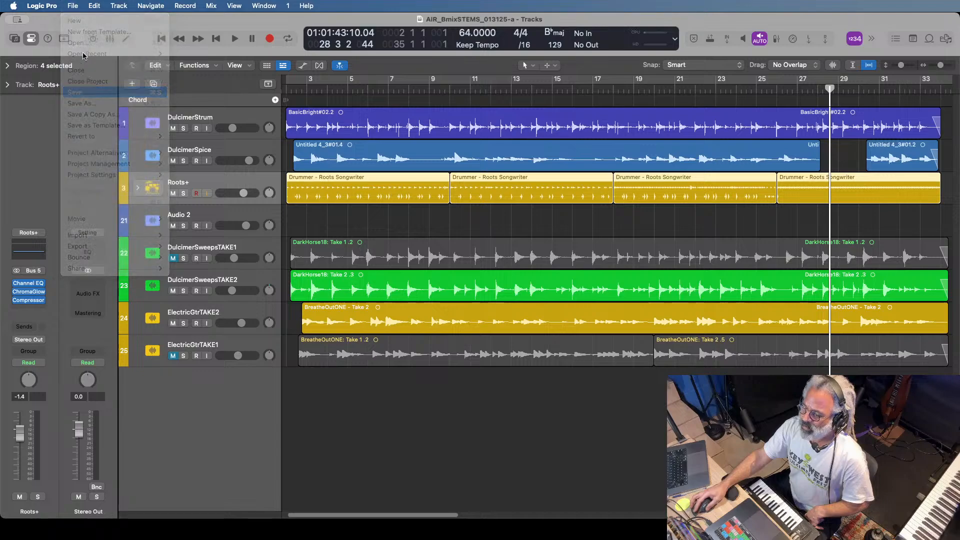
{"action": "left_click", "coordinate": [73, 5]}
{"action": "mouse_move", "coordinate": [93, 55]}
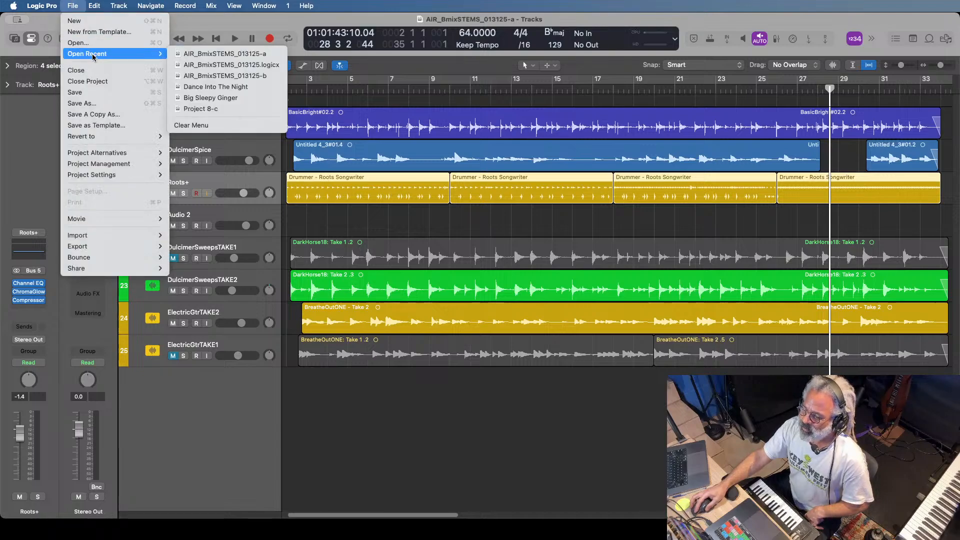
{"action": "left_click", "coordinate": [238, 69]}
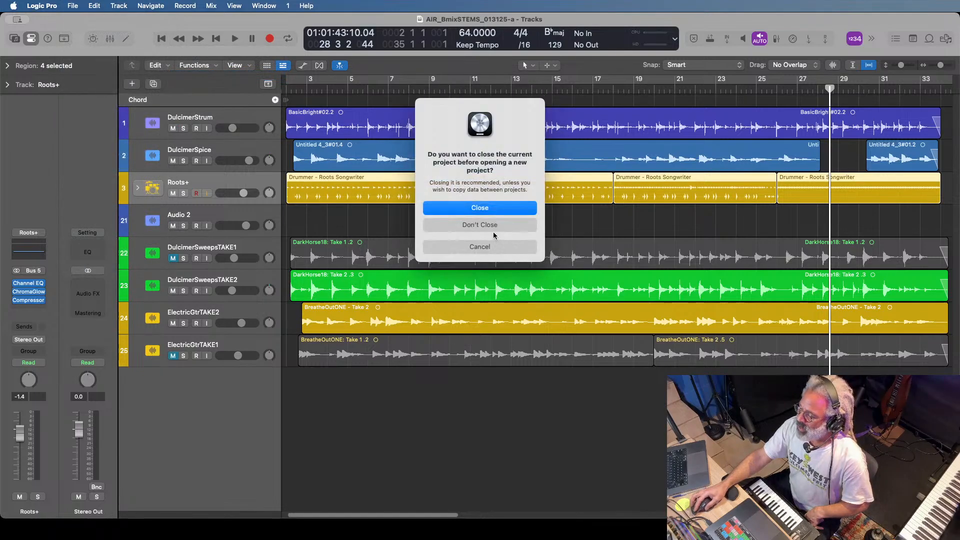
{"action": "left_click", "coordinate": [497, 223]}
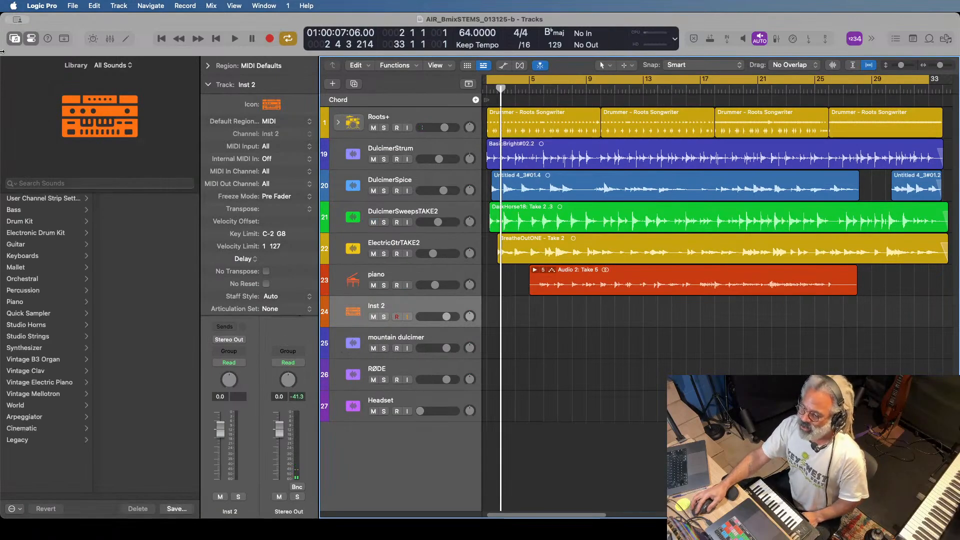
Hide the Library and expand the Roots+ drum stack to look through its individual drum tracks, collapsing it when done.
{"action": "left_click", "coordinate": [16, 41]}
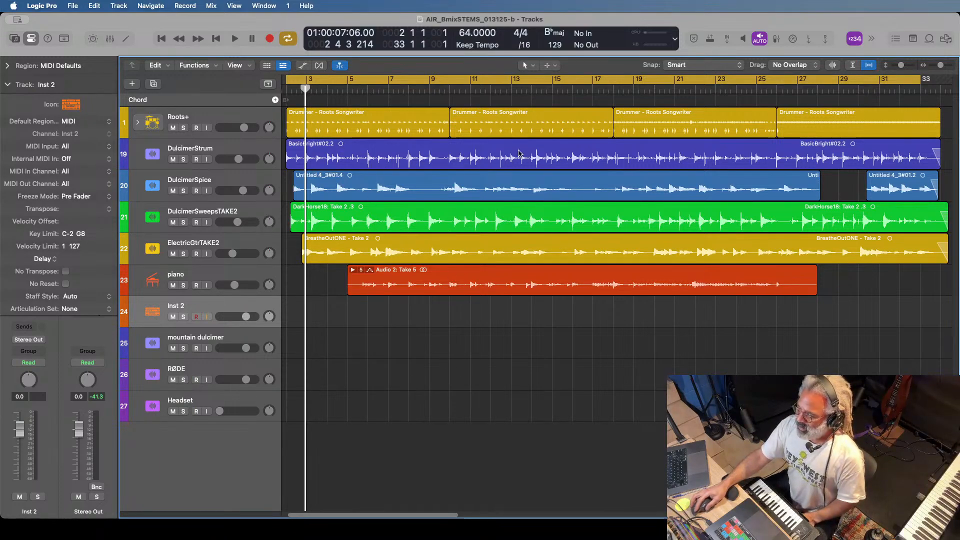
{"action": "left_click", "coordinate": [200, 119]}
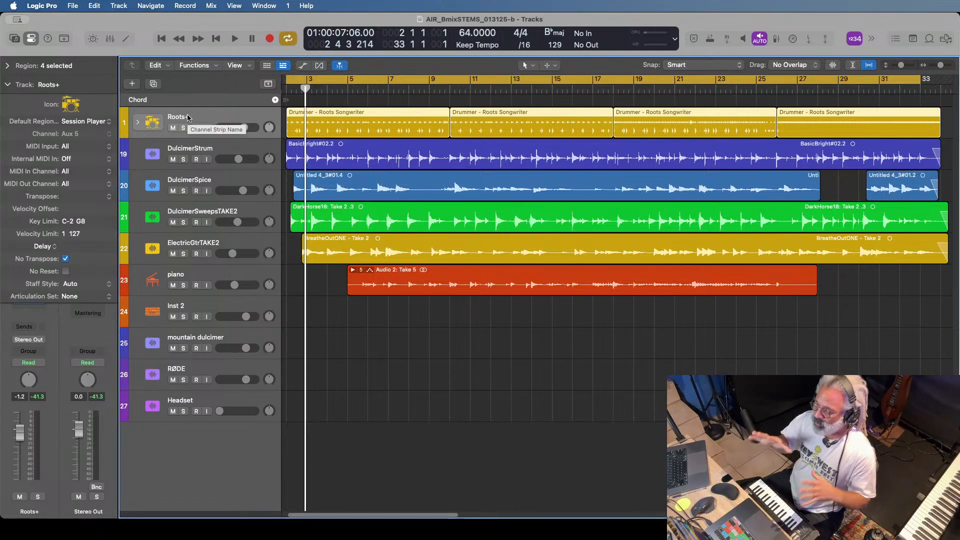
{"action": "left_click", "coordinate": [137, 122]}
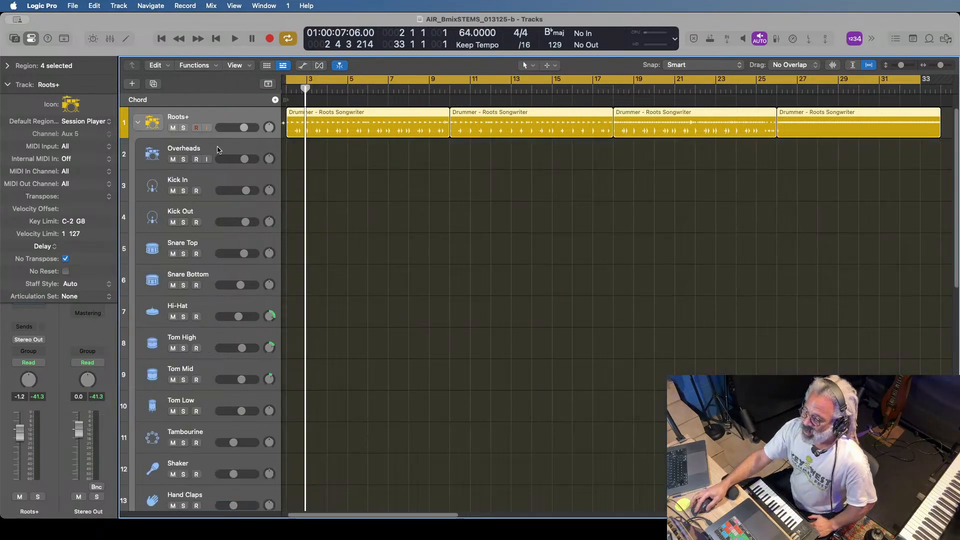
{"action": "scroll", "coordinate": [216, 235], "scroll_direction": "down", "scroll_amount": 5}
{"action": "scroll", "coordinate": [217, 235], "scroll_direction": "down", "scroll_amount": 6}
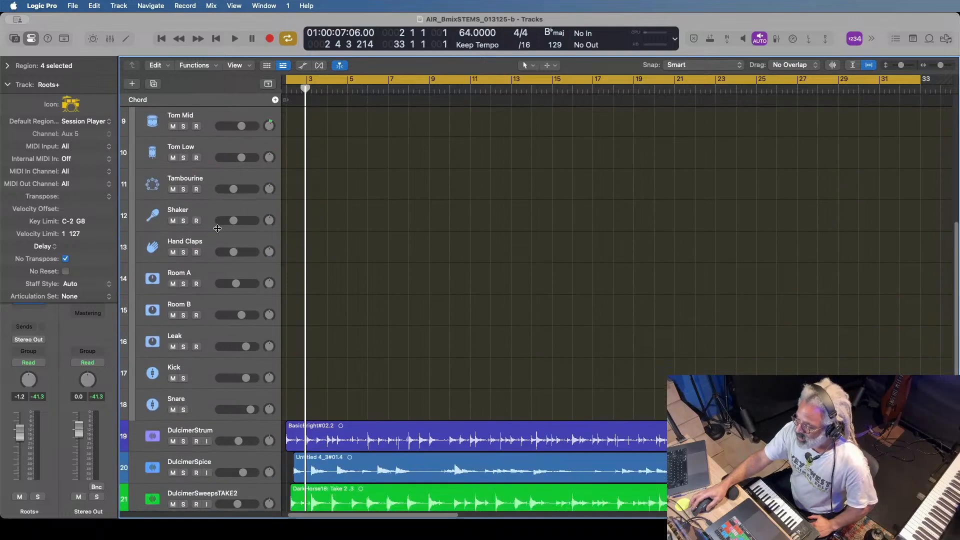
{"action": "scroll", "coordinate": [178, 352], "scroll_direction": "up", "scroll_amount": 12}
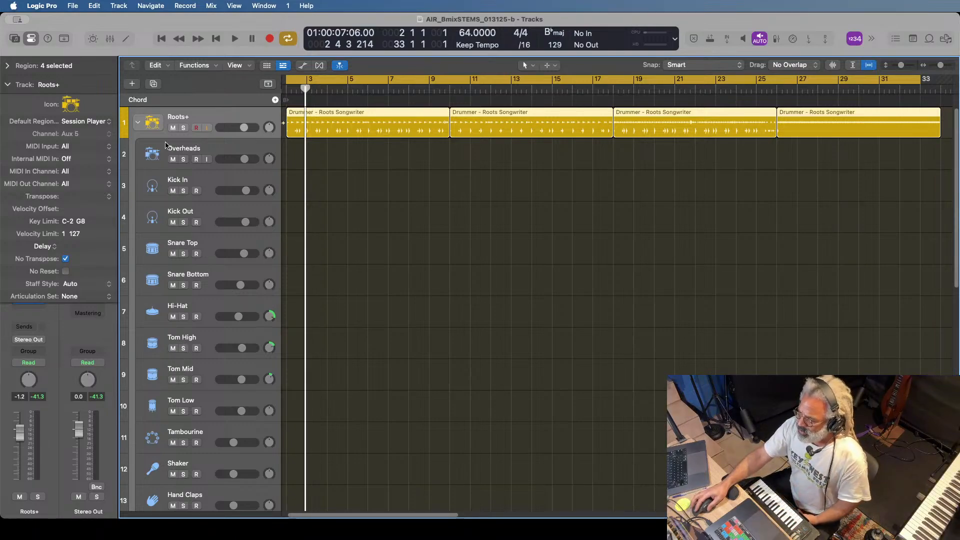
{"action": "left_click", "coordinate": [138, 122]}
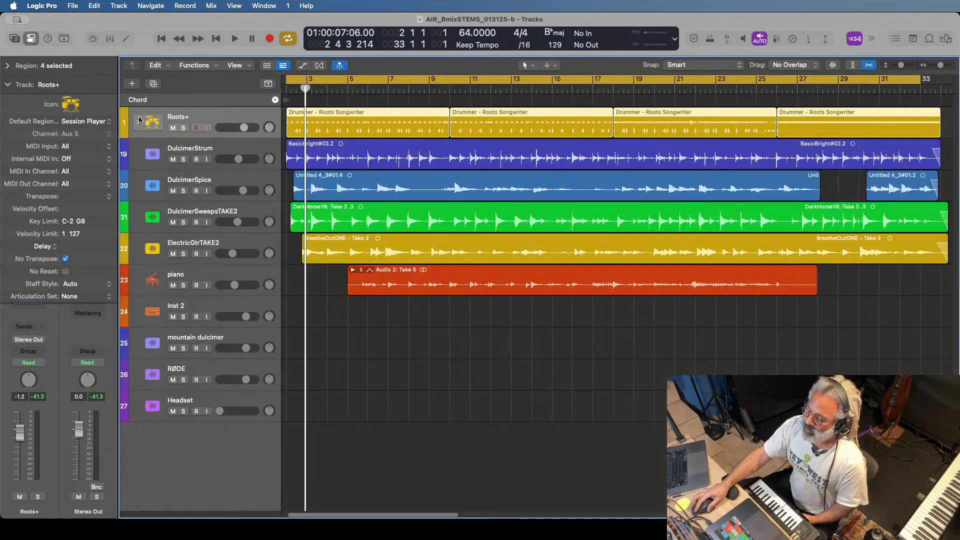
{"action": "left_click", "coordinate": [196, 127]}
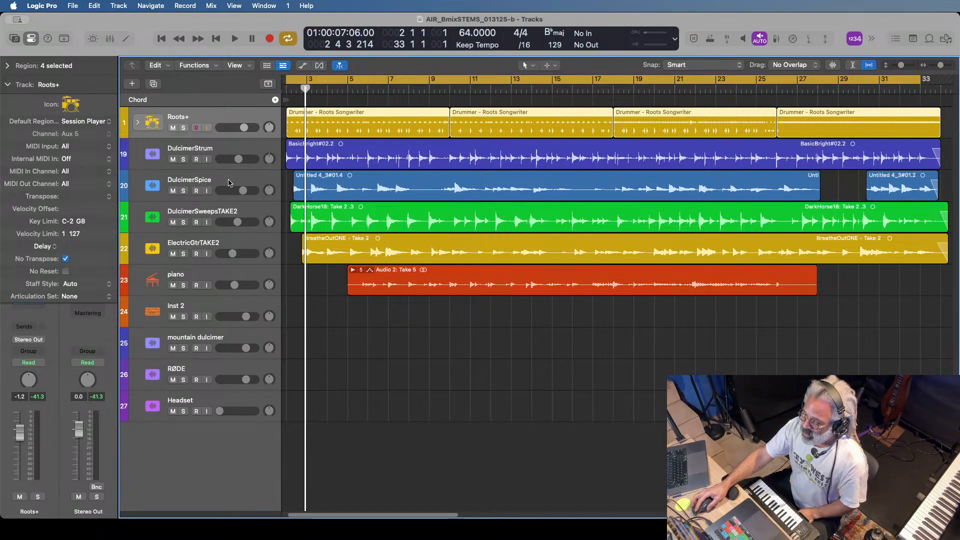
Audition the DulcimerSpice track soloed, unsolo it, and examine its ChromaGlow effect settings, closing the effect when done.
{"action": "left_click", "coordinate": [228, 181]}
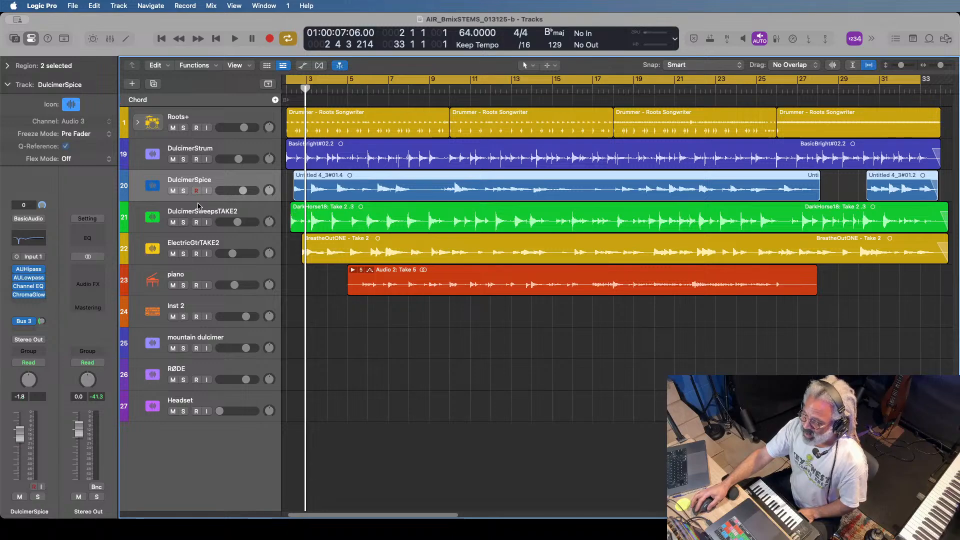
{"action": "left_click", "coordinate": [183, 190]}
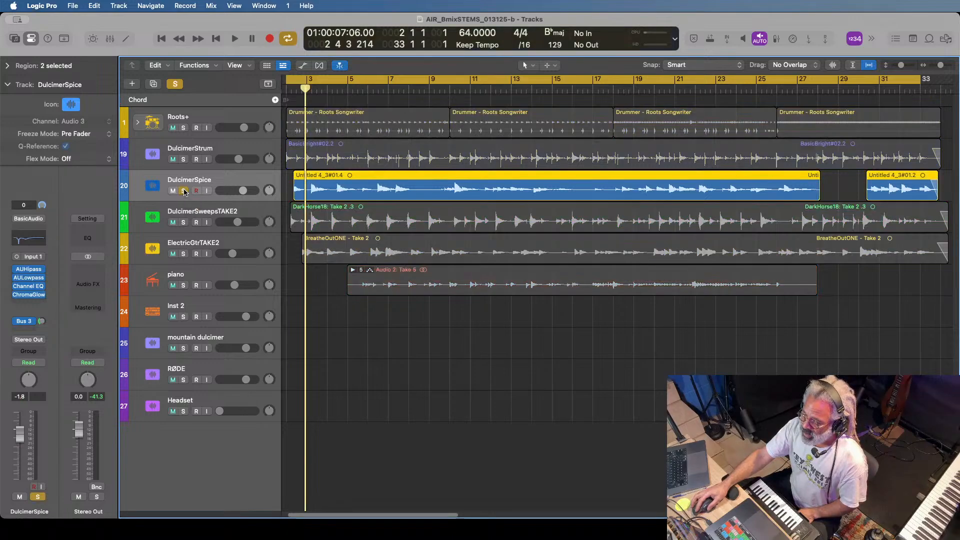
{"action": "left_click", "coordinate": [233, 38]}
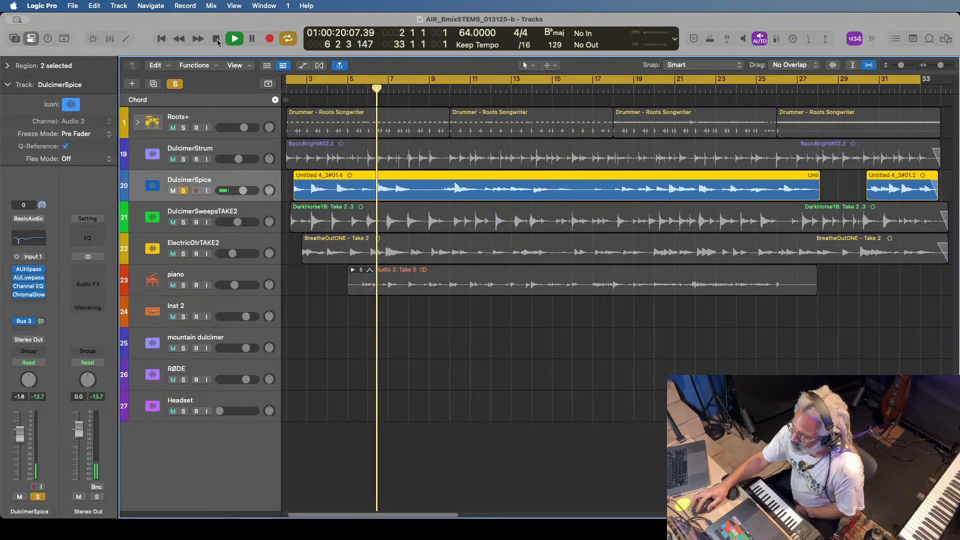
{"action": "left_click", "coordinate": [221, 39]}
{"action": "left_click", "coordinate": [183, 192]}
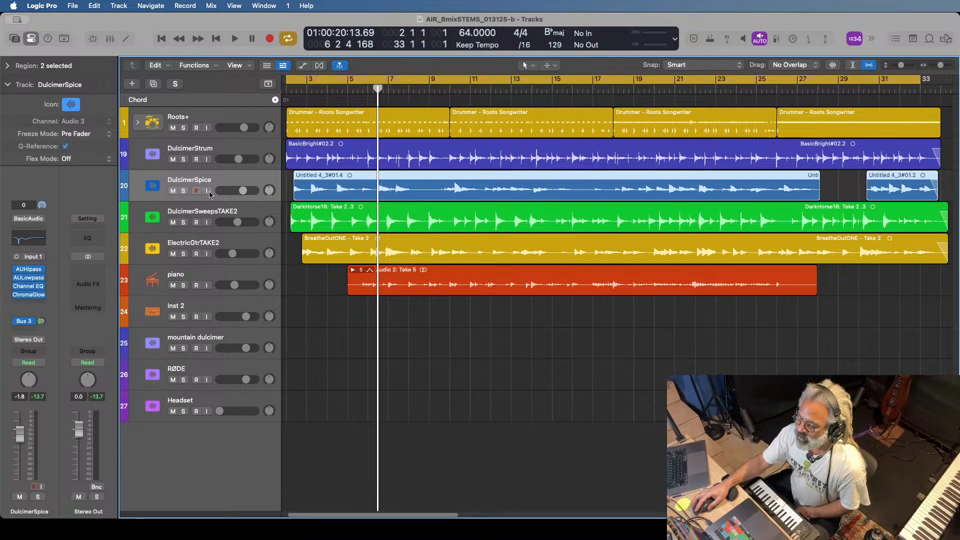
{"action": "left_click", "coordinate": [30, 295]}
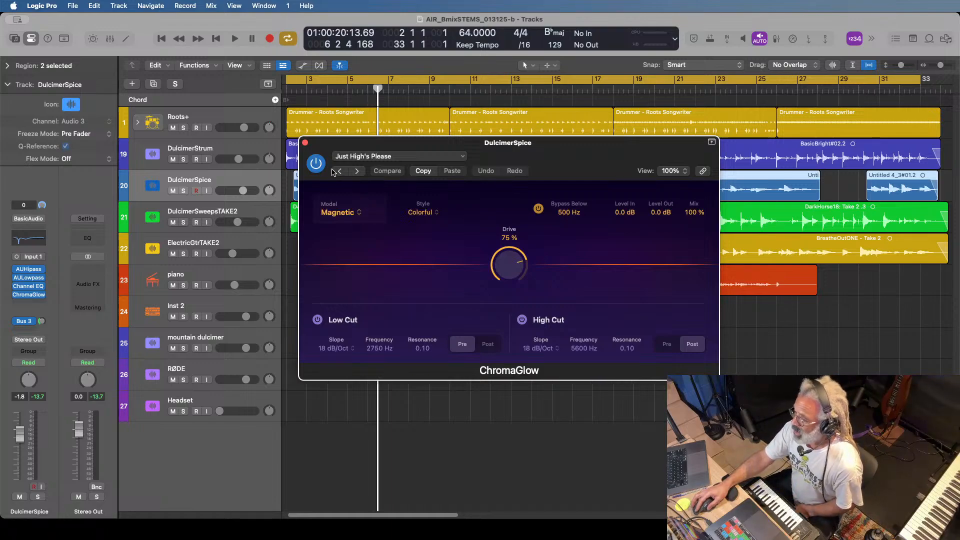
{"action": "left_click", "coordinate": [305, 143]}
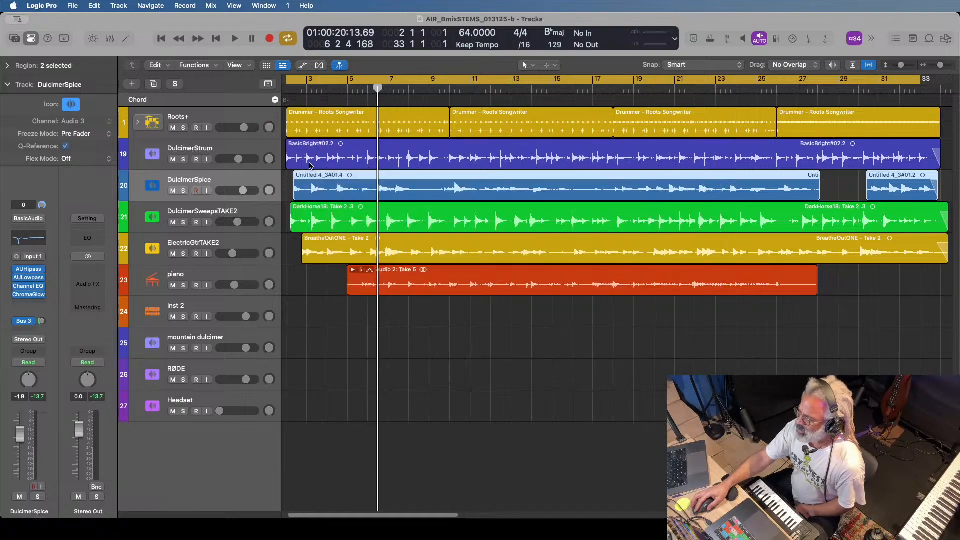
While the full mix plays, lower Stereo Out to -4.1 dB, DulcimerSpice to -5.7 dB and DulcimerStrum to -6.2 dB.
{"action": "key", "text": "space"}
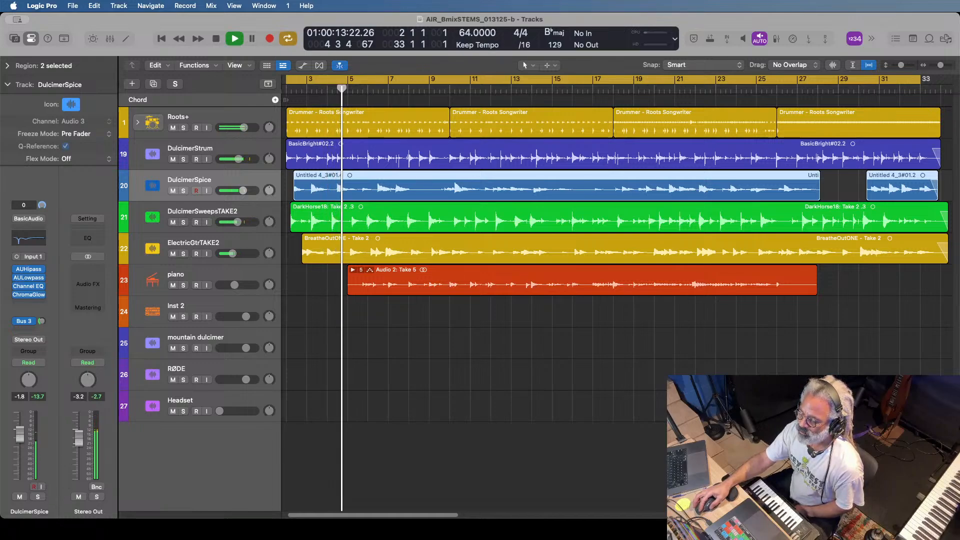
{"action": "left_click_drag", "start_coordinate": [78, 430], "coordinate": [78, 441]}
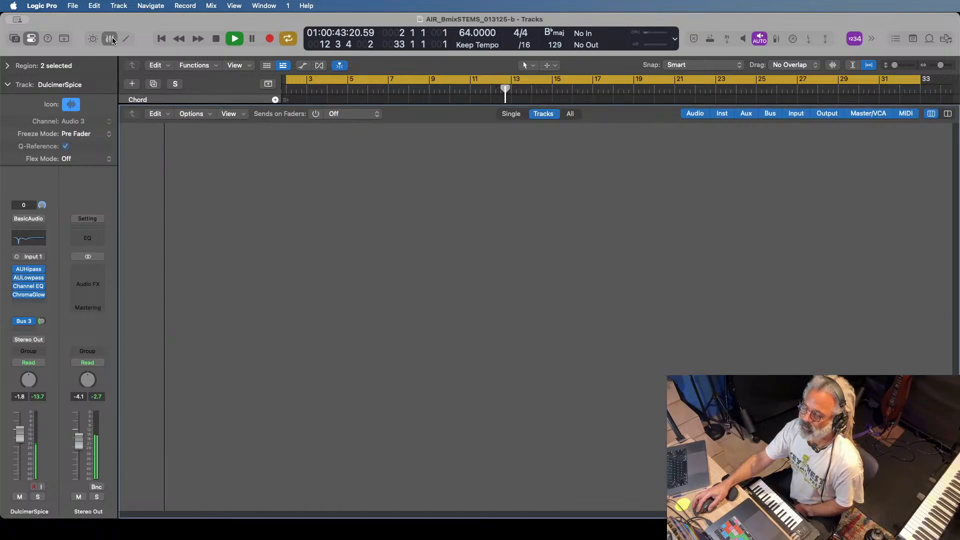
{"action": "key", "text": "x"}
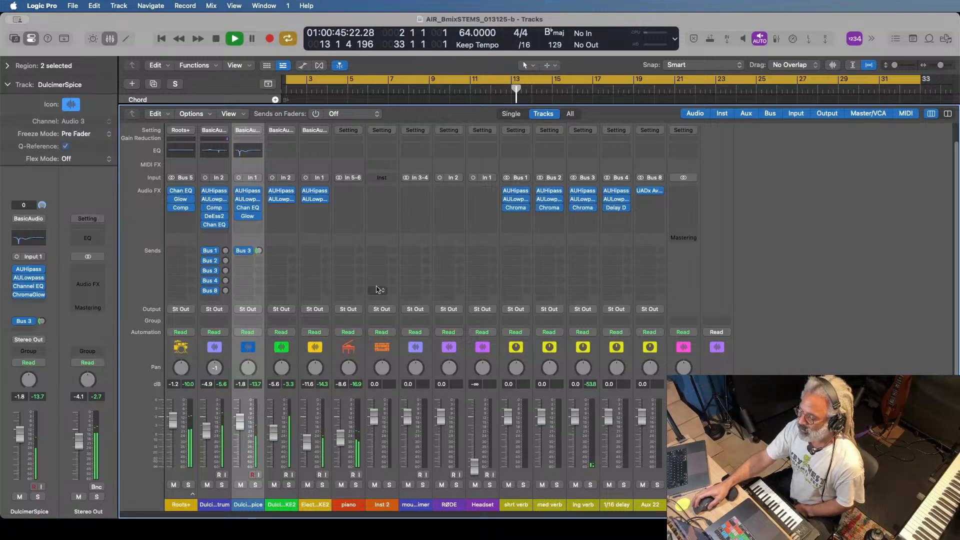
{"action": "left_click_drag", "start_coordinate": [240, 423], "coordinate": [240, 435]}
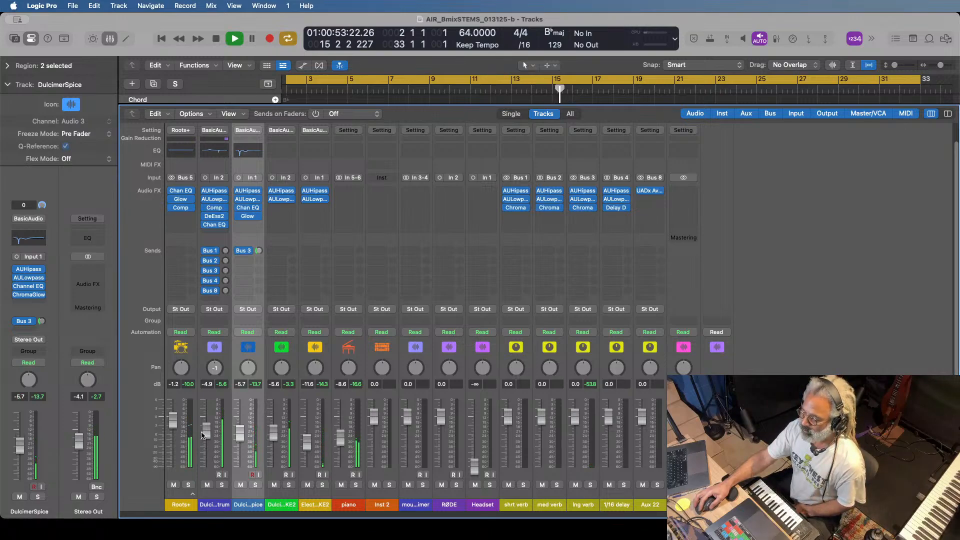
{"action": "left_click_drag", "start_coordinate": [207, 431], "coordinate": [207, 435]}
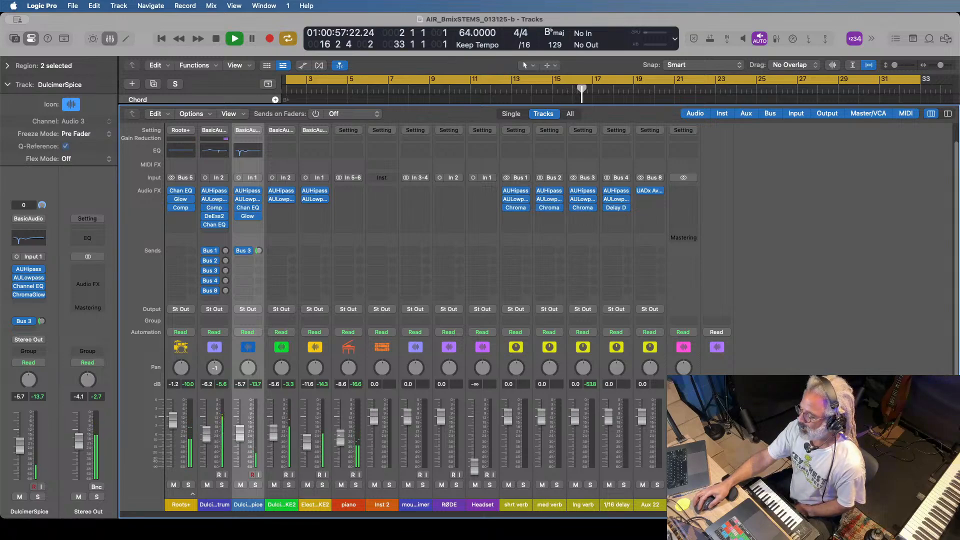
Raise the piano to -4.9 dB and ElectricGtrTAKE2 to -6.0 dB, lower DulcimerSweepsTAKE2 to -8.8 dB, and close the Mixer.
{"action": "left_click_drag", "start_coordinate": [340, 438], "coordinate": [340, 428]}
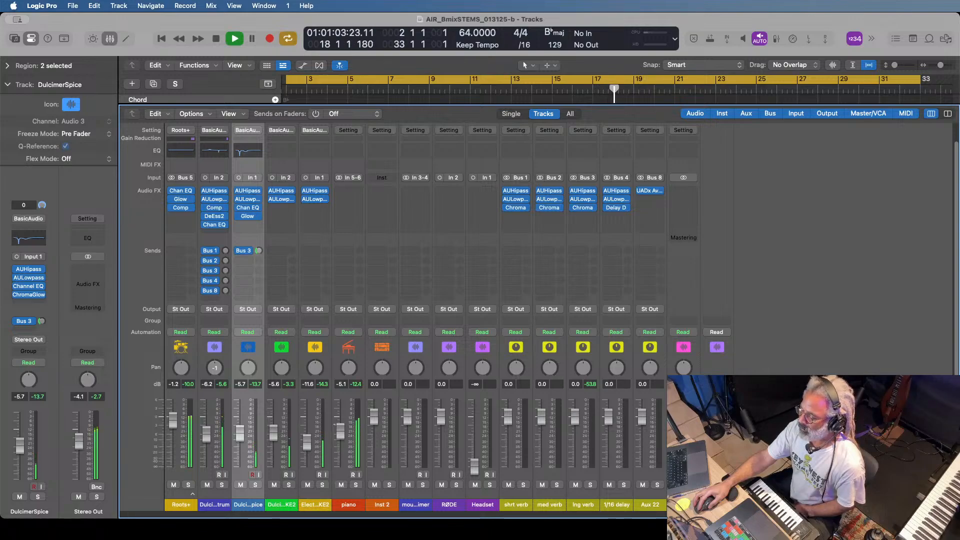
{"action": "left_click_drag", "start_coordinate": [340, 431], "coordinate": [340, 430]}
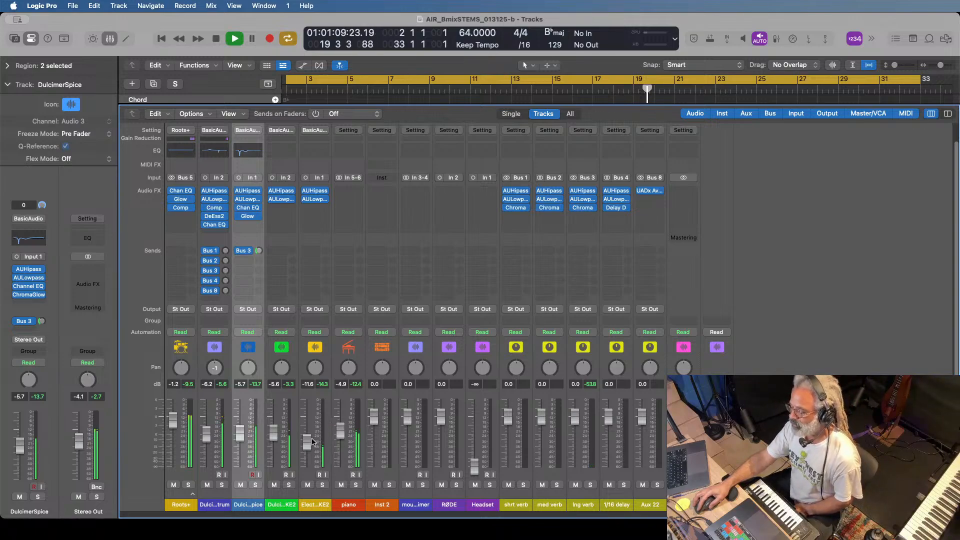
{"action": "left_click_drag", "start_coordinate": [312, 442], "coordinate": [313, 438]}
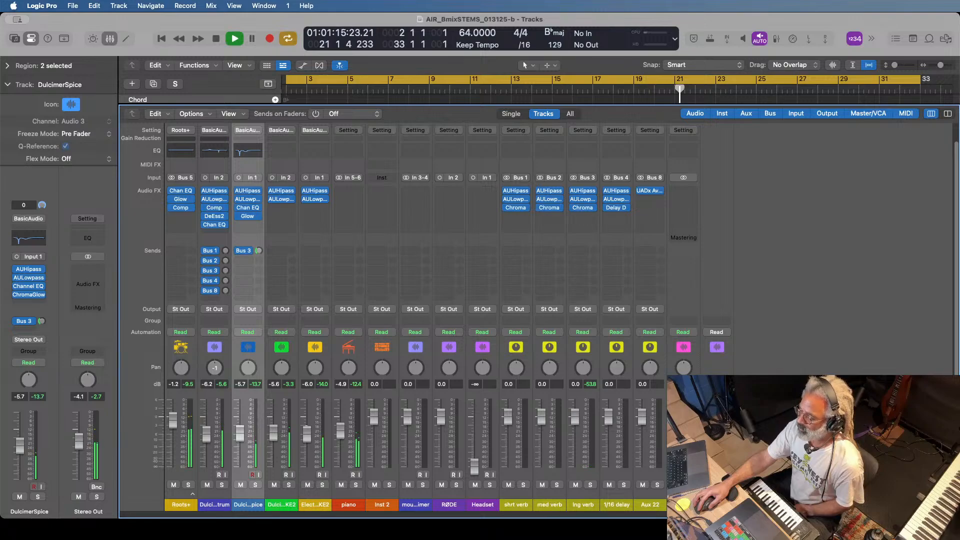
{"action": "left_click_drag", "start_coordinate": [274, 433], "coordinate": [274, 439]}
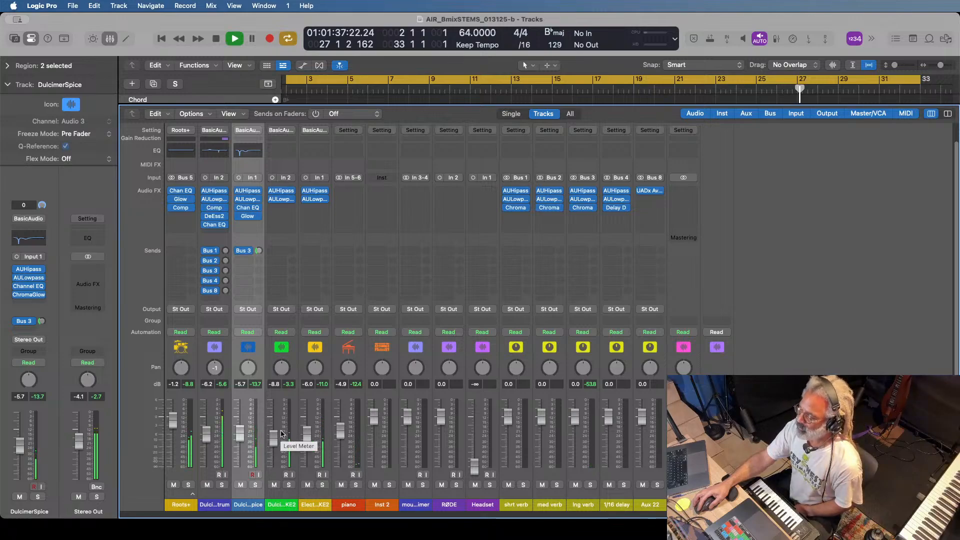
{"action": "left_click", "coordinate": [110, 38]}
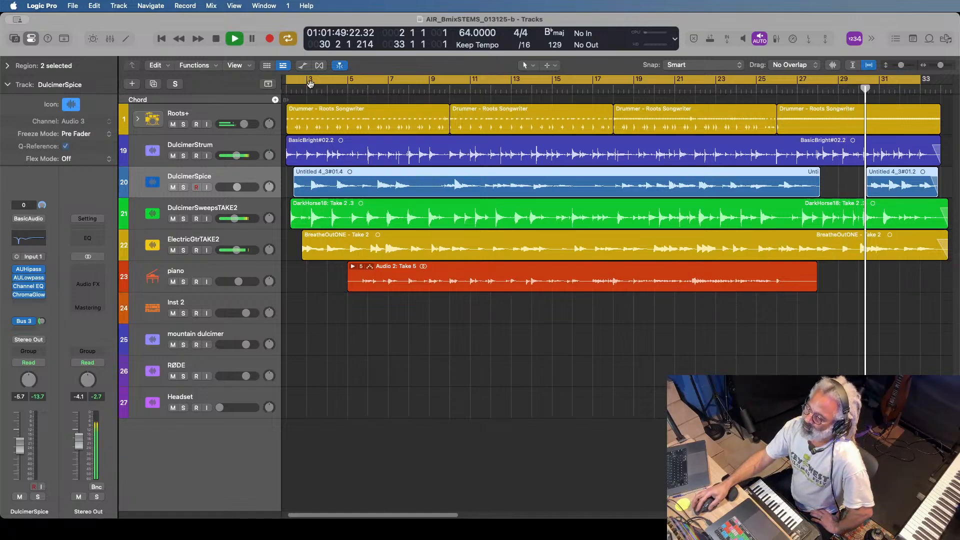
Turn off cycle playback and listen to the piano track soloed from bar 5, unsoloing it when done.
{"action": "left_click", "coordinate": [288, 41]}
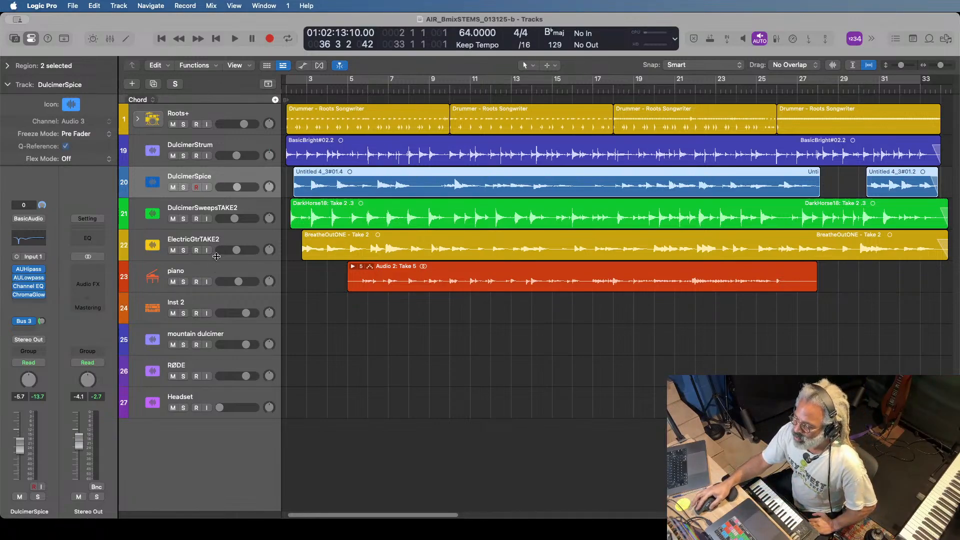
{"action": "left_click", "coordinate": [226, 270]}
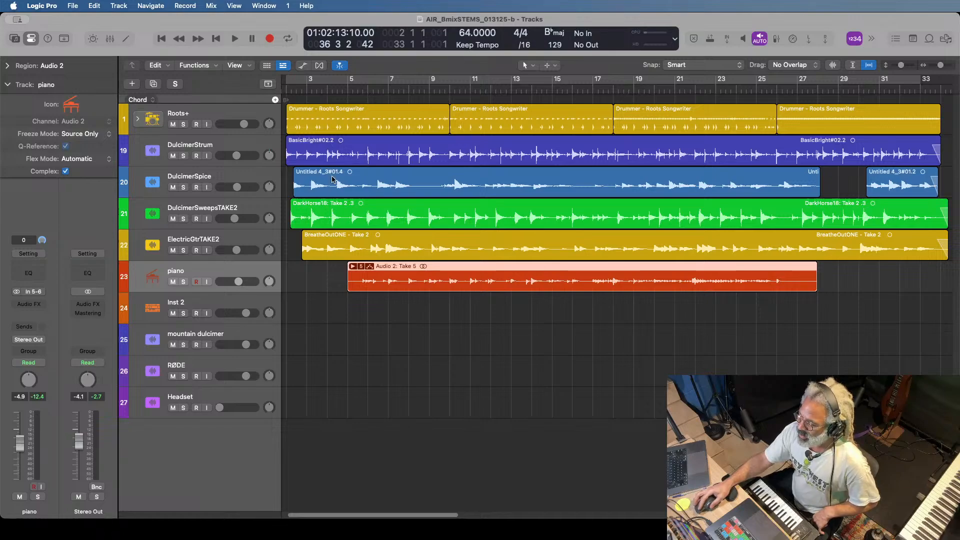
{"action": "left_click", "coordinate": [351, 91]}
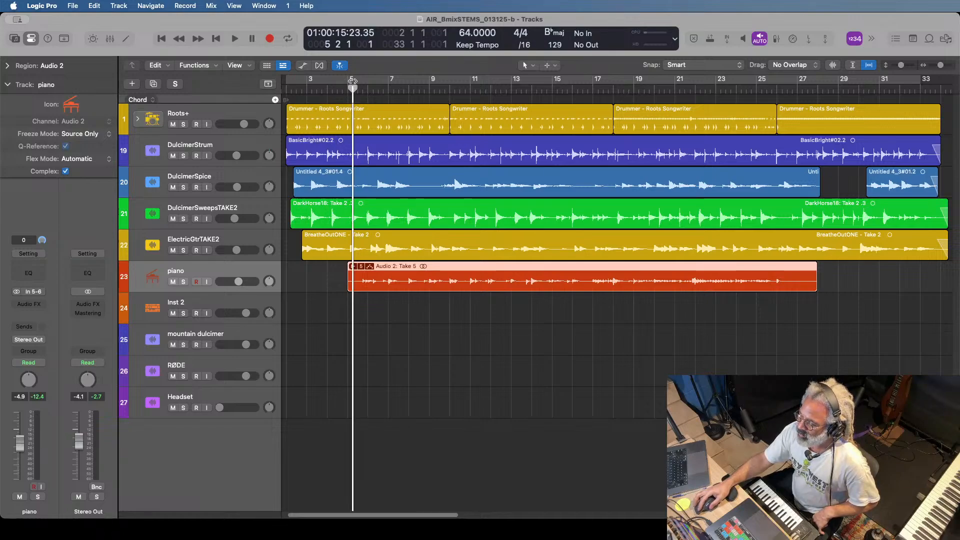
{"action": "left_click_drag", "start_coordinate": [354, 89], "coordinate": [361, 90]}
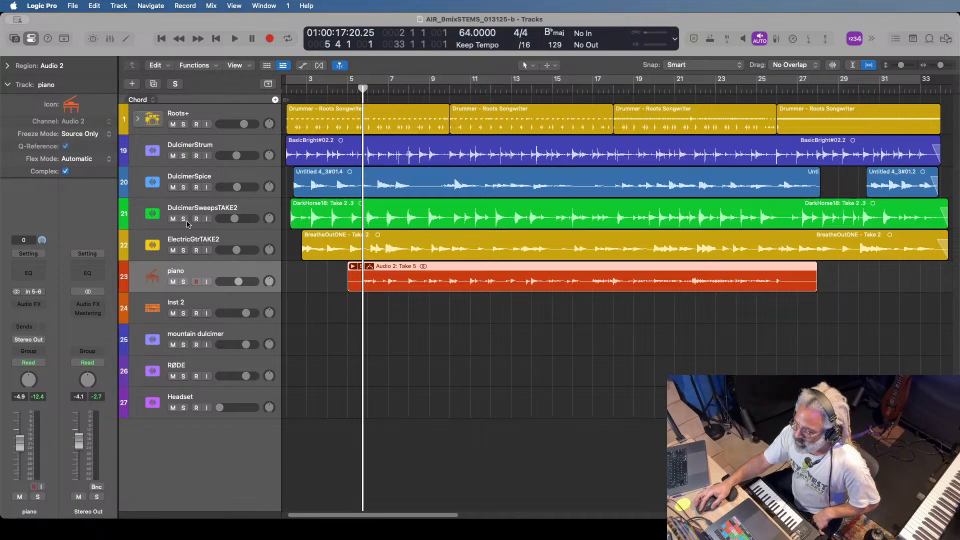
{"action": "left_click", "coordinate": [234, 38]}
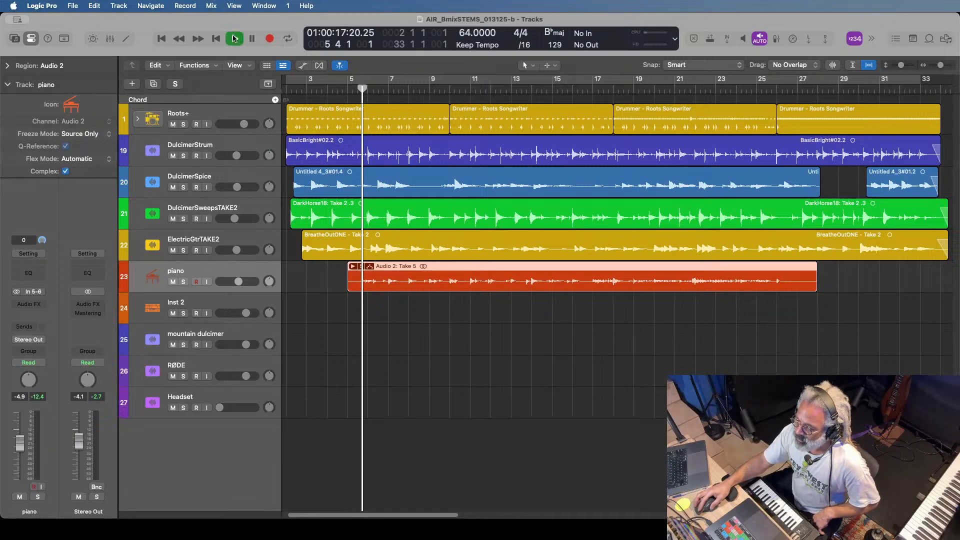
{"action": "left_click", "coordinate": [184, 282]}
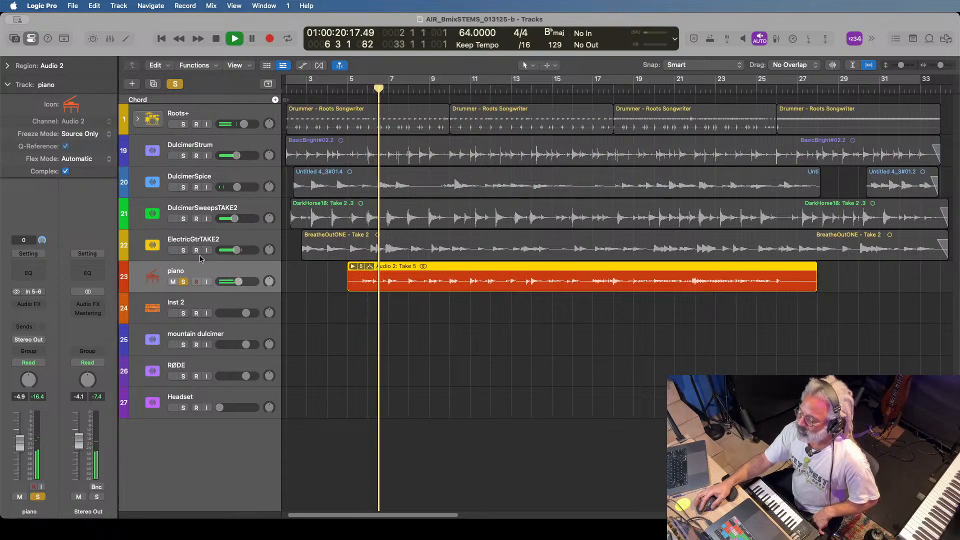
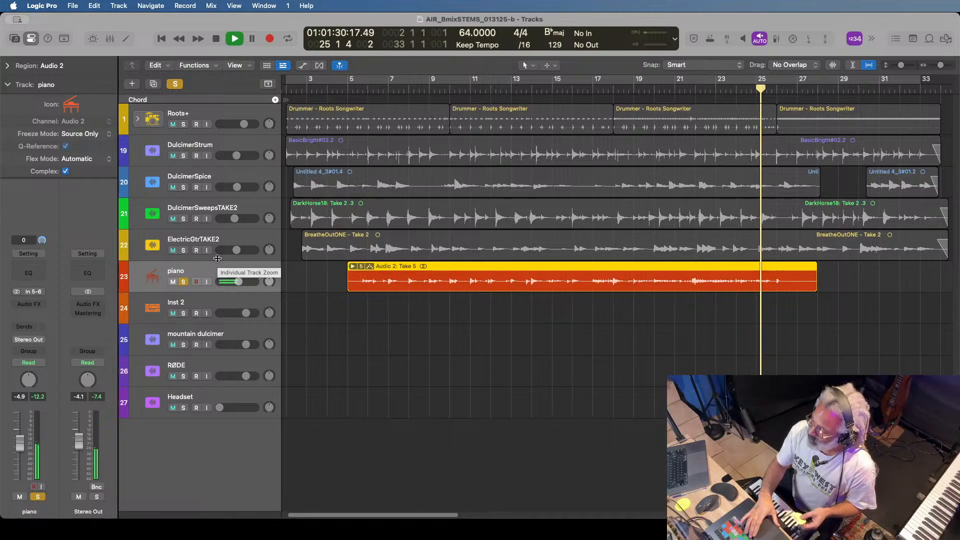
{"action": "left_click", "coordinate": [184, 282]}
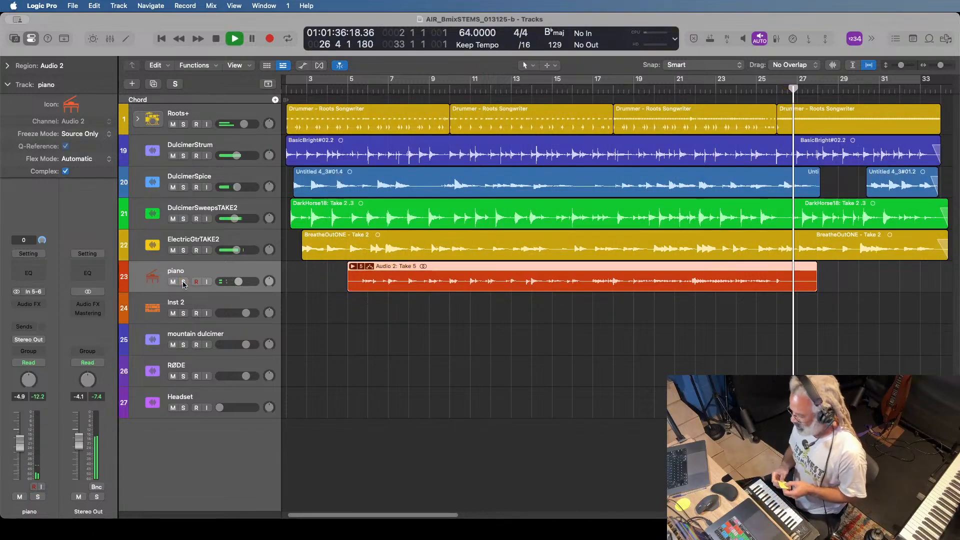
Play the full mix from about bar 19, raise the piano track's volume to 0.8 dB, and stop playback.
{"action": "left_click", "coordinate": [638, 88]}
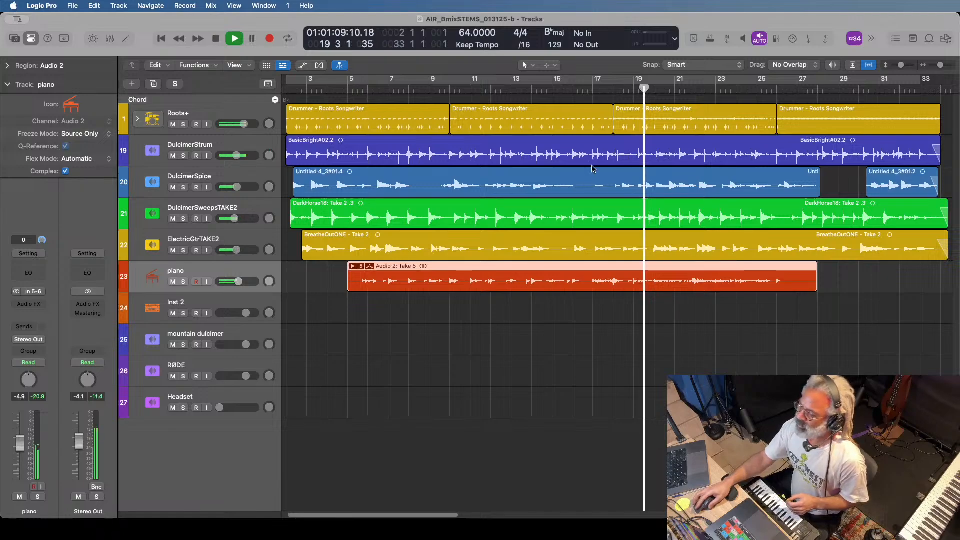
{"action": "left_click_drag", "start_coordinate": [239, 281], "coordinate": [247, 281]}
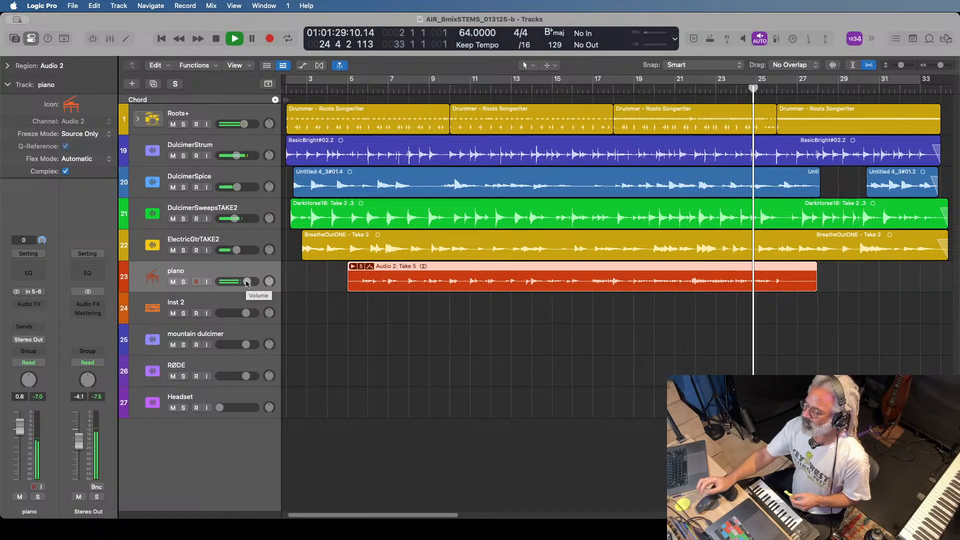
{"action": "left_click", "coordinate": [218, 39]}
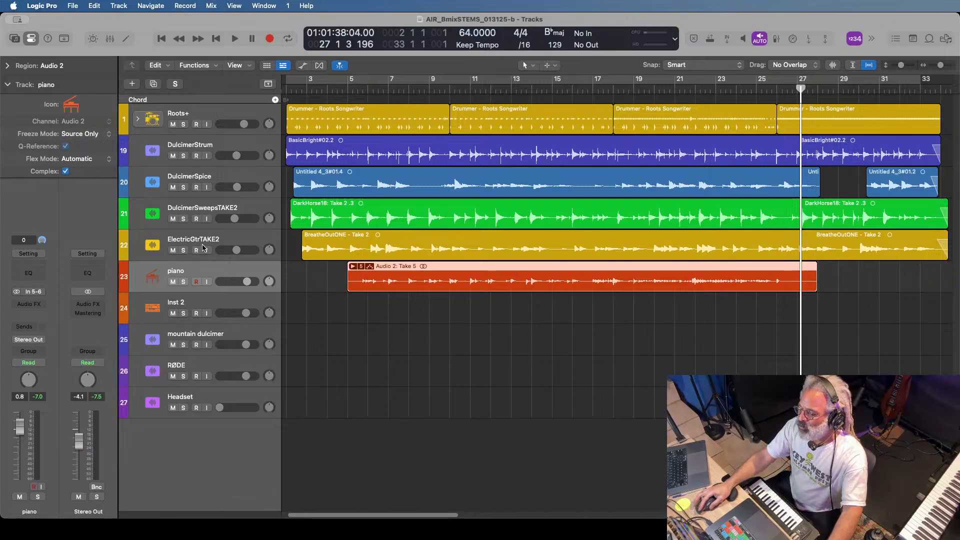
Select the mountain dulcimer track, solo ElectricGtrTAKE2, and listen to the guitar take from the start of its region.
{"action": "left_click", "coordinate": [495, 249]}
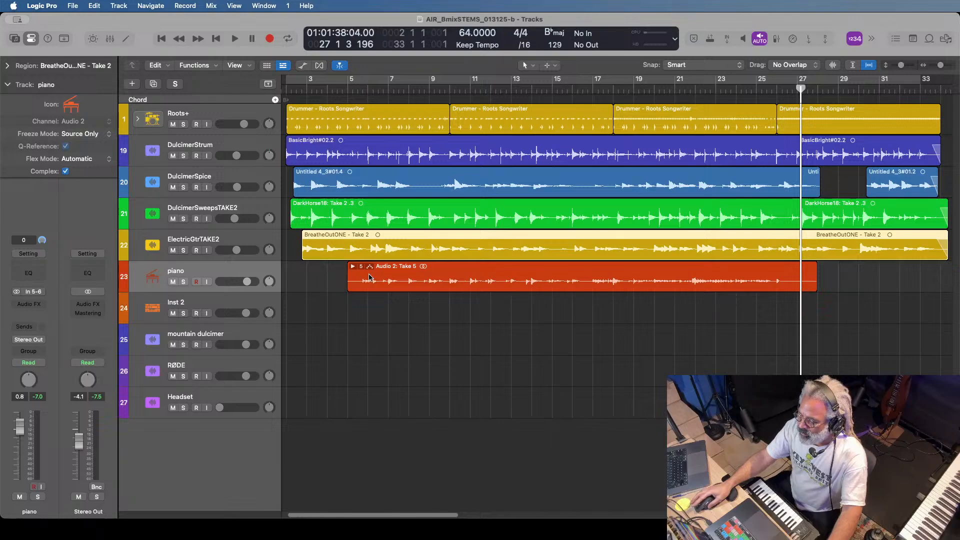
{"action": "left_click", "coordinate": [216, 335]}
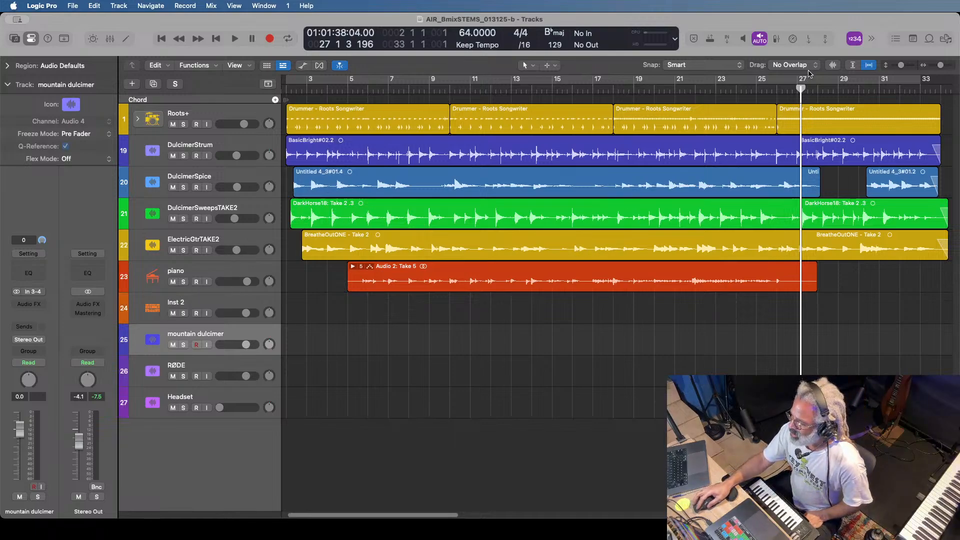
{"action": "left_click_drag", "start_coordinate": [801, 88], "coordinate": [305, 111]}
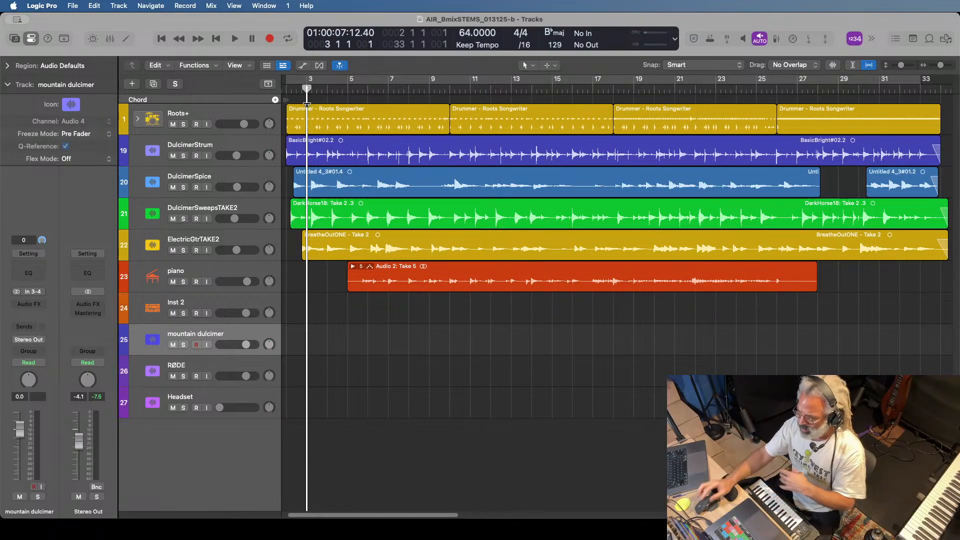
{"action": "left_click", "coordinate": [184, 251]}
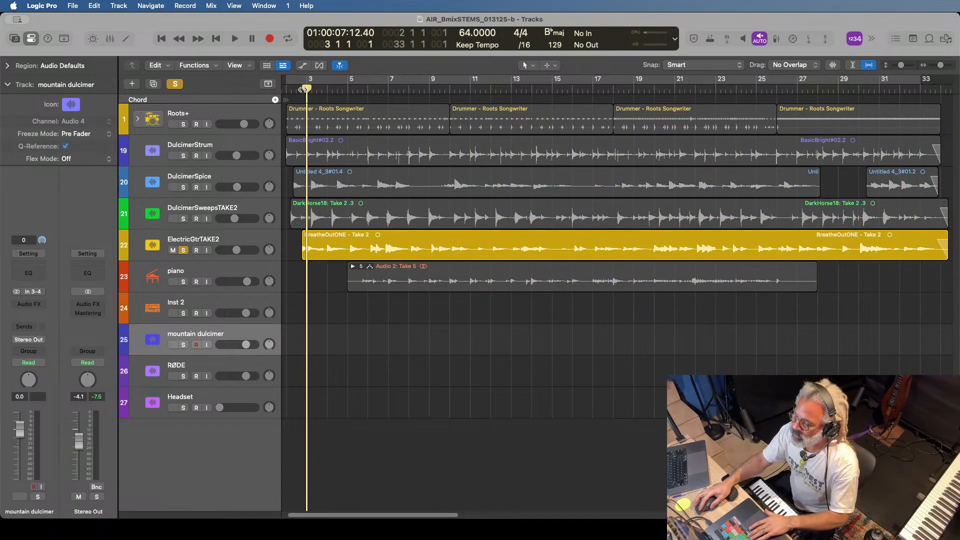
{"action": "left_click_drag", "start_coordinate": [303, 90], "coordinate": [296, 90]}
{"action": "key", "text": "space"}
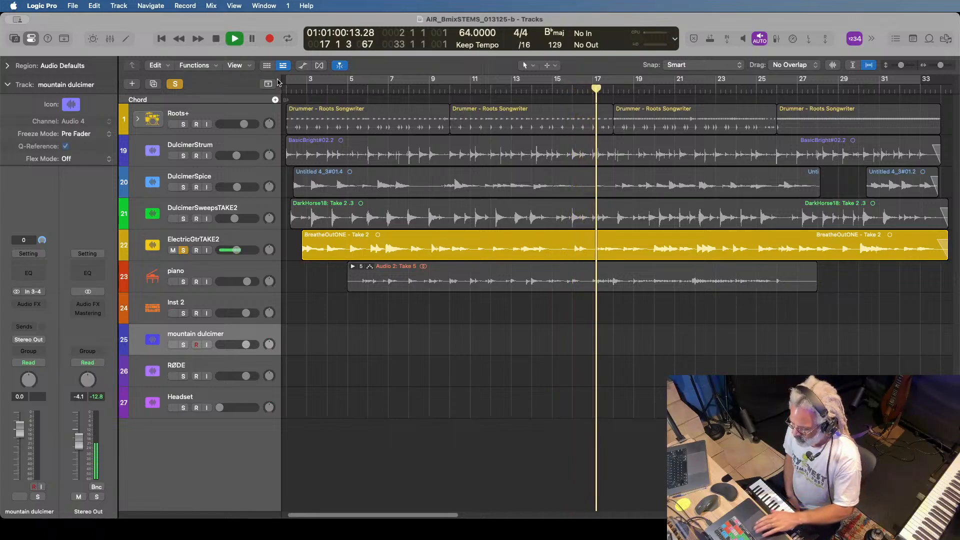
{"action": "key", "text": "space"}
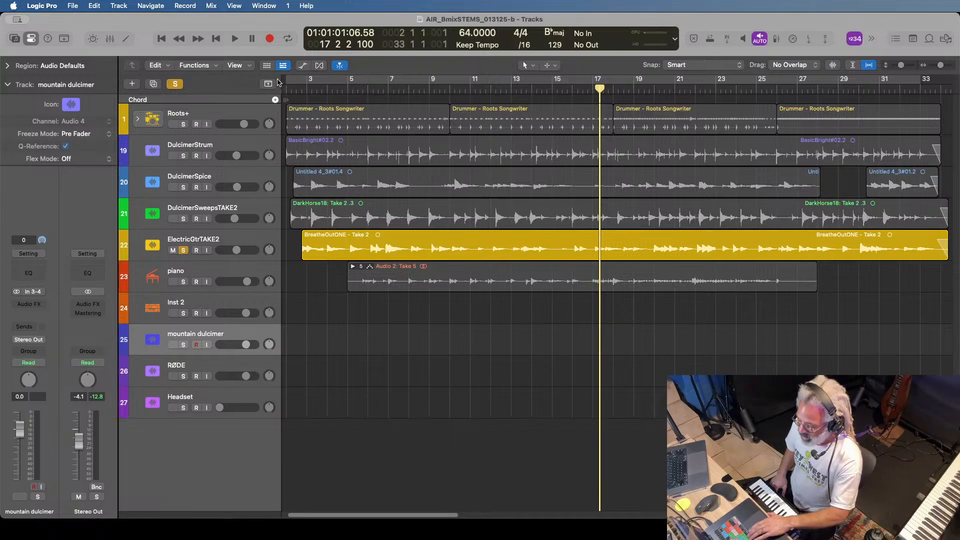
{"action": "key", "text": "space"}
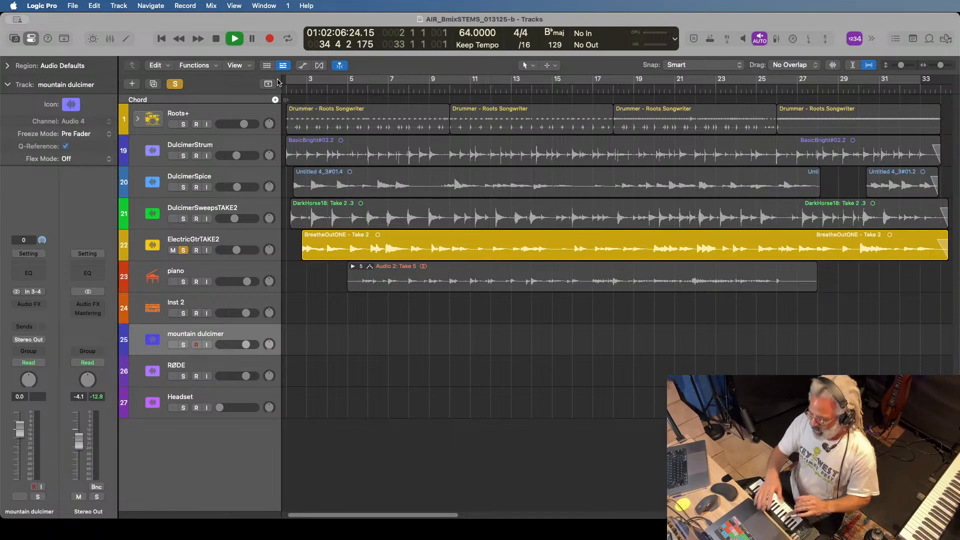
{"action": "key", "text": "space"}
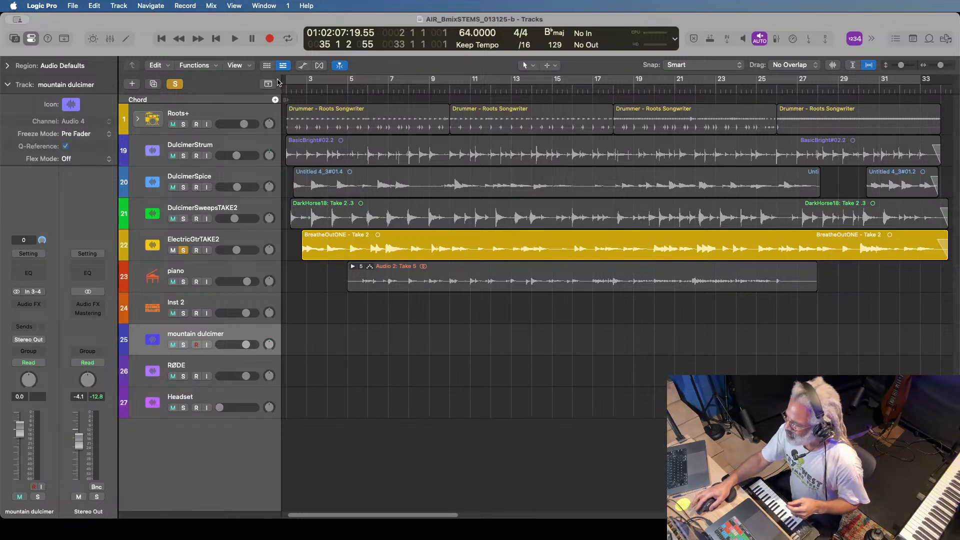
Unsolo ElectricGtrTAKE2, select its BreatheOutONE region, and play the full mix from the beginning.
{"action": "left_click", "coordinate": [185, 252]}
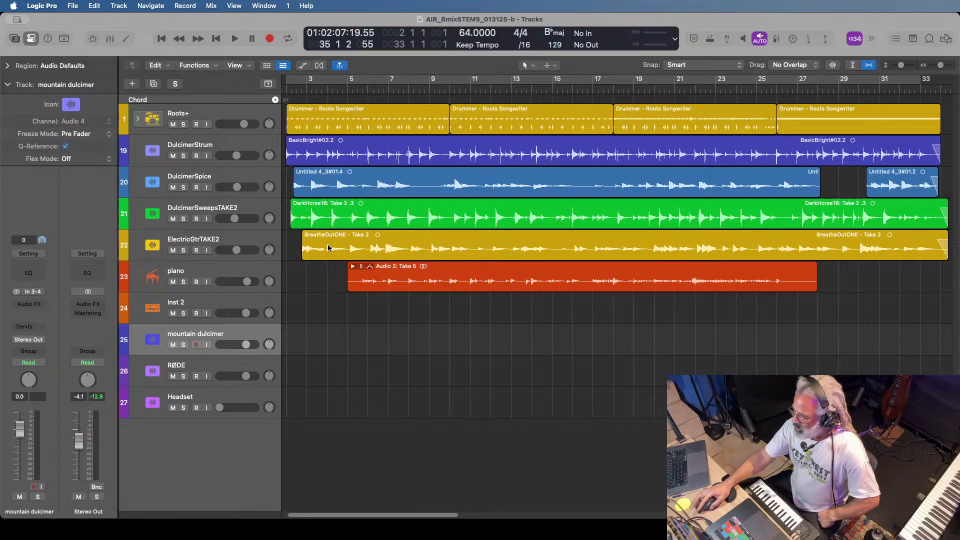
{"action": "left_click", "coordinate": [349, 249]}
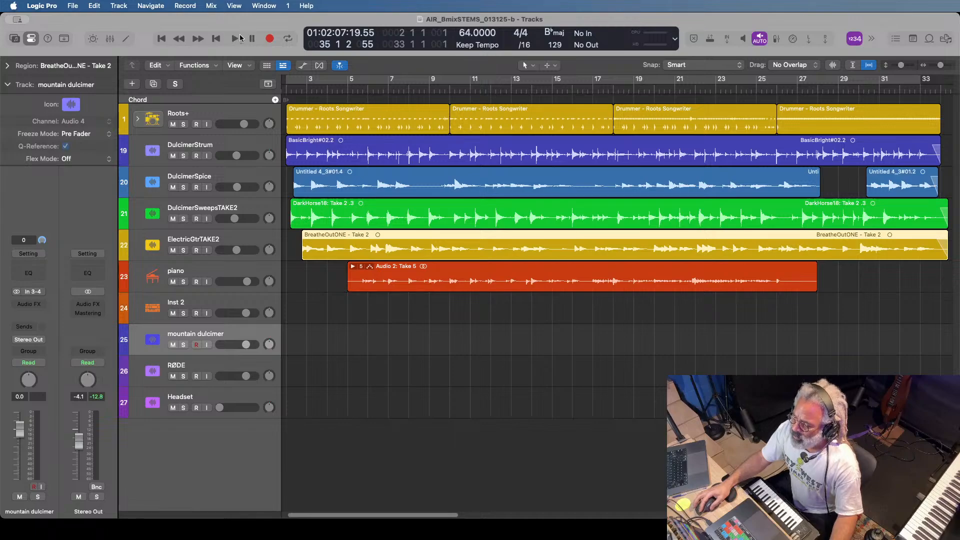
{"action": "left_click", "coordinate": [216, 38]}
{"action": "left_click", "coordinate": [235, 39]}
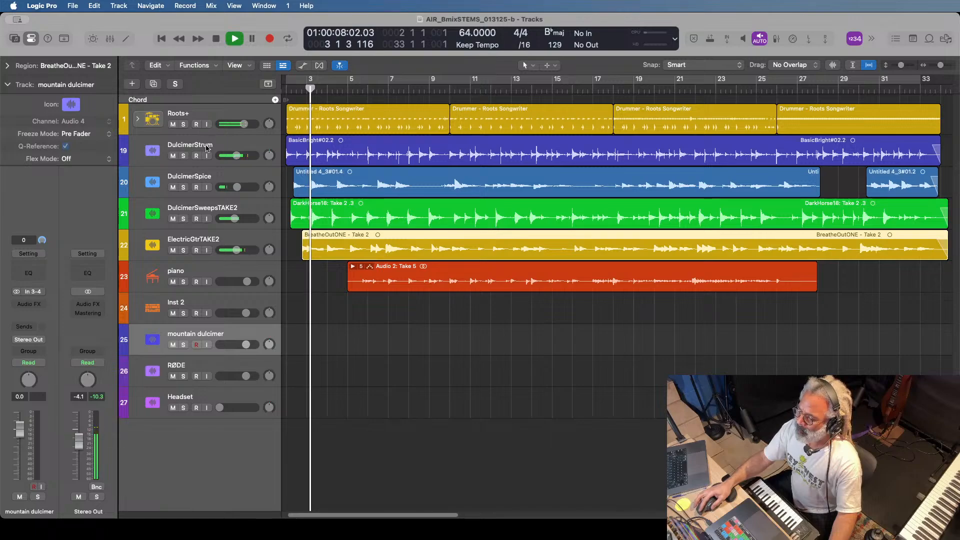
Open the Mixer and lower Roots+ to -4.6 dB, the piano to -1.6 dB, and the Stereo Out to -12.4 dB.
{"action": "left_click", "coordinate": [107, 42]}
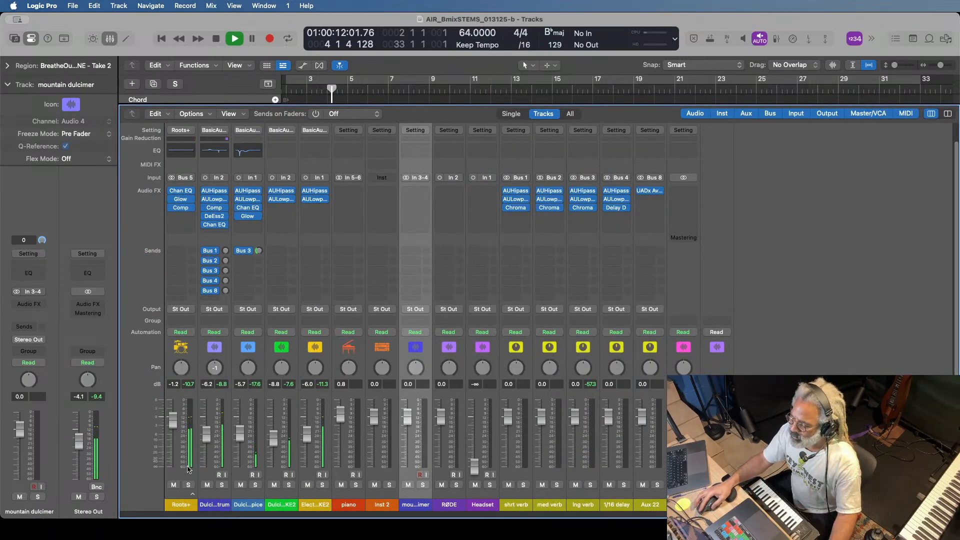
{"action": "mouse_move", "coordinate": [173, 421]}
{"action": "left_mouse_down"}
{"action": "mouse_move", "coordinate": [173, 444]}
{"action": "mouse_move", "coordinate": [173, 431]}
{"action": "left_mouse_up"}
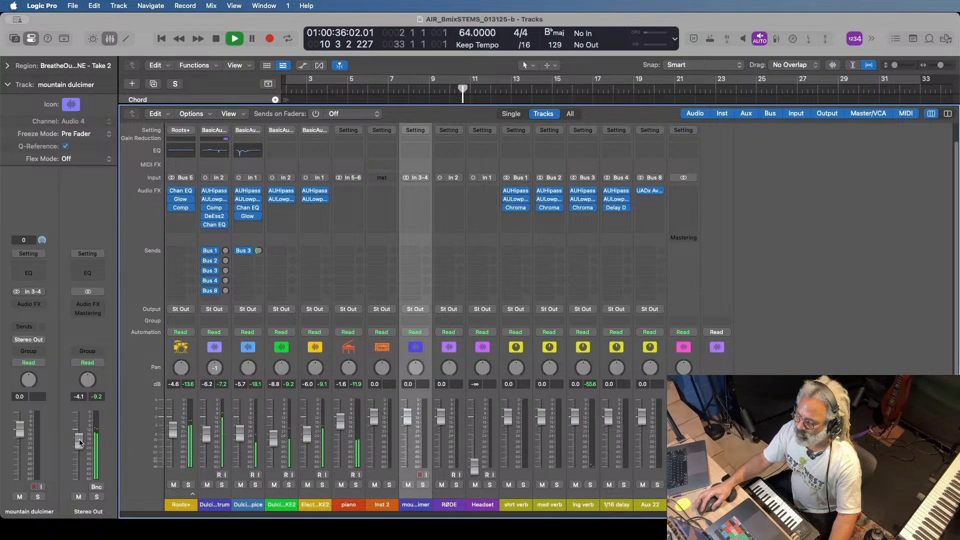
{"action": "left_click_drag", "start_coordinate": [78, 452], "coordinate": [78, 455]}
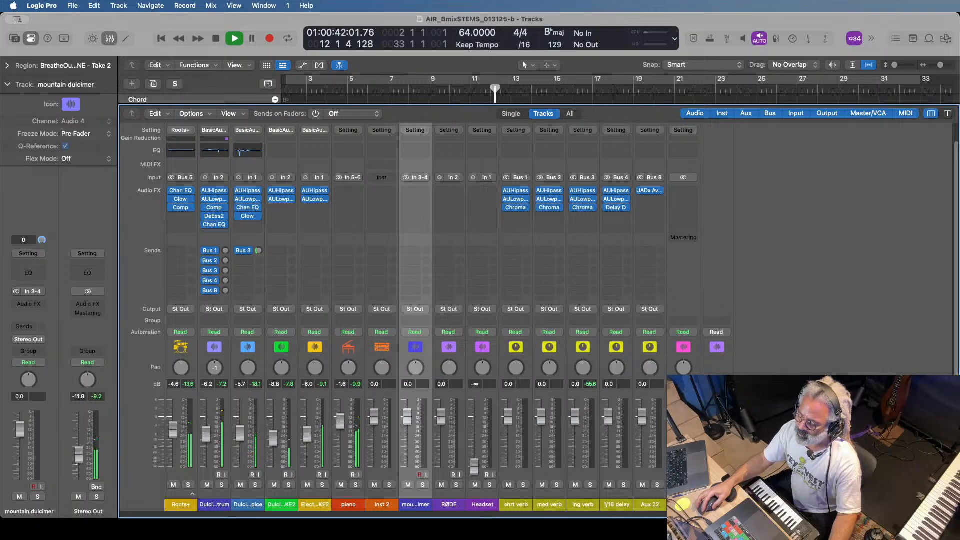
{"action": "left_click_drag", "start_coordinate": [79, 455], "coordinate": [78, 456]}
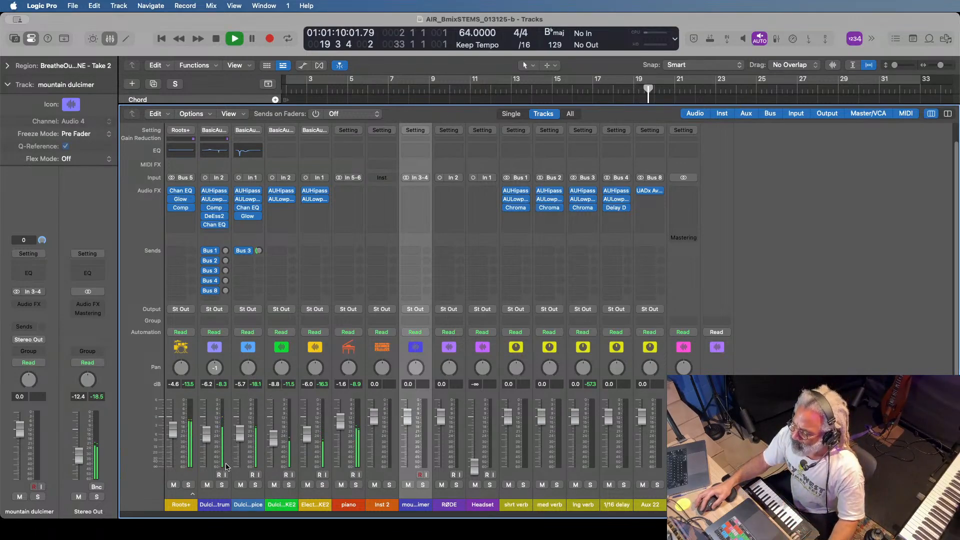
Lower DulcimerStrum to -8.4 dB and raise DulcimerSpice to 0.4 dB while the mix plays.
{"action": "left_click_drag", "start_coordinate": [206, 435], "coordinate": [207, 440]}
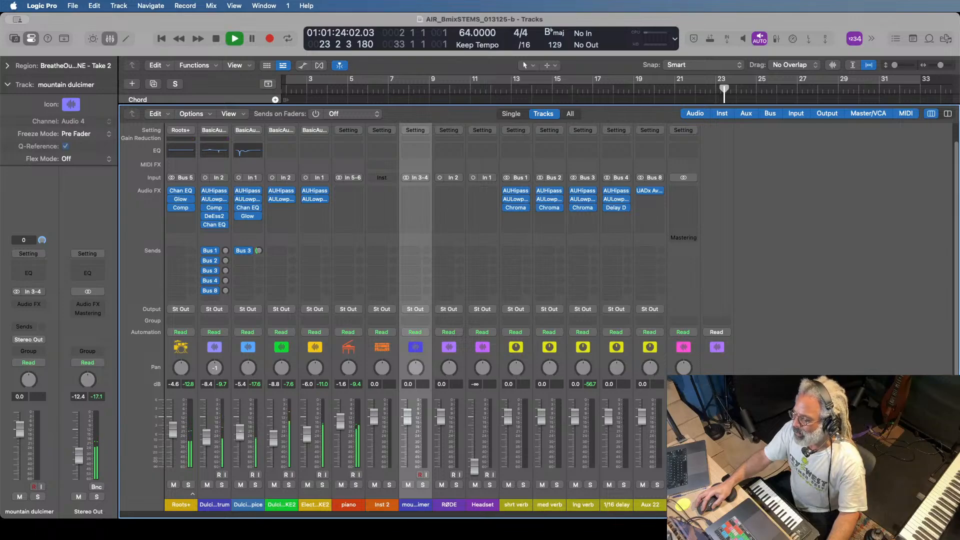
{"action": "left_click_drag", "start_coordinate": [240, 433], "coordinate": [241, 419]}
{"action": "left_click", "coordinate": [251, 407]}
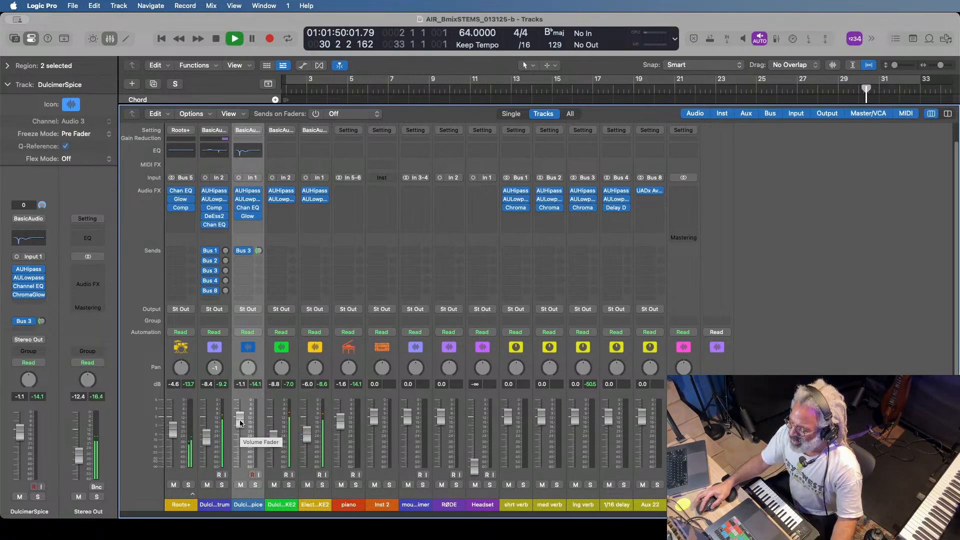
{"action": "left_click_drag", "start_coordinate": [240, 424], "coordinate": [240, 414]}
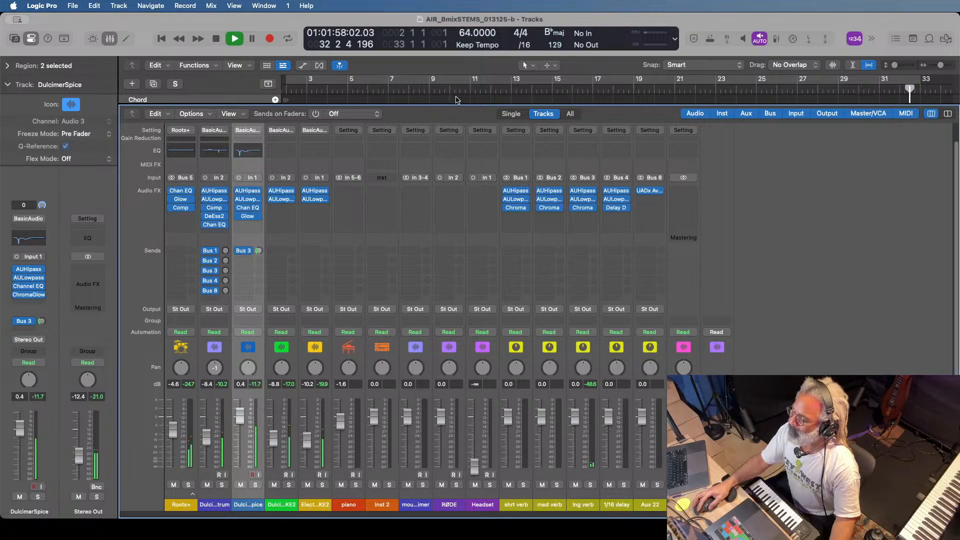
Replay from about bar 11 and set ElectricGtrTAKE2 to -7.0 dB, Roots+ to -3.1 dB, DulcimerSweepsTAKE2 to -11.6 dB, and piano to -2.6 dB.
{"action": "left_click", "coordinate": [474, 91]}
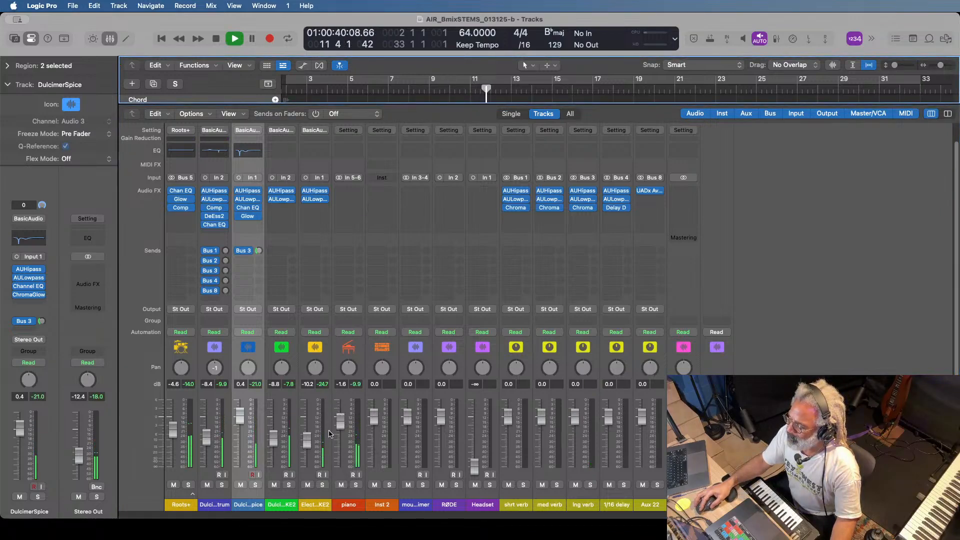
{"action": "left_click_drag", "start_coordinate": [310, 443], "coordinate": [310, 437]}
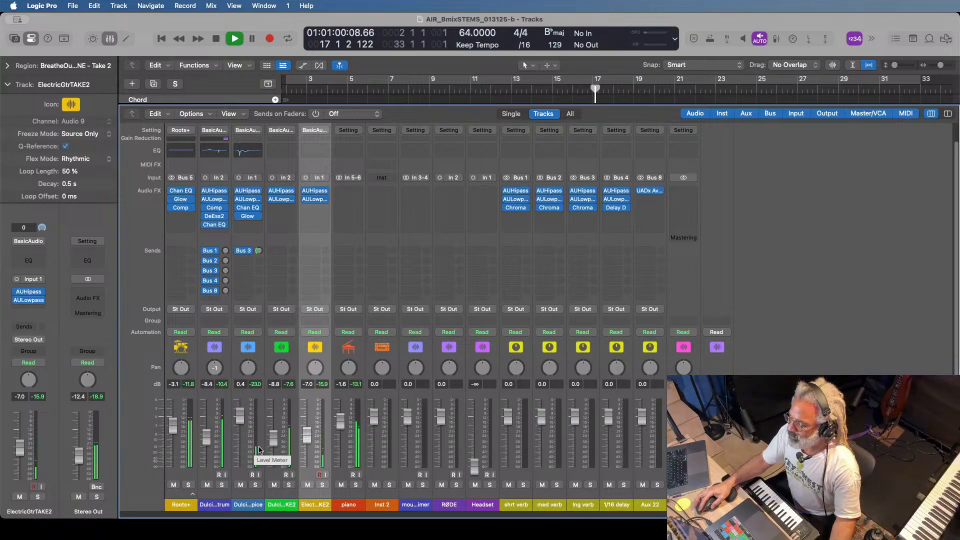
{"action": "left_click_drag", "start_coordinate": [274, 443], "coordinate": [273, 447]}
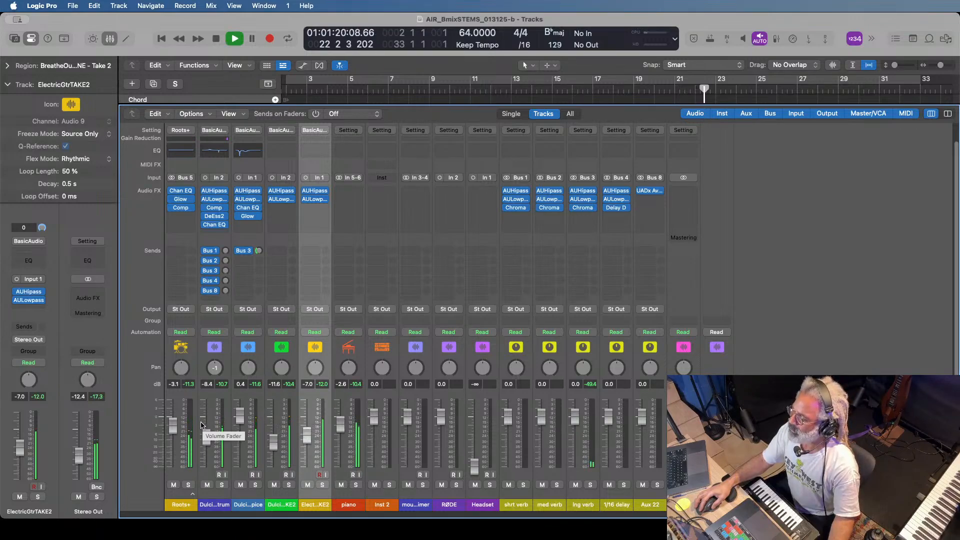
Close the Mixer, set a cycle range from bar 18 to bar 27, and play the loop.
{"action": "left_click_drag", "start_coordinate": [116, 45], "coordinate": [145, 27]}
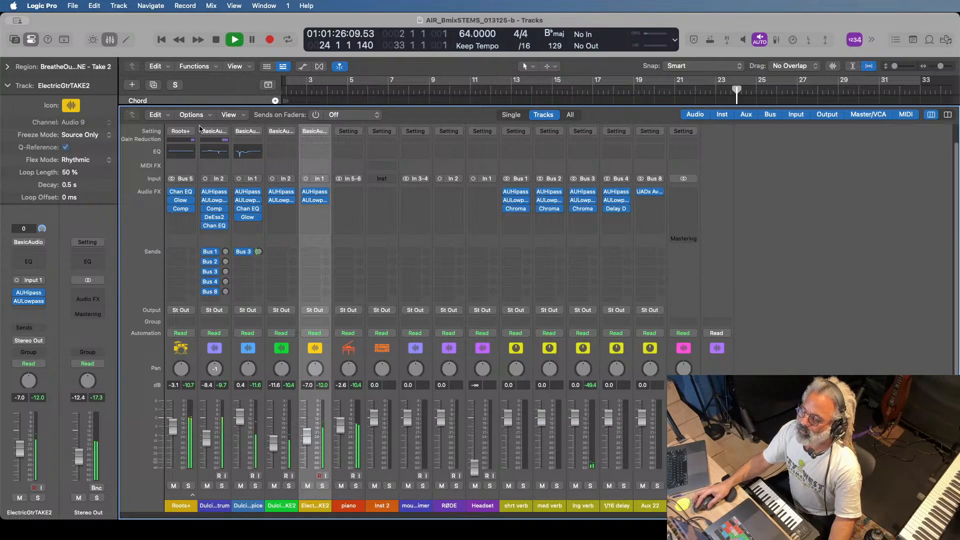
{"action": "left_click", "coordinate": [106, 40]}
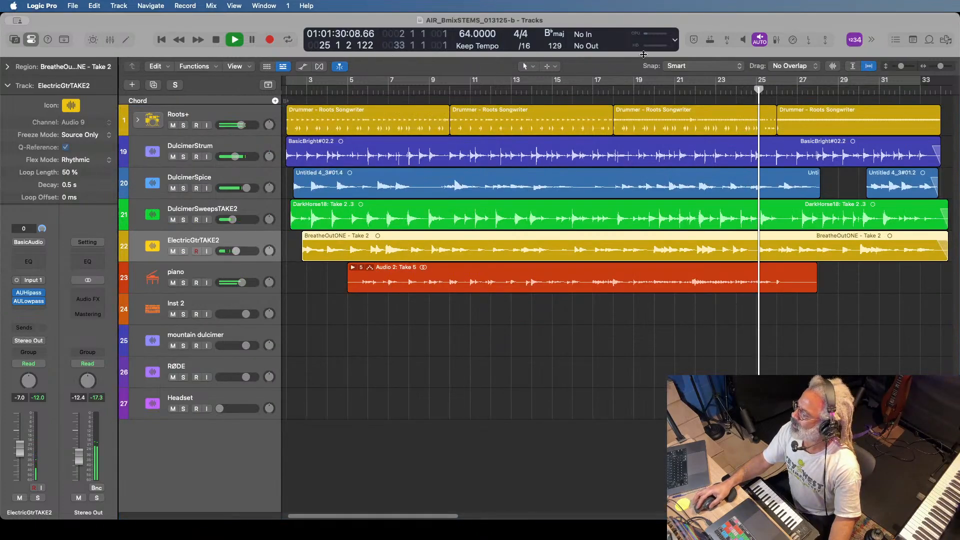
{"action": "left_click_drag", "start_coordinate": [615, 82], "coordinate": [756, 76]}
{"action": "left_click", "coordinate": [216, 40]}
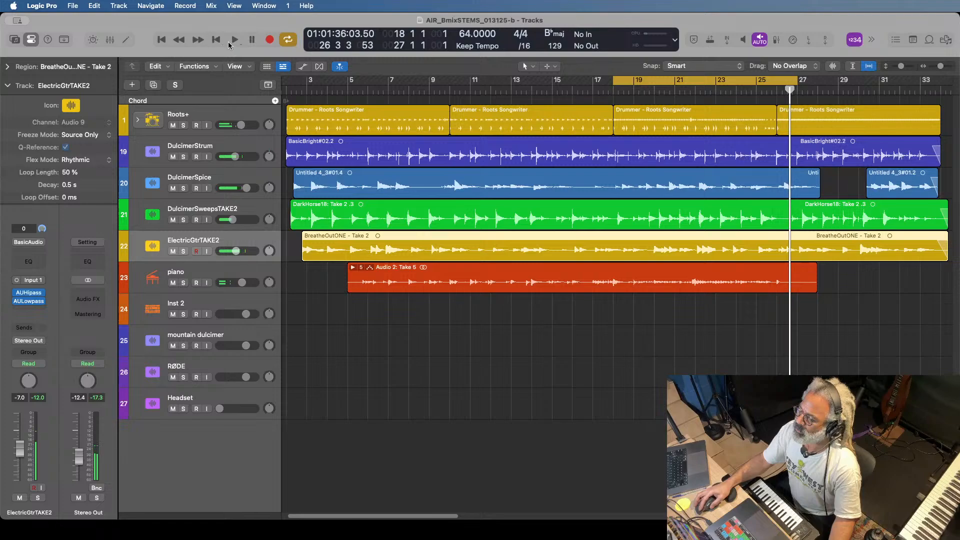
{"action": "left_click", "coordinate": [234, 40]}
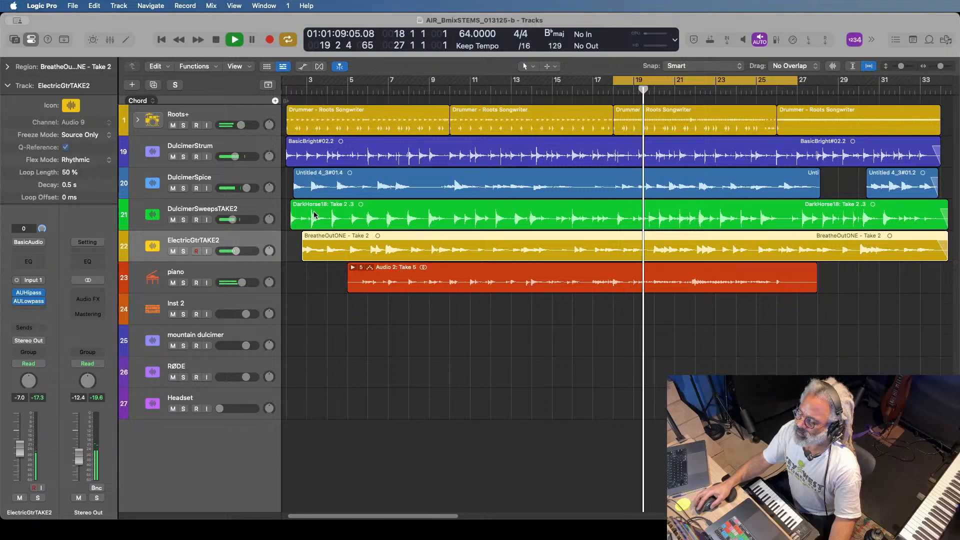
Reopen the Mixer and raise ElectricGtrTAKE2 to -5.8 dB and DulcimerSpice to 1.4 dB.
{"action": "left_click", "coordinate": [110, 40]}
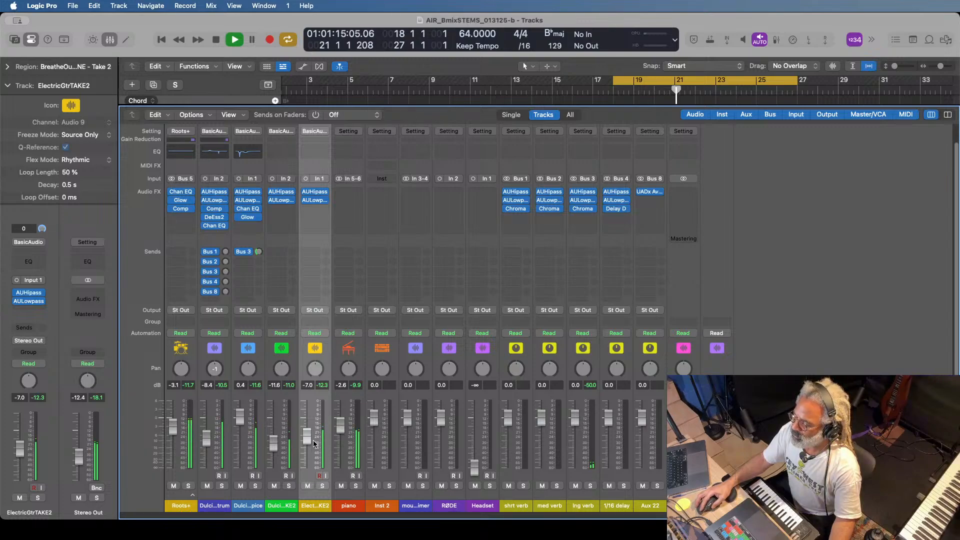
{"action": "left_click_drag", "start_coordinate": [307, 441], "coordinate": [307, 437]}
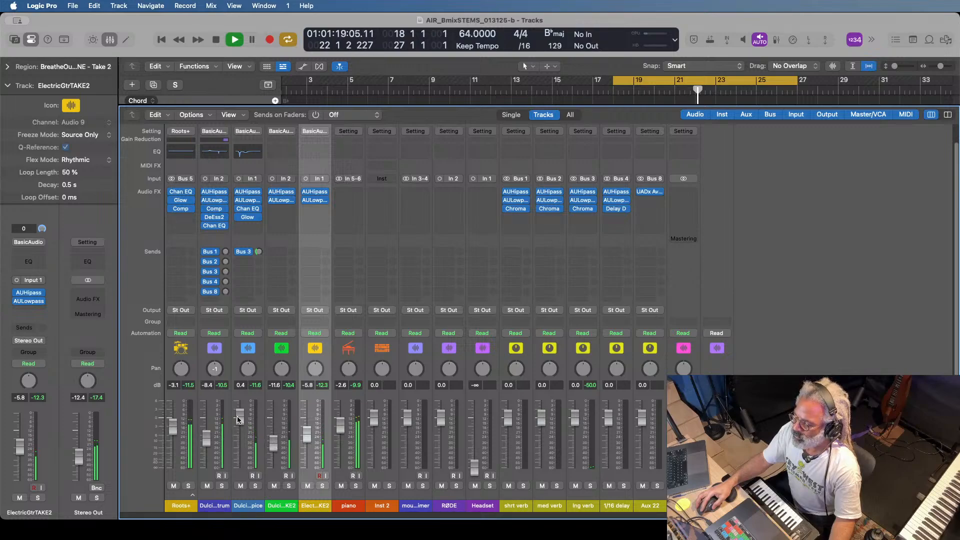
{"action": "left_click_drag", "start_coordinate": [238, 420], "coordinate": [241, 416]}
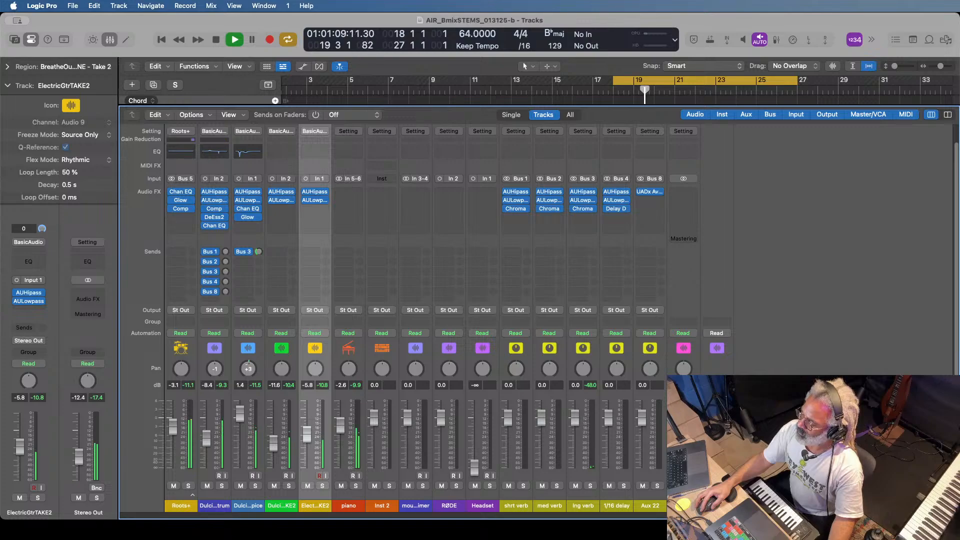
Pan DulcimerSpice to +15, DulcimerStrum to -15, DulcimerSweepsTAKE2 to +4, and ElectricGtrTAKE2 to -4.
{"action": "left_click_drag", "start_coordinate": [247, 369], "coordinate": [247, 366]}
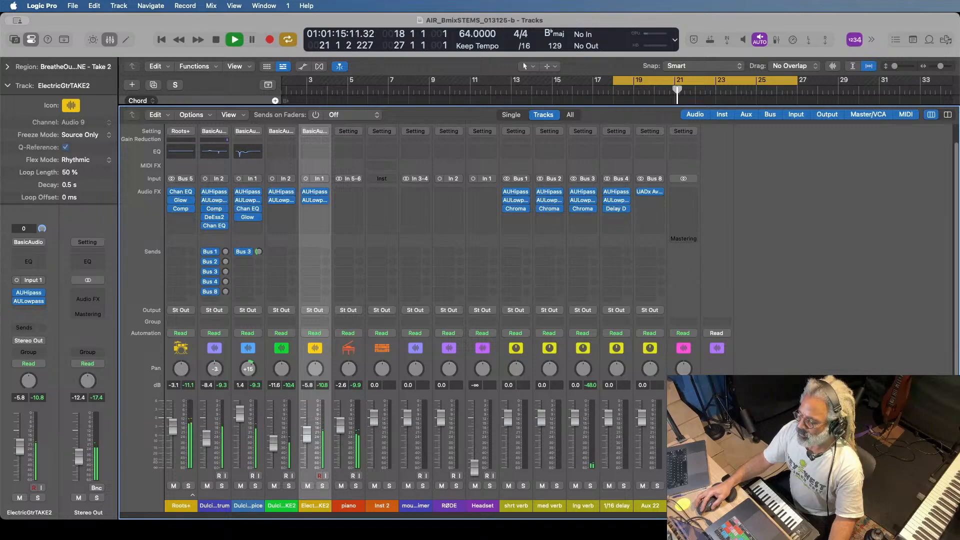
{"action": "left_click_drag", "start_coordinate": [214, 369], "coordinate": [214, 370]}
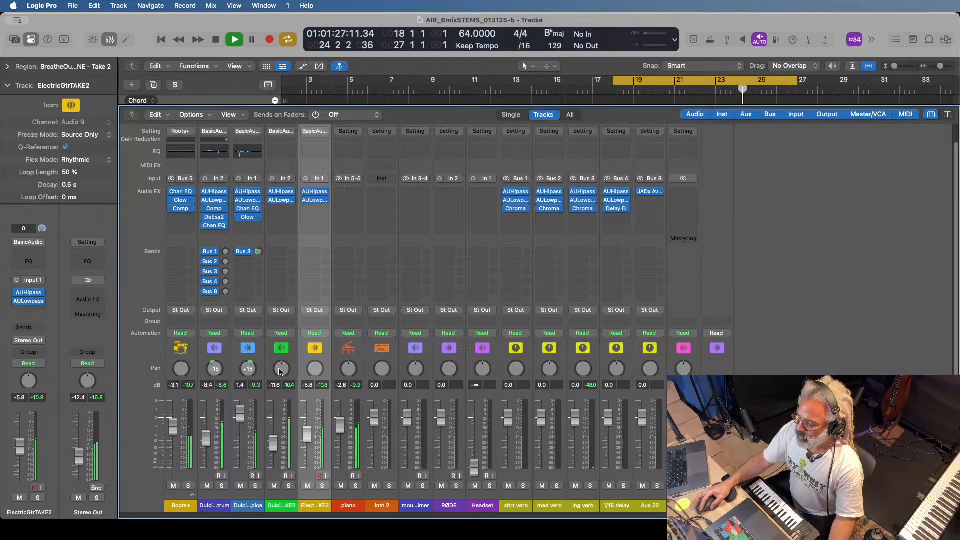
{"action": "mouse_move", "coordinate": [282, 369]}
{"action": "left_mouse_down"}
{"action": "mouse_move", "coordinate": [281, 356]}
{"action": "mouse_move", "coordinate": [282, 372]}
{"action": "left_mouse_up"}
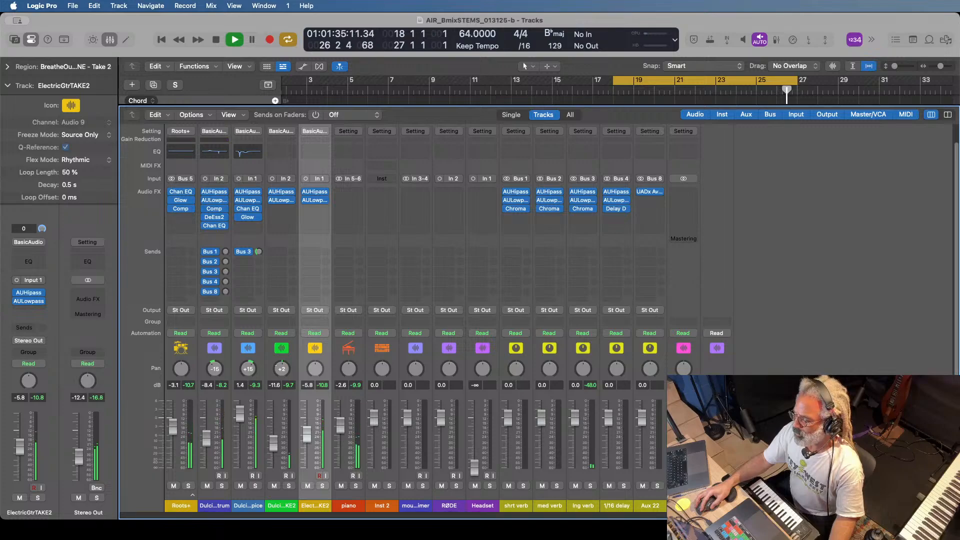
{"action": "left_click_drag", "start_coordinate": [281, 369], "coordinate": [282, 369]}
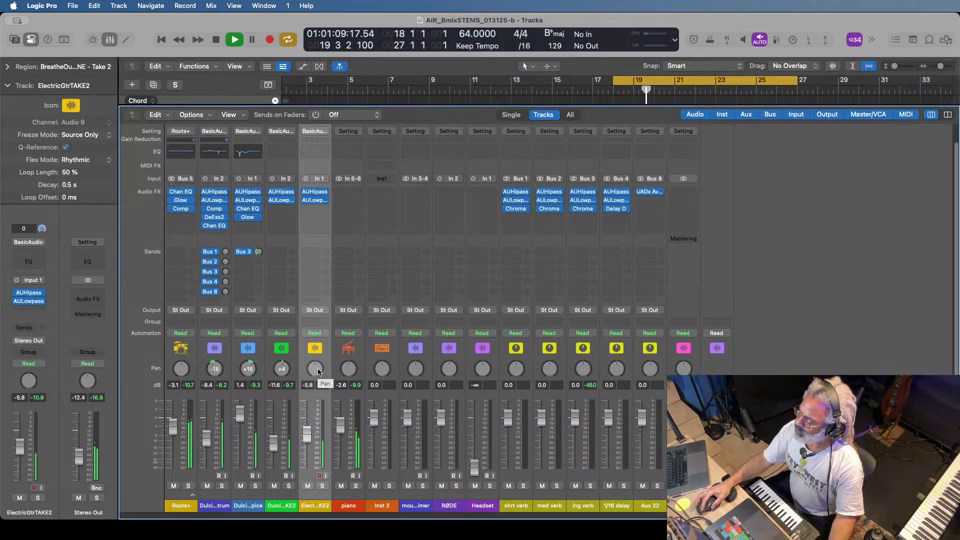
{"action": "left_click_drag", "start_coordinate": [318, 369], "coordinate": [318, 373]}
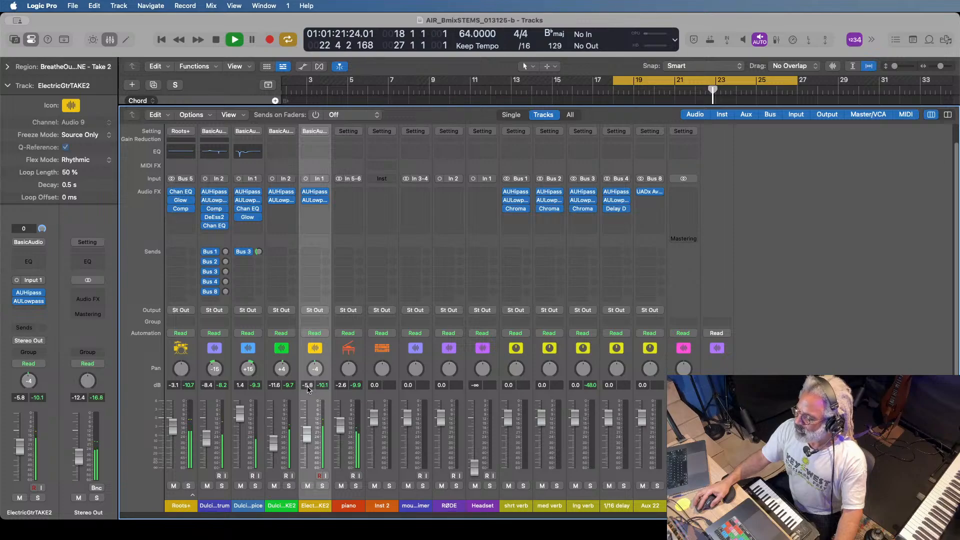
Listen to DulcimerSweepsTAKE2 soloed, add ElectricGtrTAKE2 to compare their panning, and unsolo both.
{"action": "left_click", "coordinate": [289, 486]}
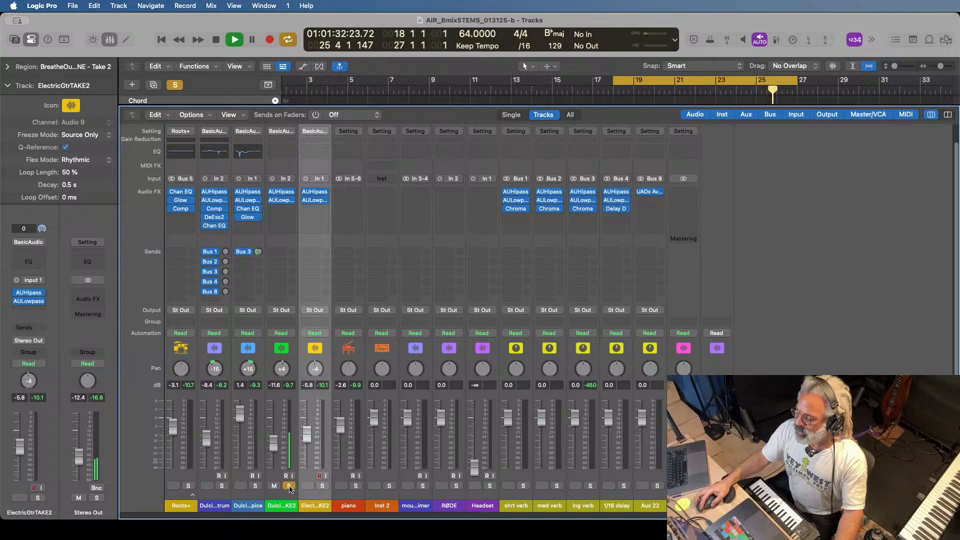
{"action": "left_click", "coordinate": [323, 486]}
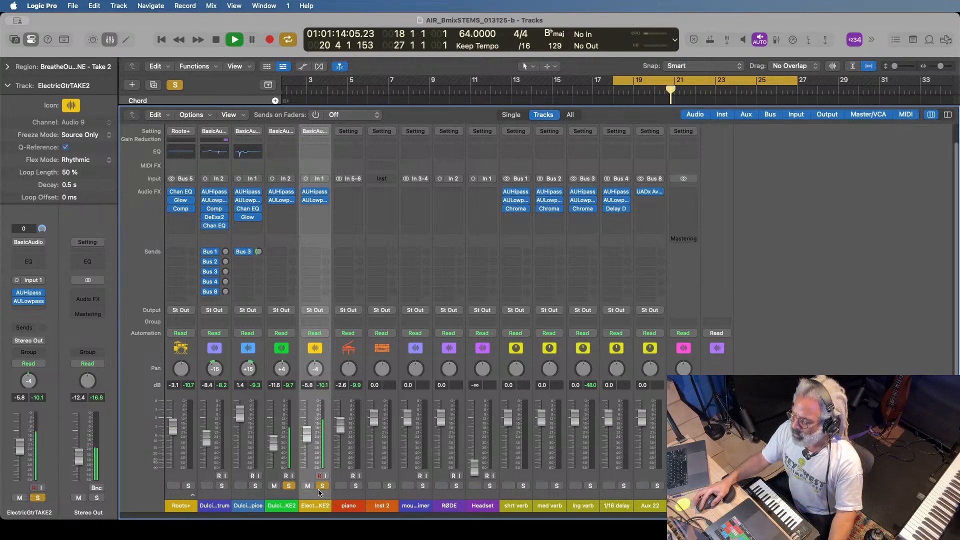
{"action": "left_click", "coordinate": [322, 486]}
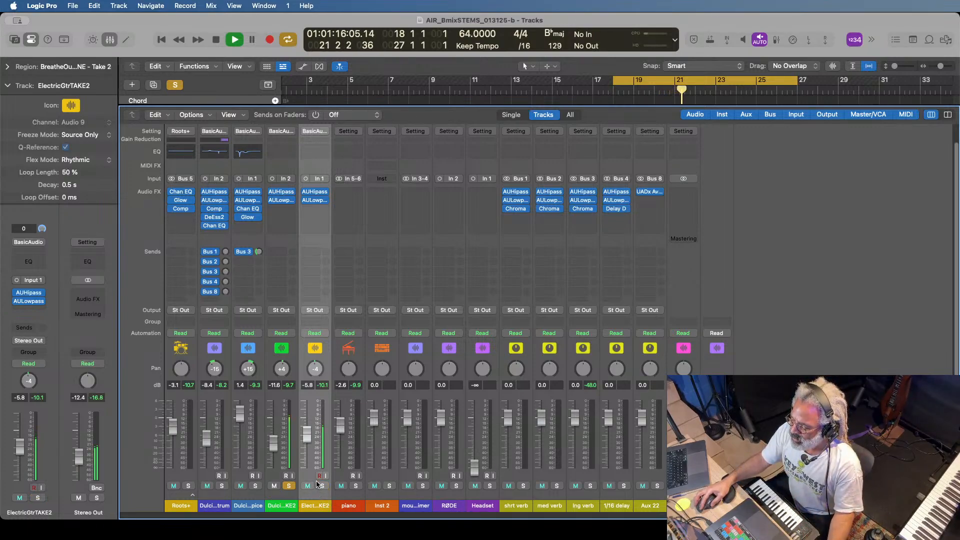
{"action": "left_click", "coordinate": [288, 486]}
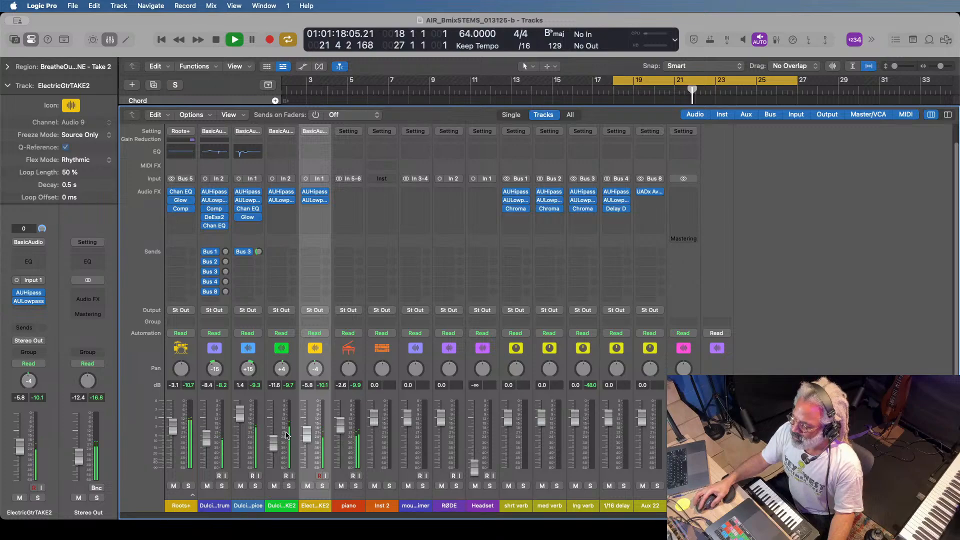
Solo DulcimerSpice and DulcimerStrum together to hear their stereo spread, and unsolo both.
{"action": "left_click", "coordinate": [255, 486]}
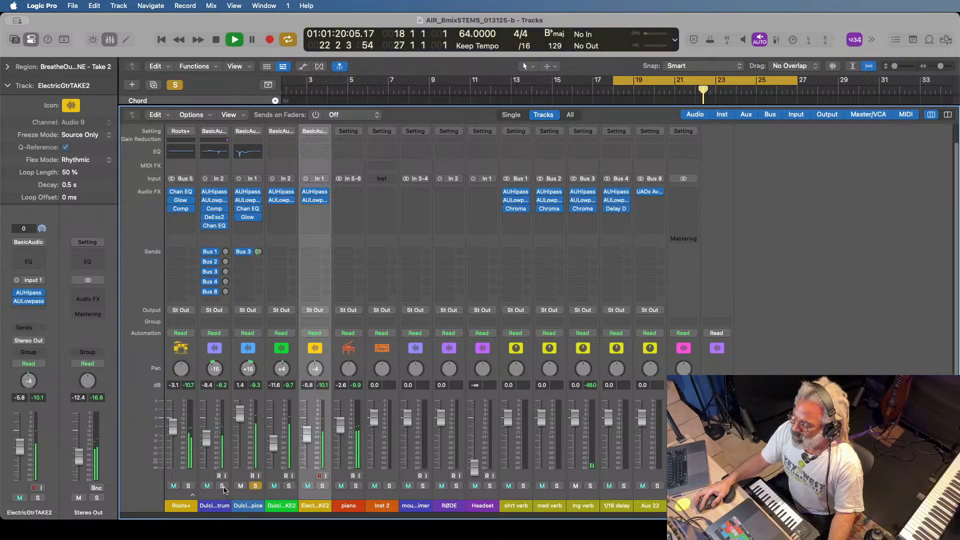
{"action": "left_click", "coordinate": [222, 486]}
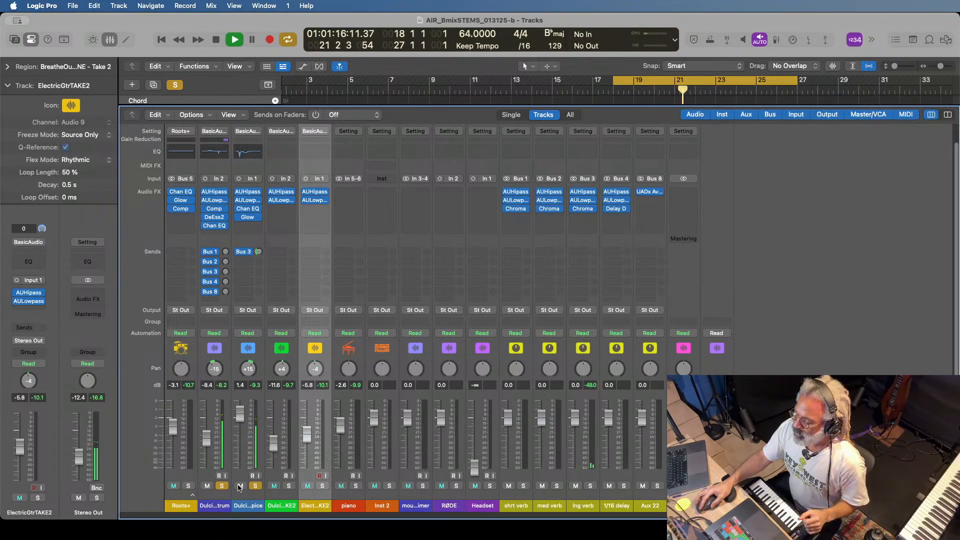
{"action": "left_click", "coordinate": [255, 485]}
{"action": "left_click", "coordinate": [221, 486]}
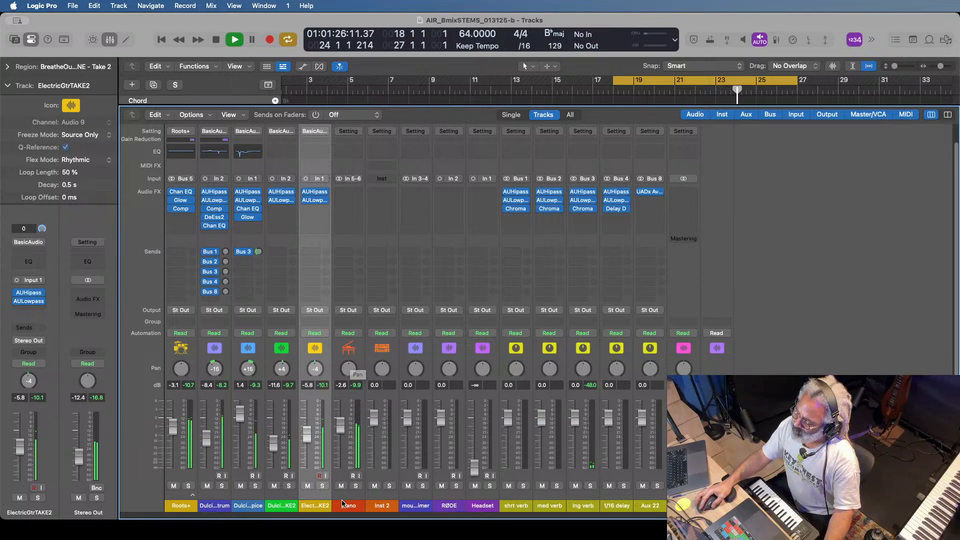
Listen to the piano soloed, unsolo it, and turn off cycle playback.
{"action": "left_click", "coordinate": [356, 486]}
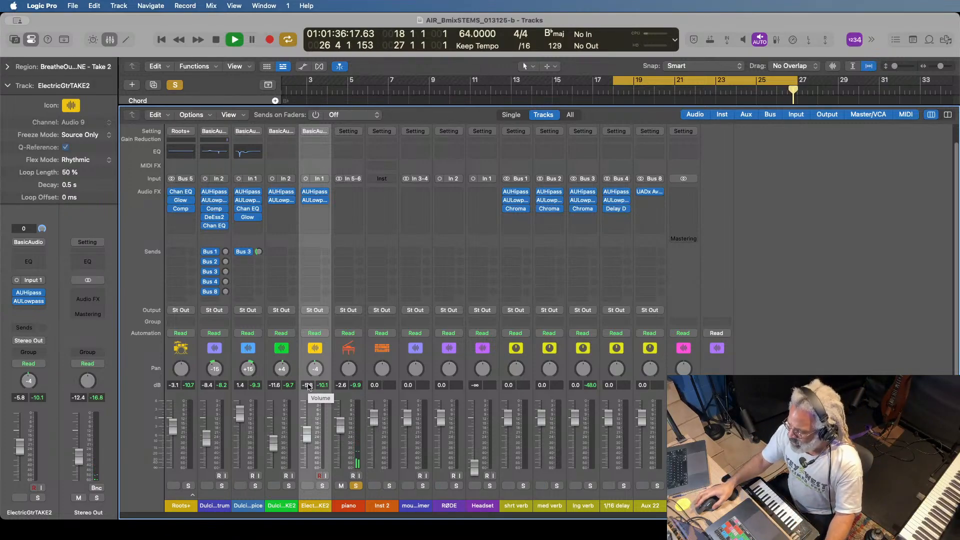
{"action": "left_click", "coordinate": [356, 487]}
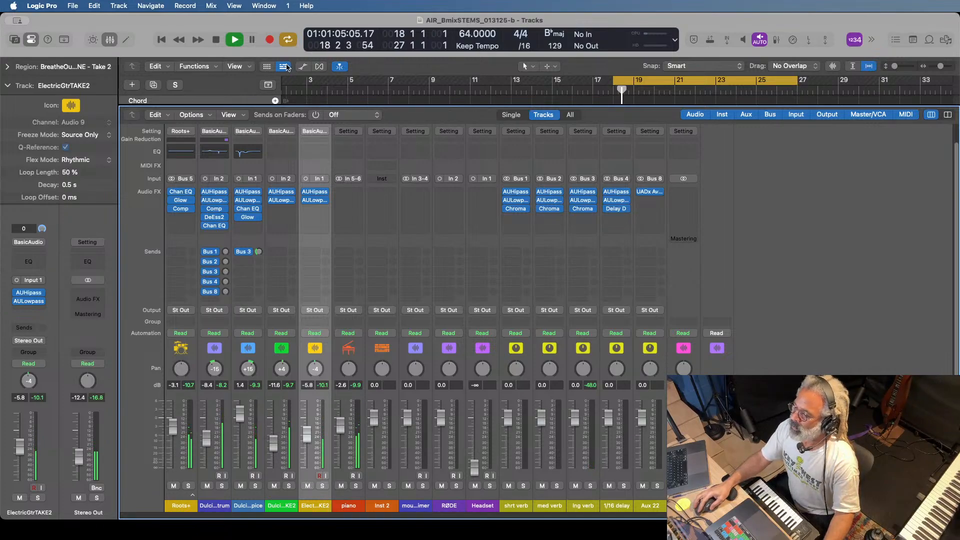
{"action": "left_click", "coordinate": [288, 39]}
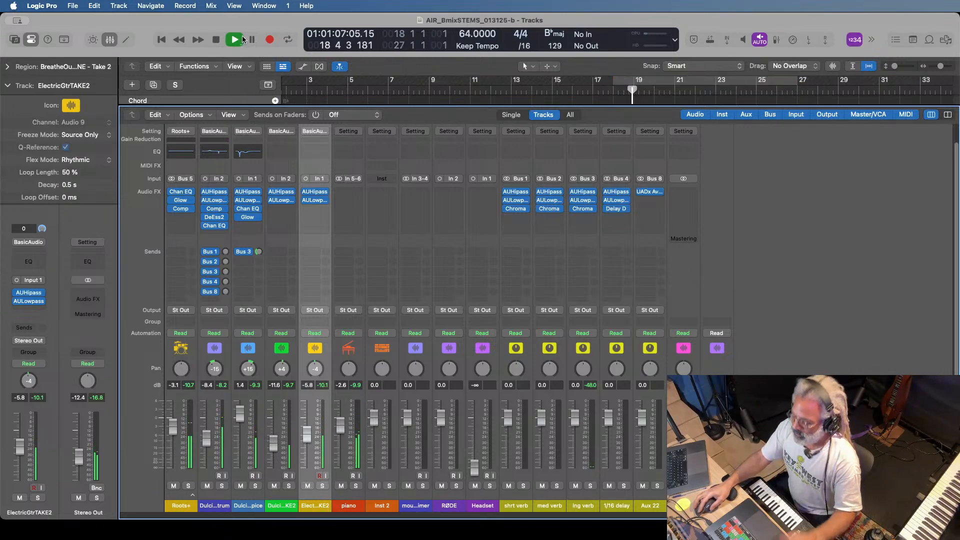
Stop playback, return the playhead to the song start, and bypass the ChromaGlow effect on DulcimerSpice.
{"action": "key", "text": "space"}
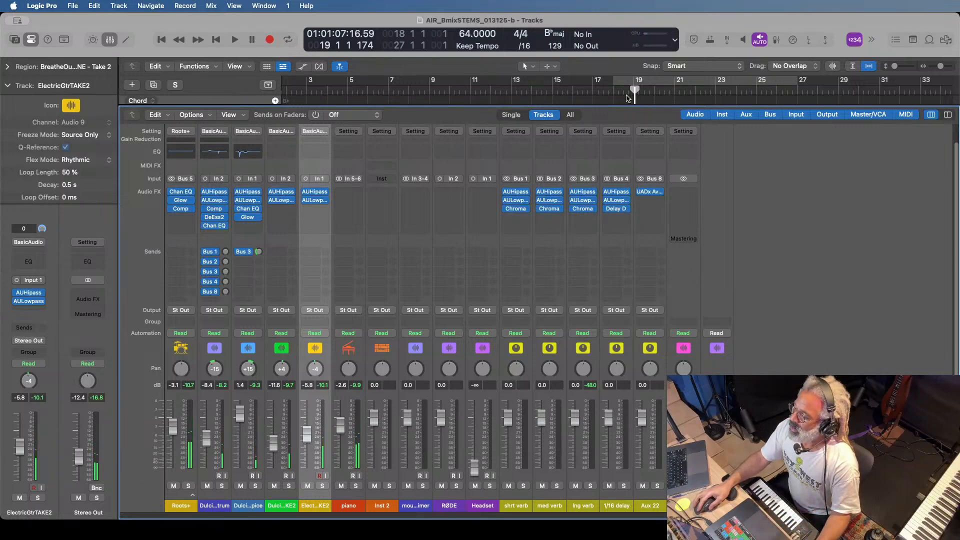
{"action": "key", "text": "Return"}
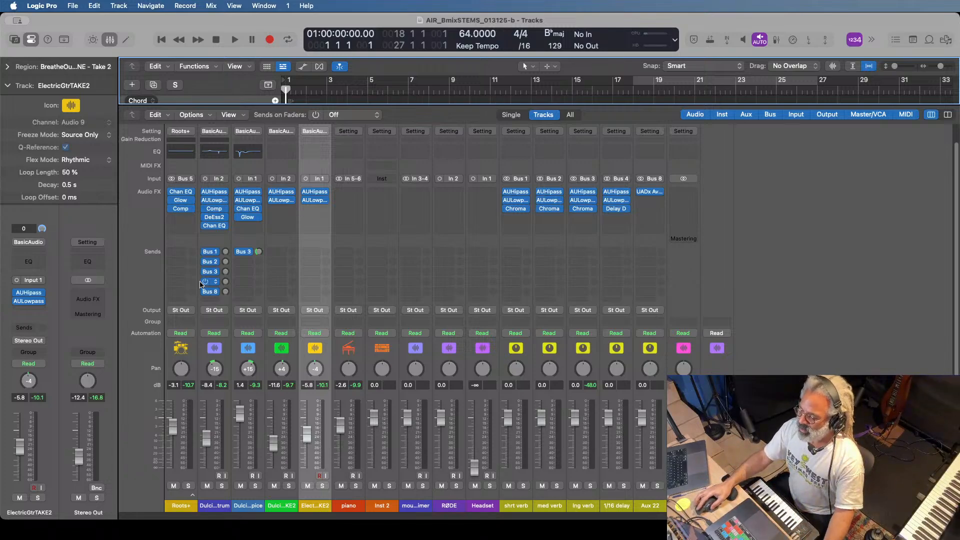
{"action": "mouse_move", "coordinate": [185, 210]}
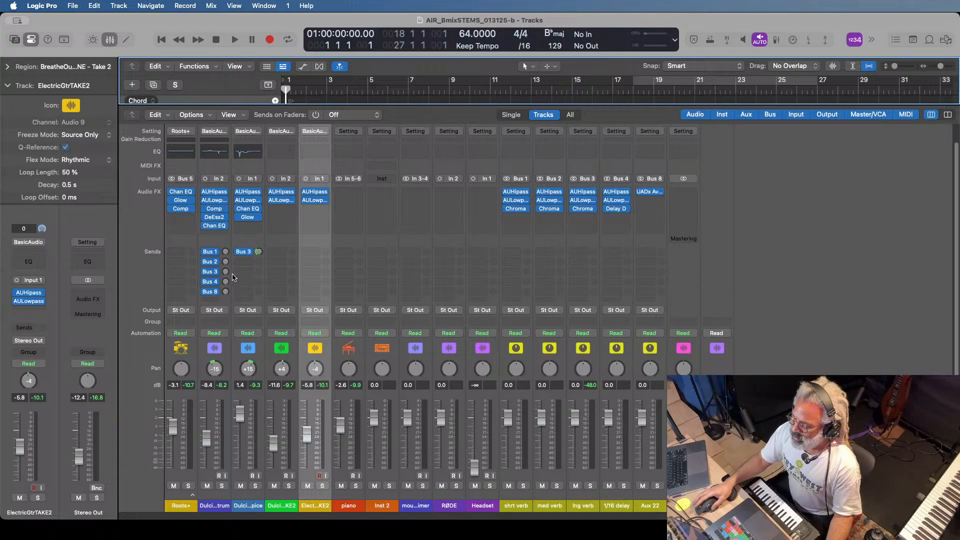
{"action": "mouse_move", "coordinate": [245, 250]}
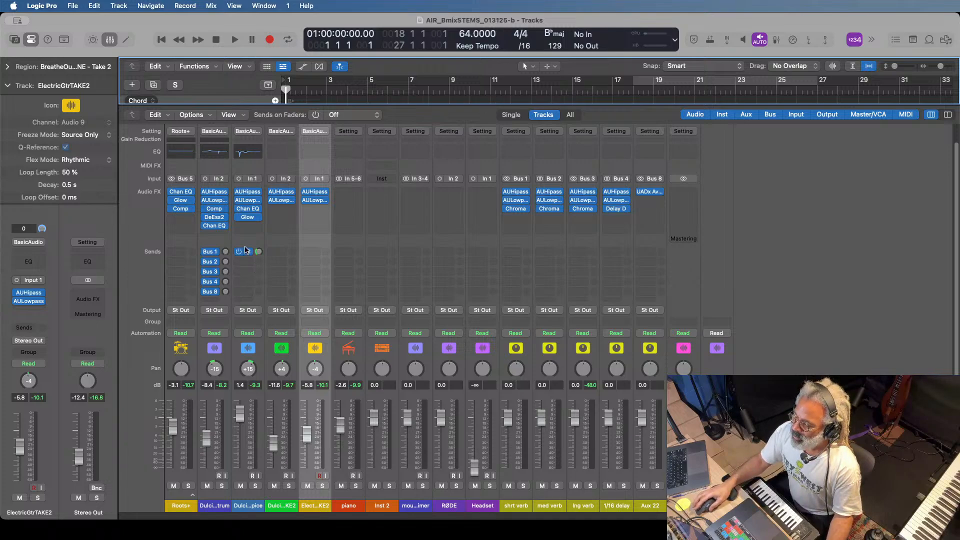
{"action": "left_click", "coordinate": [250, 219]}
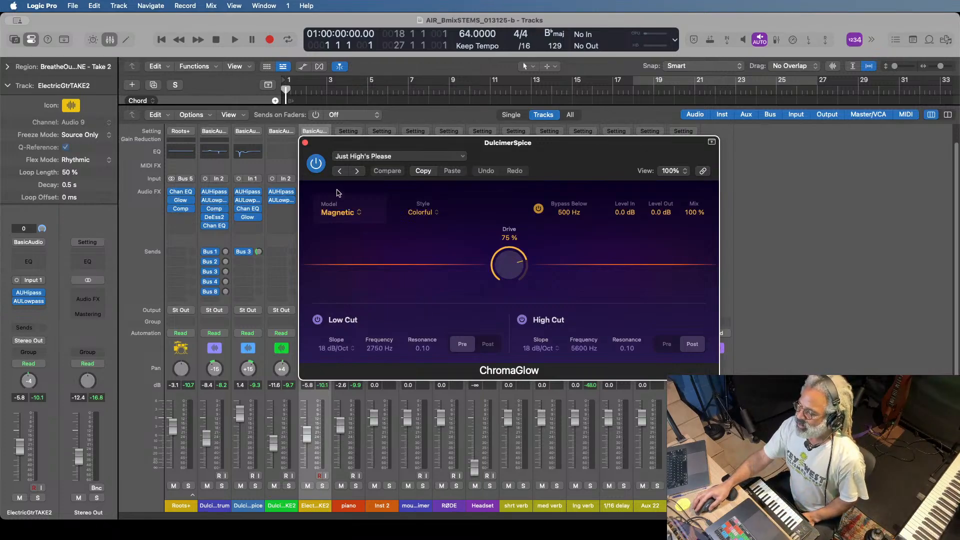
{"action": "left_click_drag", "start_coordinate": [311, 146], "coordinate": [426, 113]}
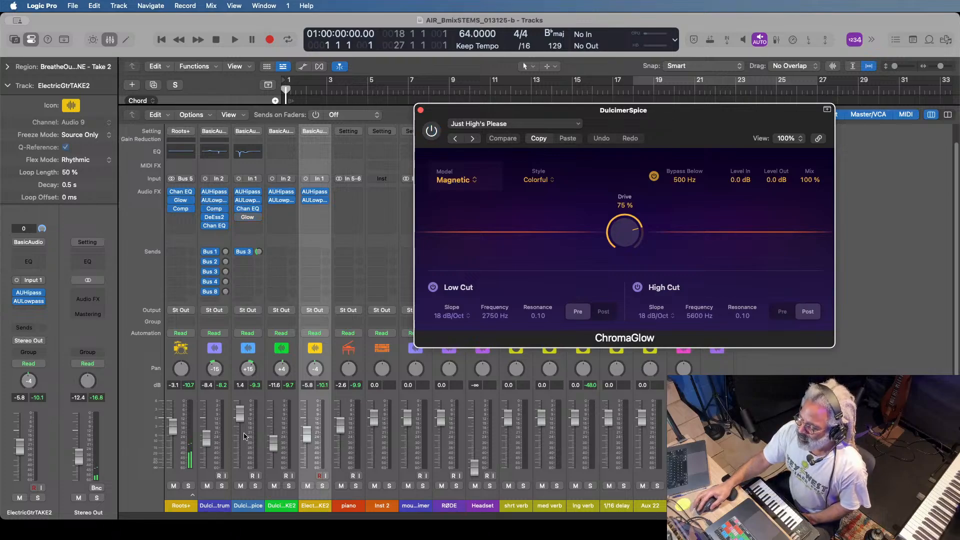
Solo DulcimerSpice and bypass its AUHipass, AULowpass and Channel EQ effects and its Bus 3 send.
{"action": "left_click", "coordinate": [255, 487]}
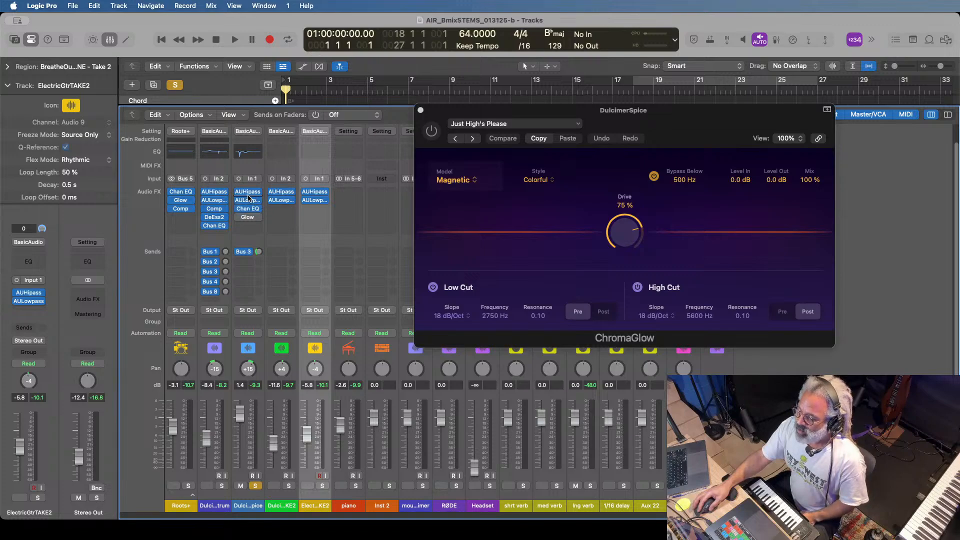
{"action": "left_click", "coordinate": [237, 192]}
{"action": "left_click", "coordinate": [237, 200]}
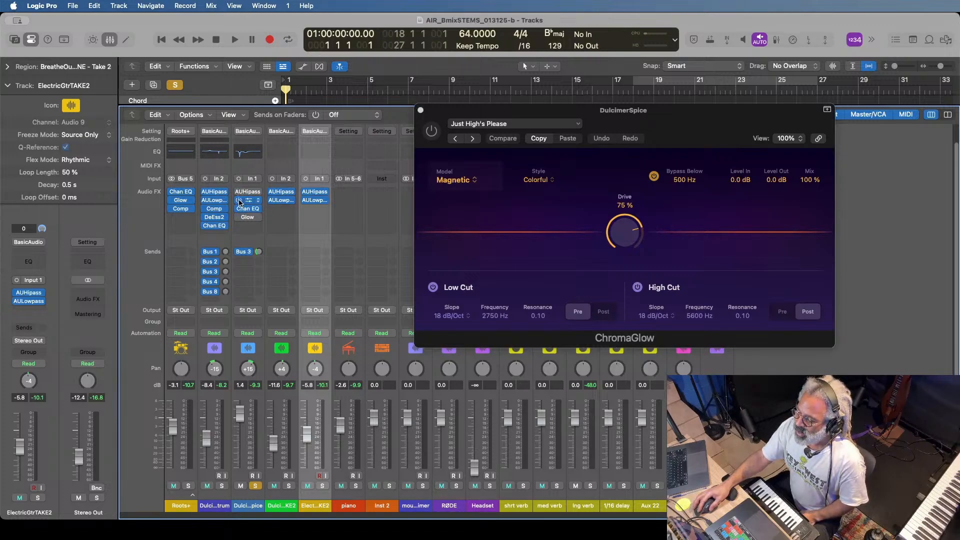
{"action": "left_click", "coordinate": [238, 214]}
{"action": "left_click", "coordinate": [241, 212]}
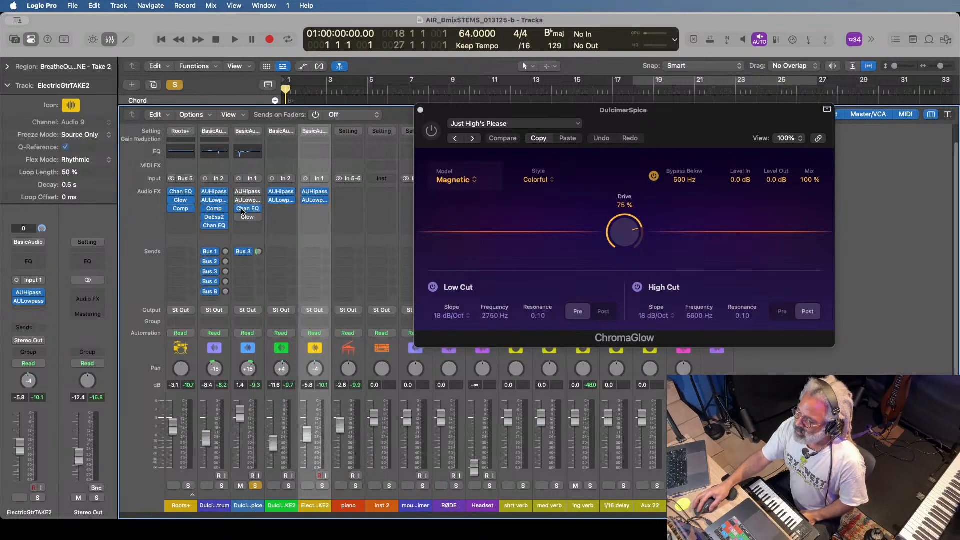
{"action": "left_click", "coordinate": [239, 209]}
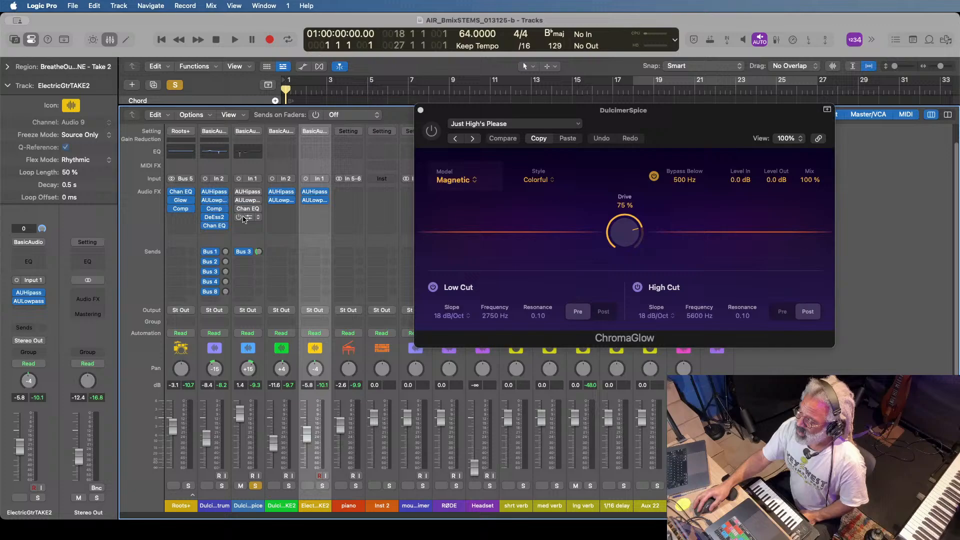
{"action": "left_click", "coordinate": [239, 252]}
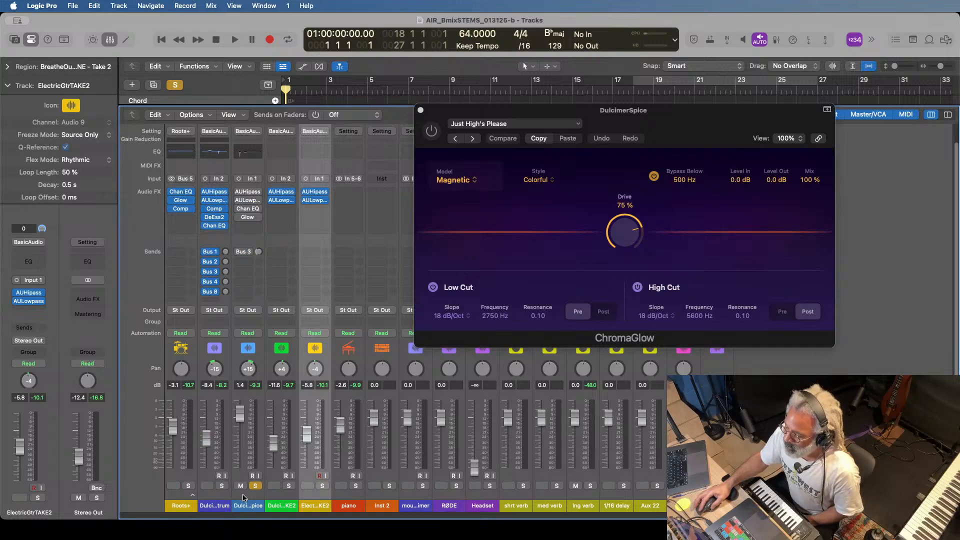
Play the soloed DulcimerSpice without processing from around bar 5 and review its bypassed Channel EQ curve.
{"action": "left_click", "coordinate": [379, 89]}
{"action": "left_click", "coordinate": [234, 39]}
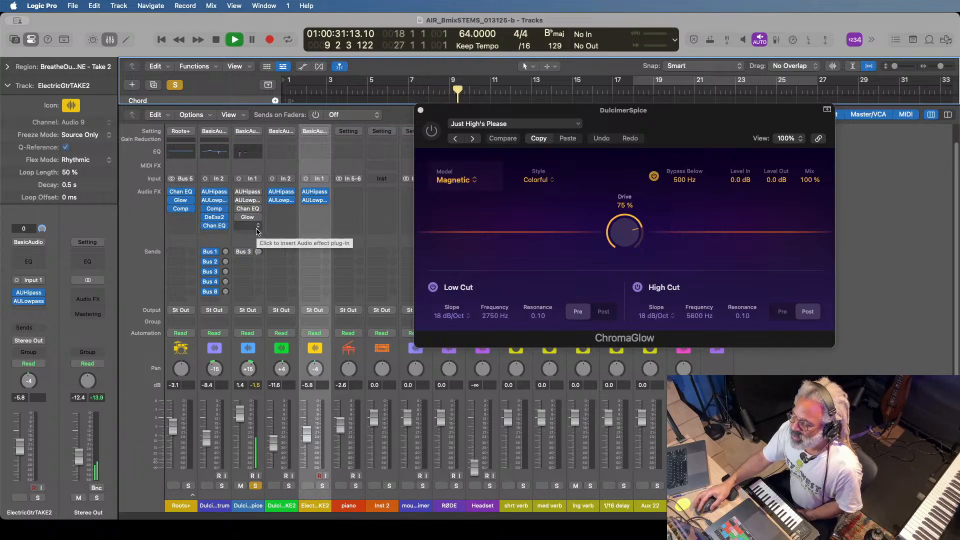
{"action": "left_click", "coordinate": [247, 151]}
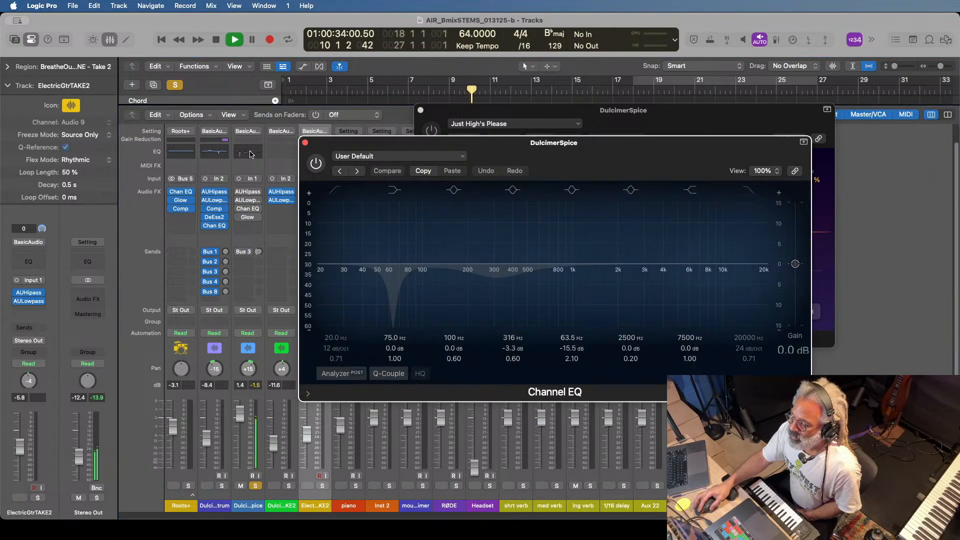
{"action": "left_click", "coordinate": [305, 142]}
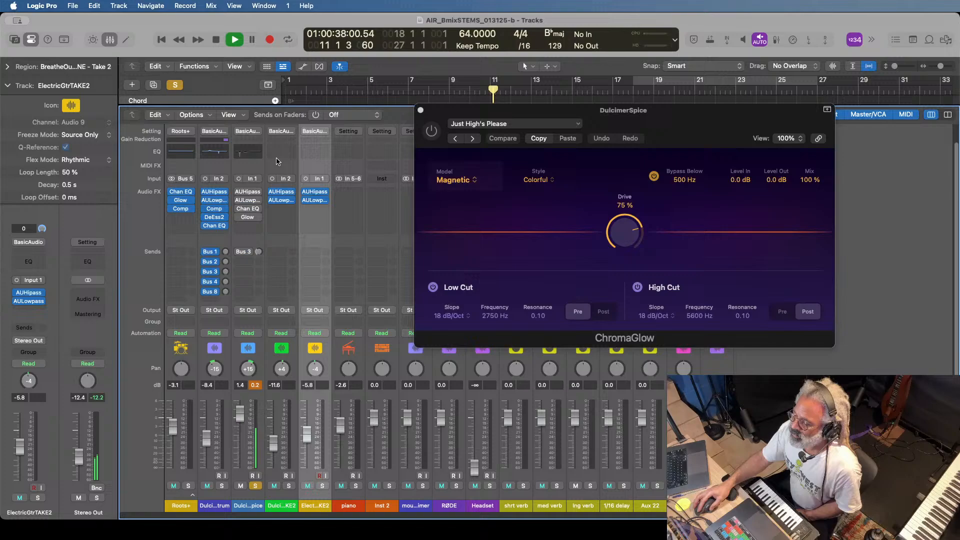
Insert a fresh mono Channel EQ below ChromaGlow on DulcimerSpice and enlarge its window to 121% to watch the frequency analyzer.
{"action": "left_click", "coordinate": [259, 228]}
{"action": "mouse_move", "coordinate": [324, 270]}
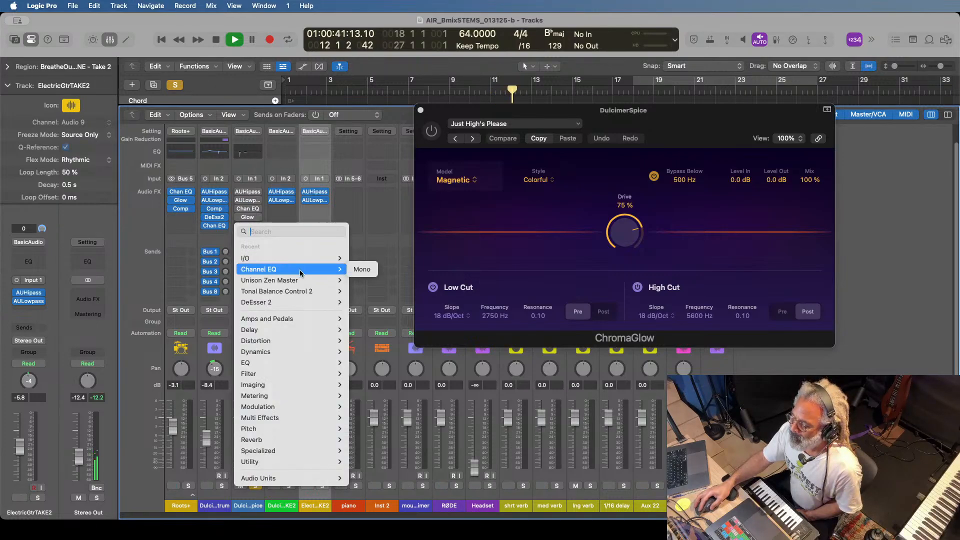
{"action": "left_click", "coordinate": [361, 270]}
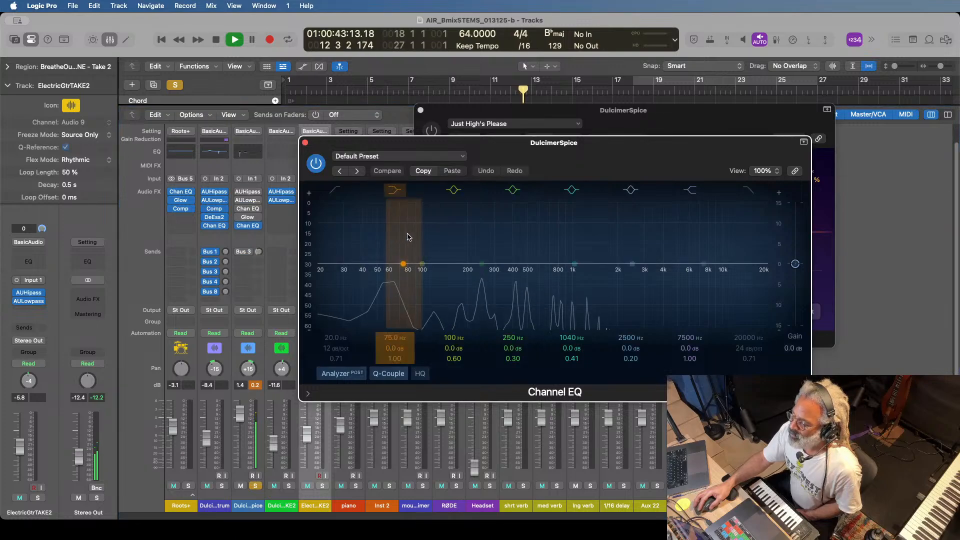
{"action": "left_click_drag", "start_coordinate": [575, 156], "coordinate": [530, 103]}
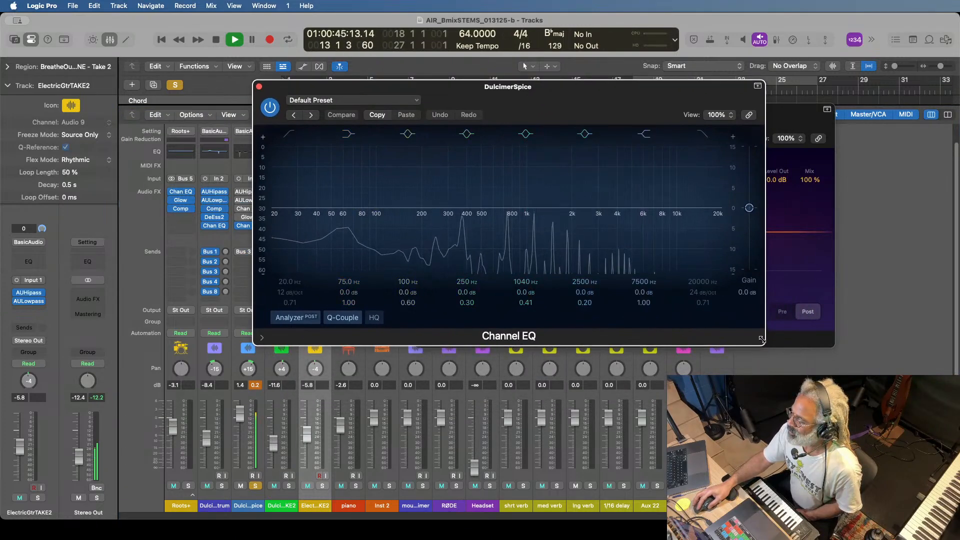
{"action": "left_click_drag", "start_coordinate": [764, 343], "coordinate": [873, 390]}
{"action": "left_click_drag", "start_coordinate": [355, 92], "coordinate": [359, 79]}
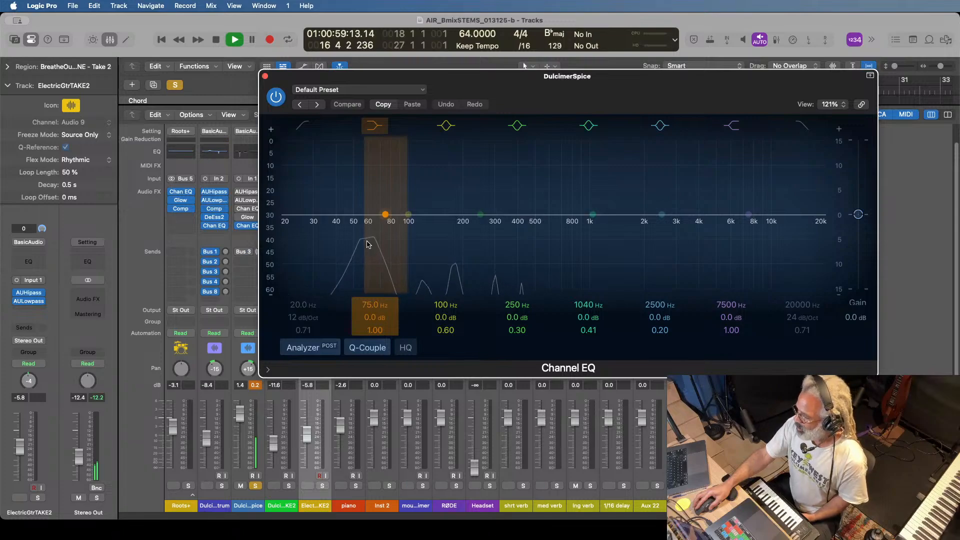
In the new Channel EQ, set the 75 Hz band's Q to 1.10 and move the 250 Hz band to 208 Hz at -0.8 dB.
{"action": "scroll", "coordinate": [367, 250], "scroll_direction": "up", "scroll_amount": 1}
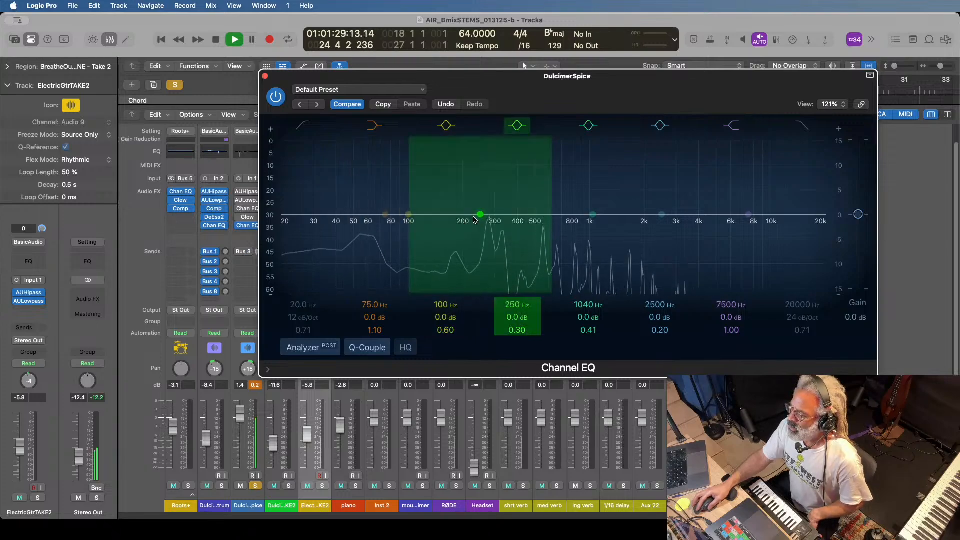
{"action": "left_click_drag", "start_coordinate": [479, 215], "coordinate": [464, 220]}
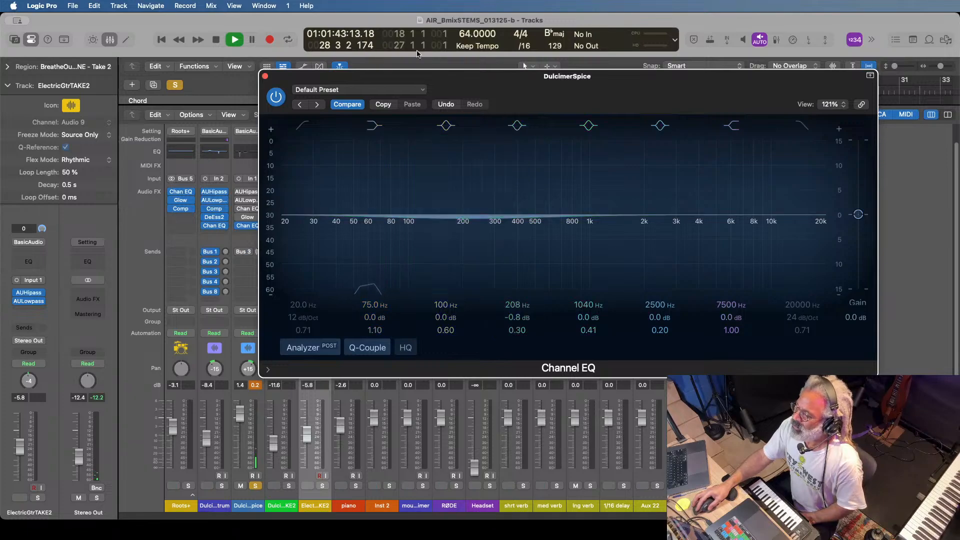
{"action": "left_click_drag", "start_coordinate": [449, 76], "coordinate": [431, 144]}
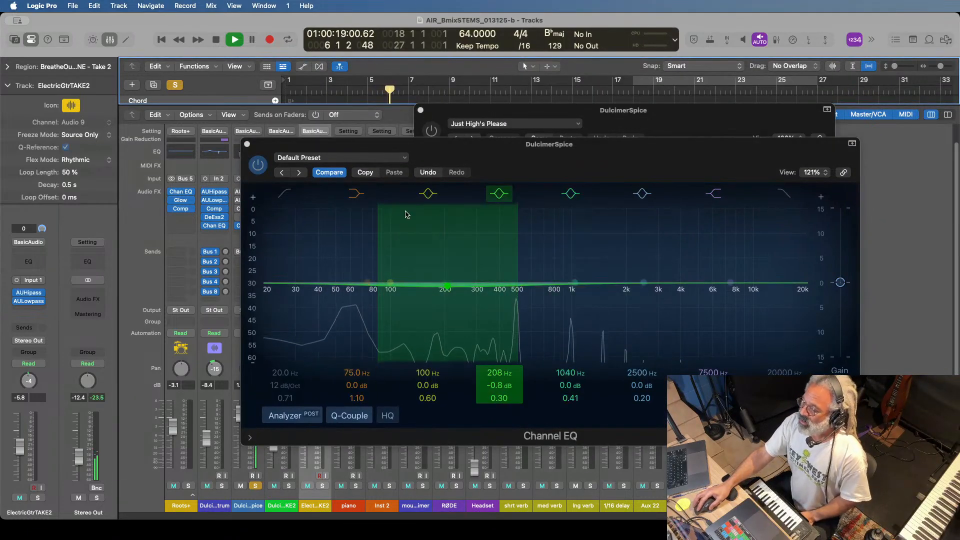
{"action": "left_click", "coordinate": [443, 289]}
Close both plug-in windows and remove the newly inserted Channel EQ from DulcimerSpice.
{"action": "left_click", "coordinate": [247, 144]}
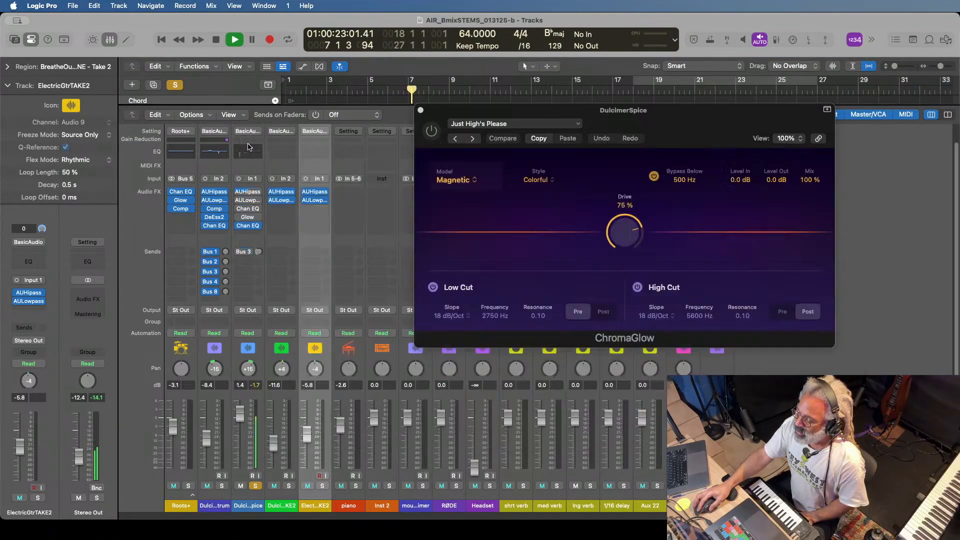
{"action": "left_click", "coordinate": [421, 111]}
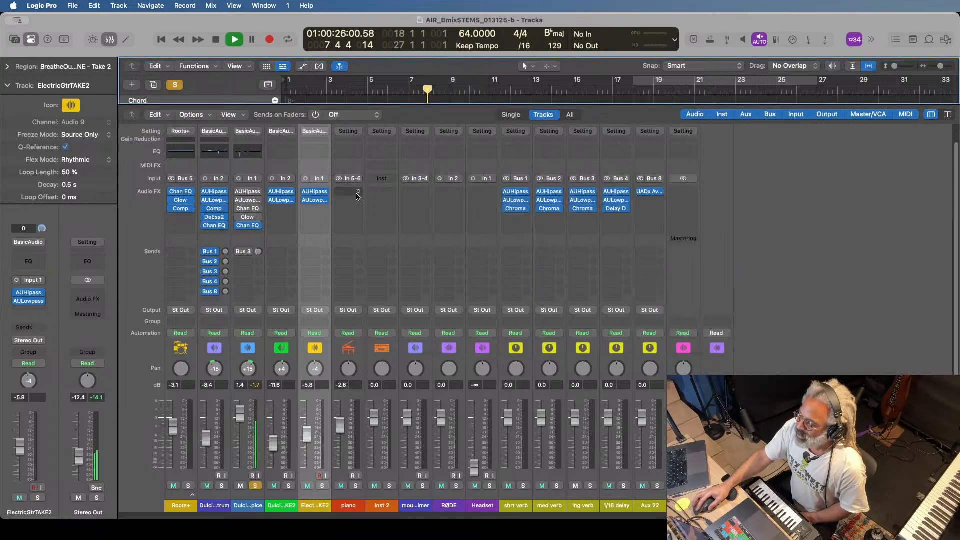
{"action": "left_click", "coordinate": [259, 226]}
{"action": "left_click", "coordinate": [282, 259]}
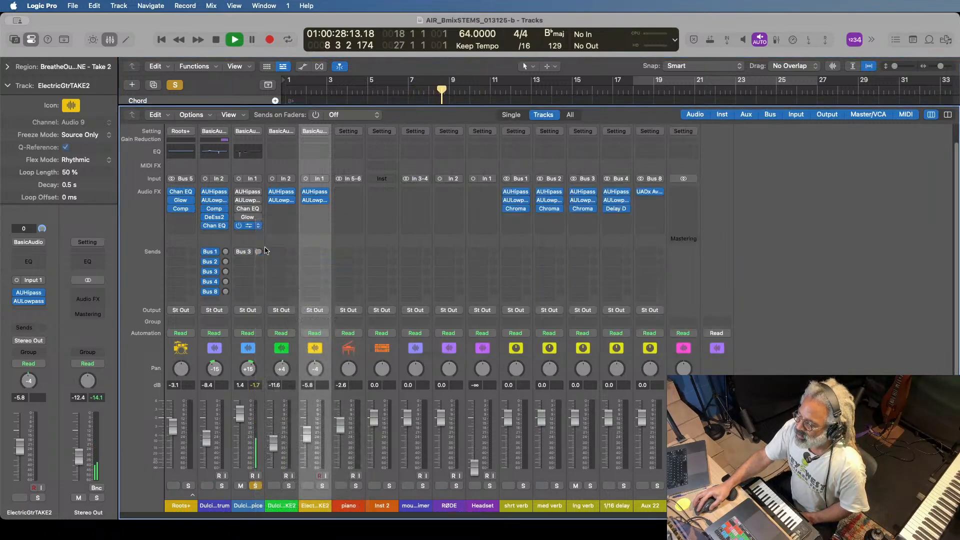
Open and re-enable the AUHipass and AULowpass filters on DulcimerSpice.
{"action": "left_click", "coordinate": [242, 194]}
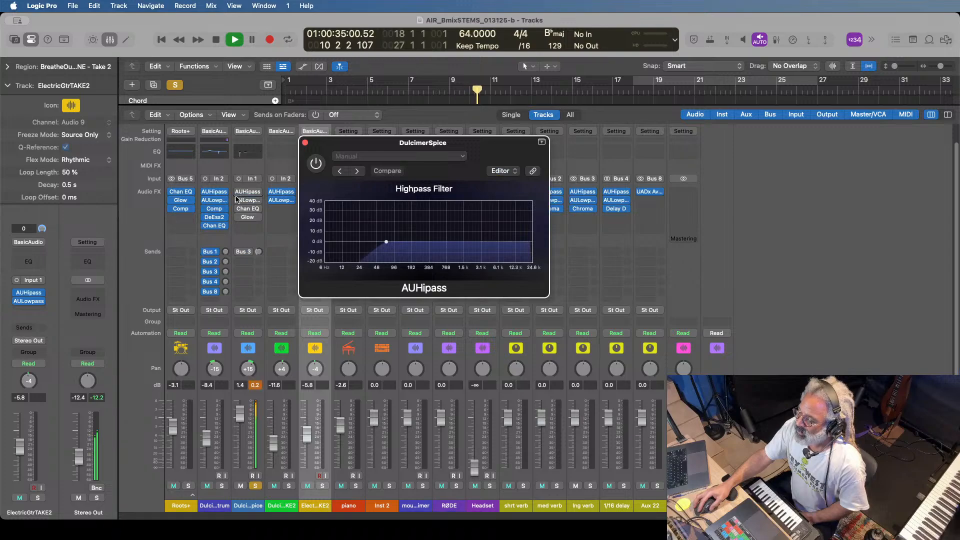
{"action": "left_click", "coordinate": [238, 192]}
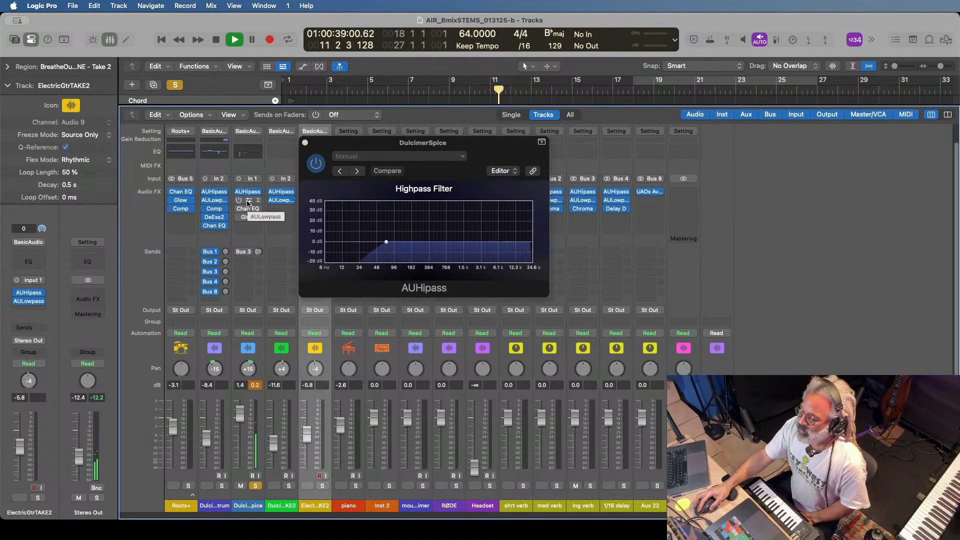
{"action": "left_click", "coordinate": [247, 201]}
{"action": "left_click", "coordinate": [238, 203]}
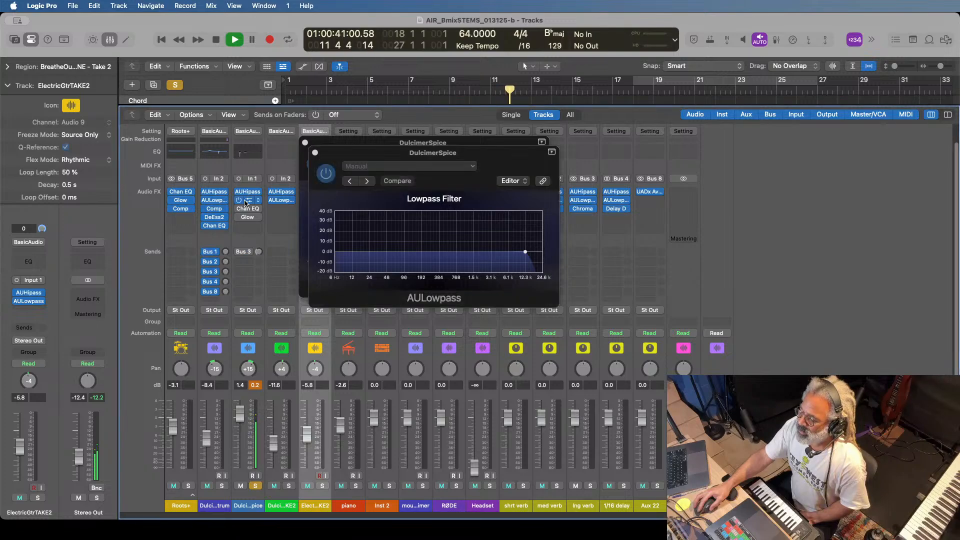
Compare DulcimerSpice with its original Channel EQ on and bypassed, leave the EQ enabled, and close the open plug-in windows.
{"action": "left_click", "coordinate": [248, 210]}
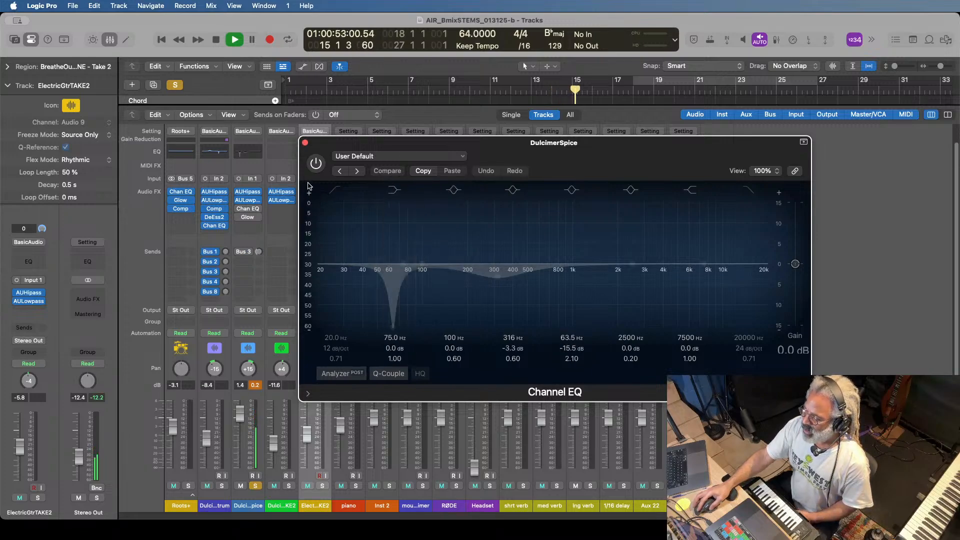
{"action": "left_click", "coordinate": [315, 164]}
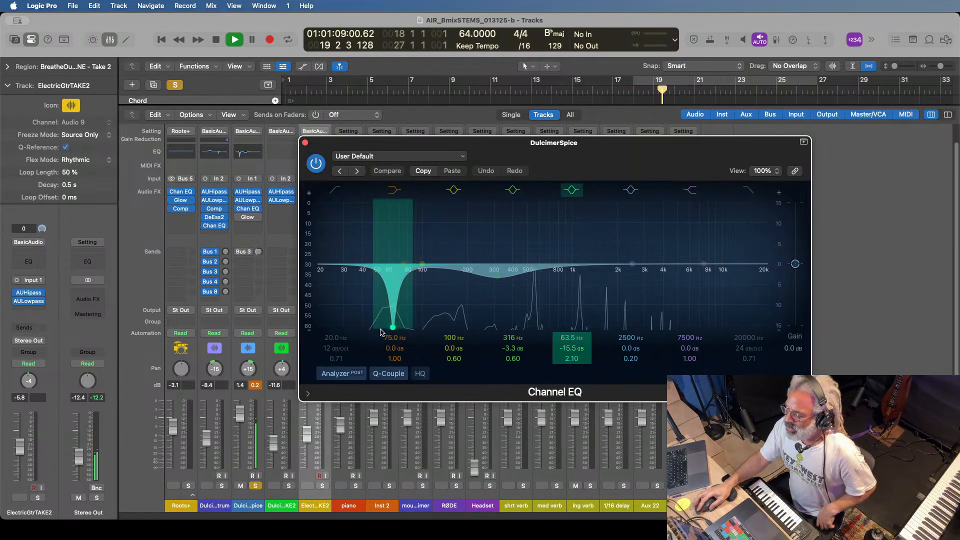
{"action": "left_click", "coordinate": [316, 164]}
{"action": "left_click", "coordinate": [316, 164]}
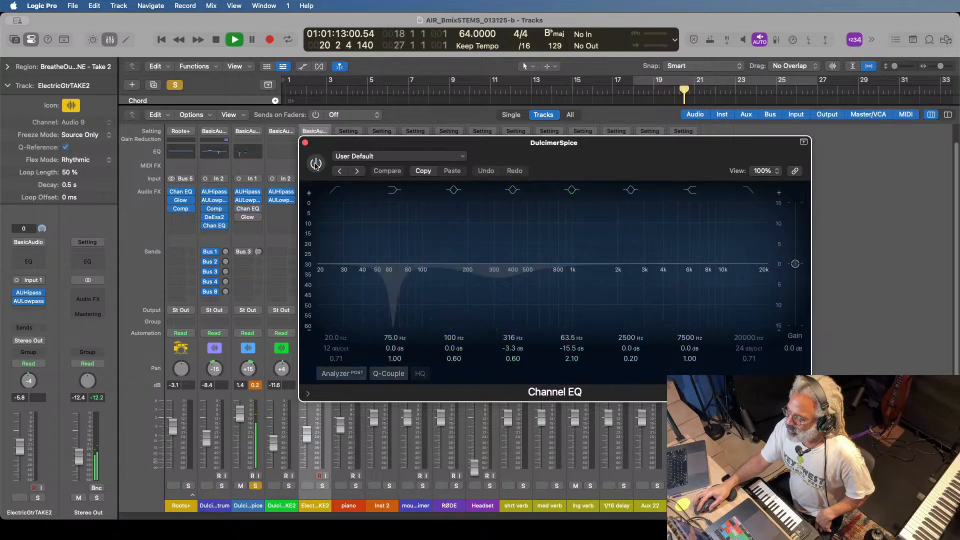
{"action": "left_click", "coordinate": [316, 165]}
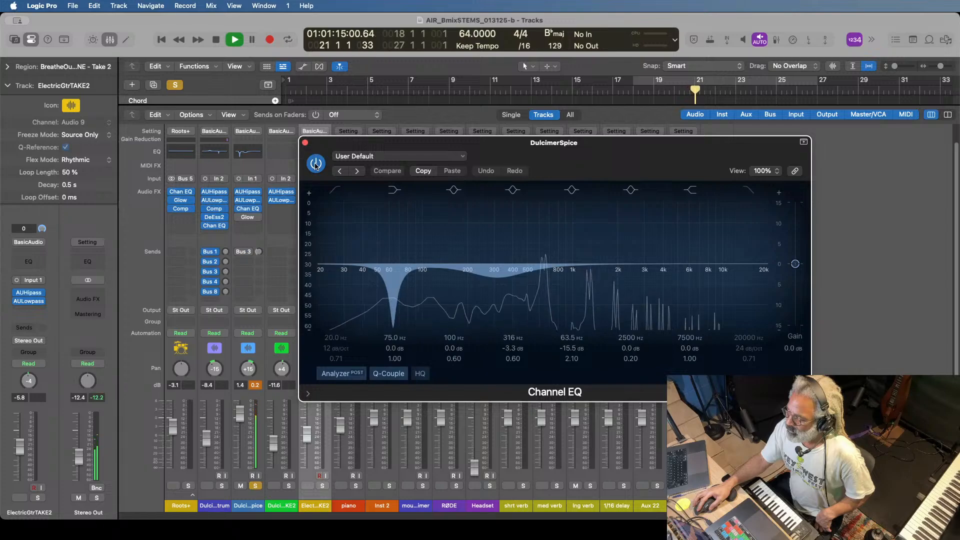
{"action": "left_click", "coordinate": [316, 164]}
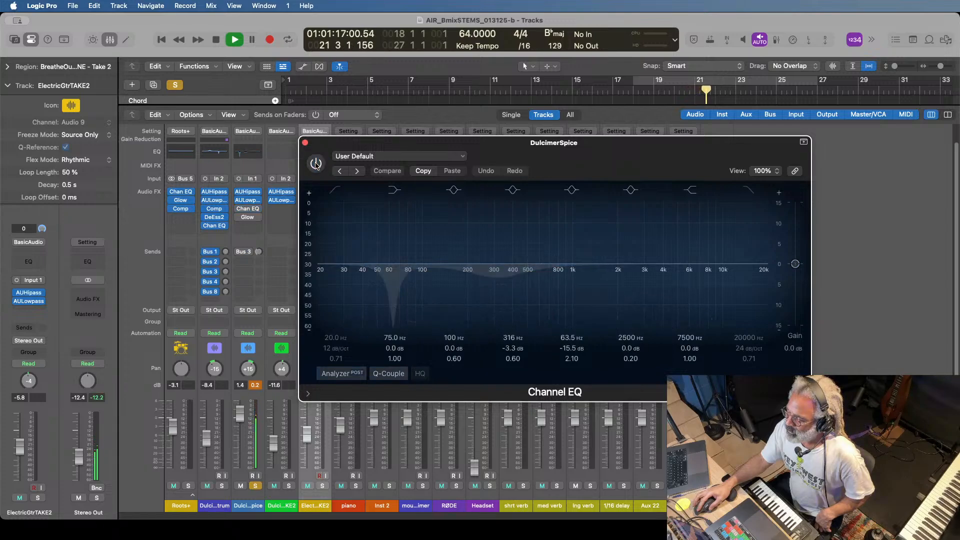
{"action": "left_click", "coordinate": [316, 164]}
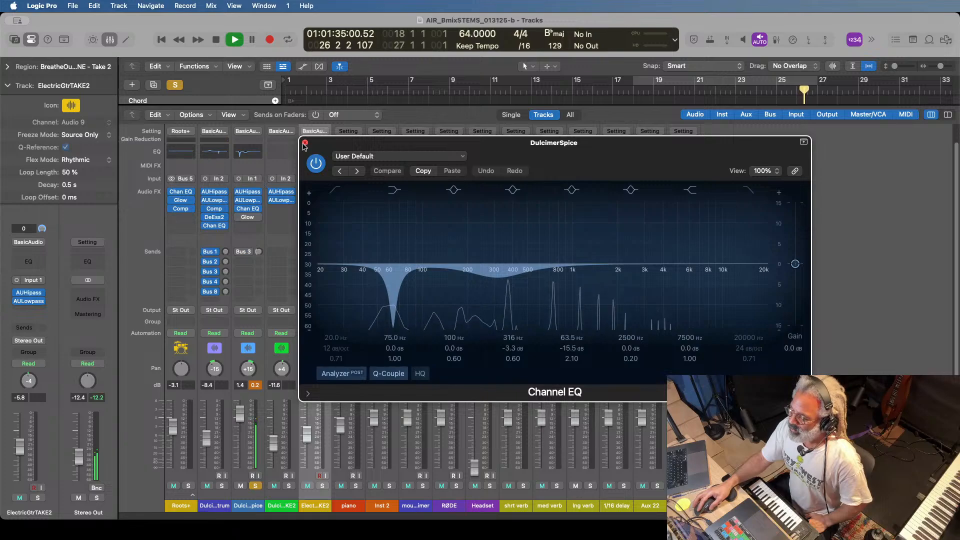
{"action": "left_click", "coordinate": [247, 200]}
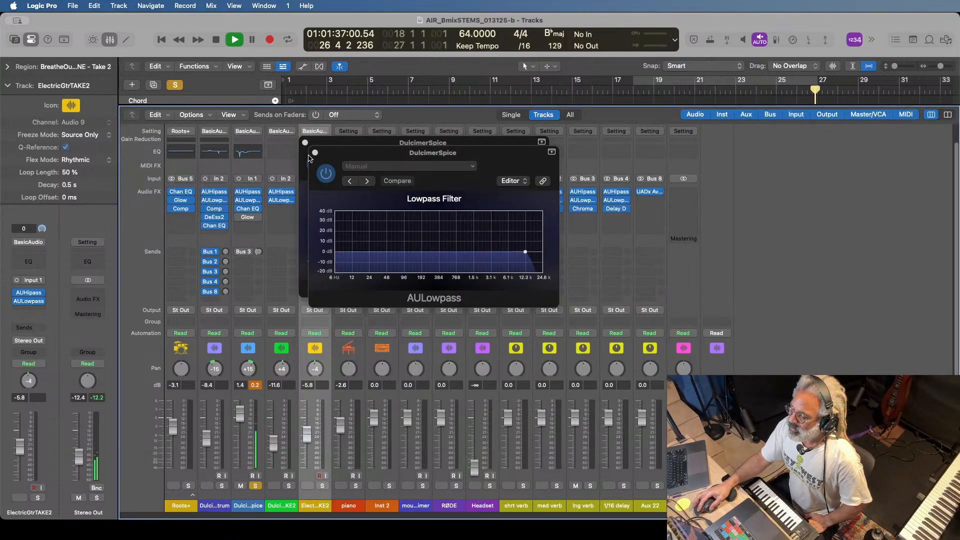
{"action": "left_click", "coordinate": [314, 153]}
{"action": "left_click", "coordinate": [304, 142]}
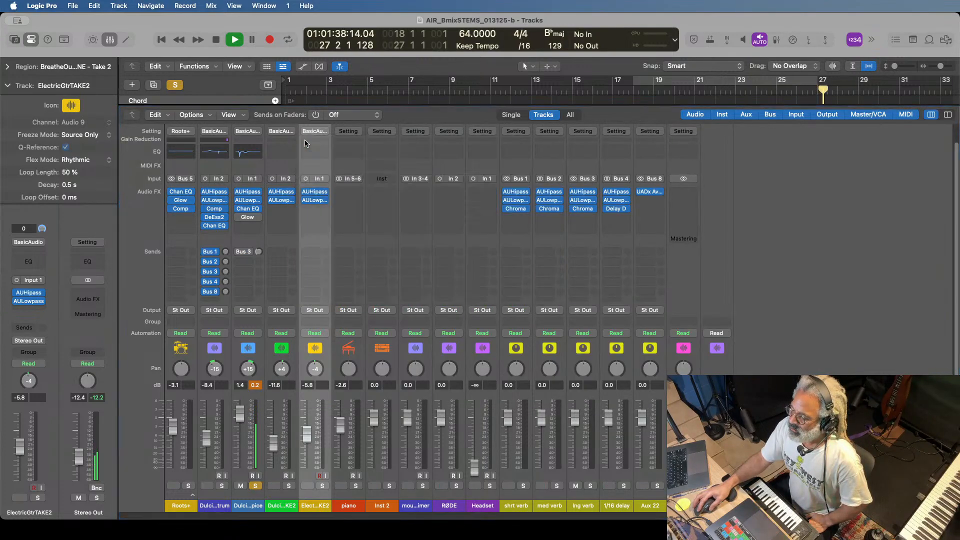
Enable ChromaGlow on DulcimerSpice and audition its presets from Mid Ranger through Super Clean during playback.
{"action": "left_click", "coordinate": [239, 218]}
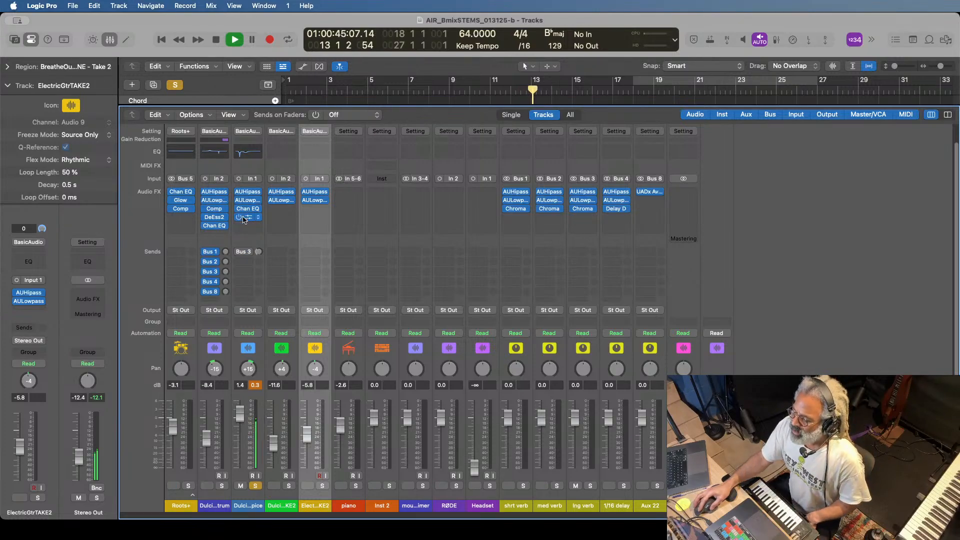
{"action": "left_click", "coordinate": [245, 217]}
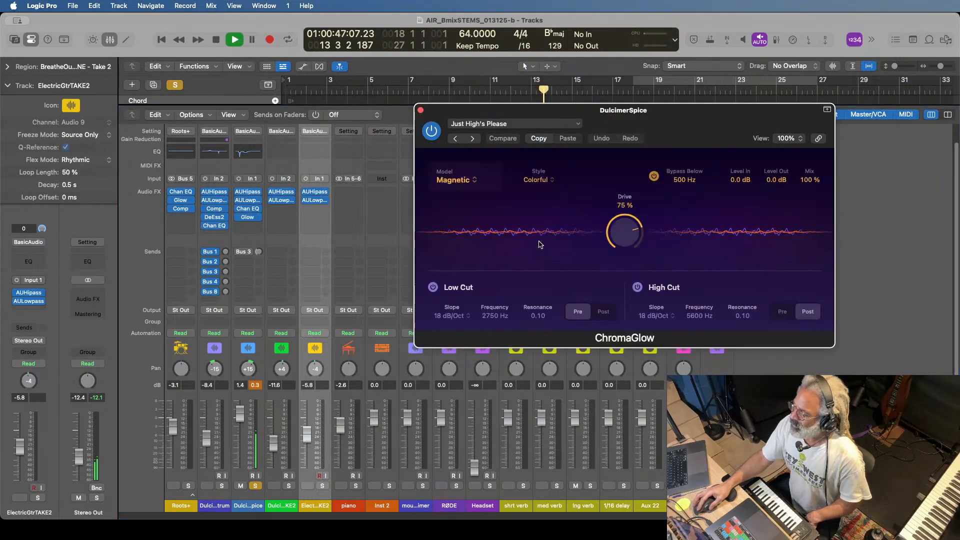
{"action": "left_click", "coordinate": [472, 140]}
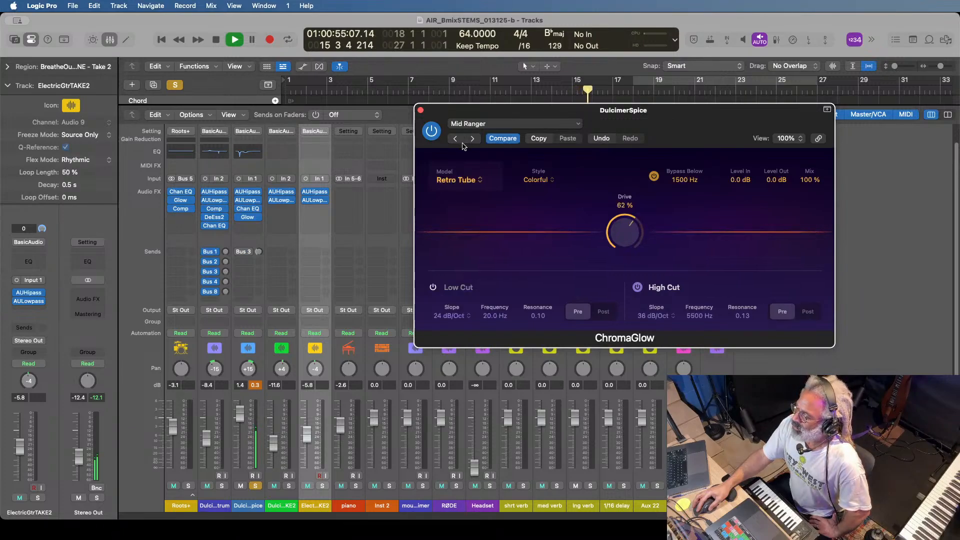
{"action": "left_click", "coordinate": [472, 140]}
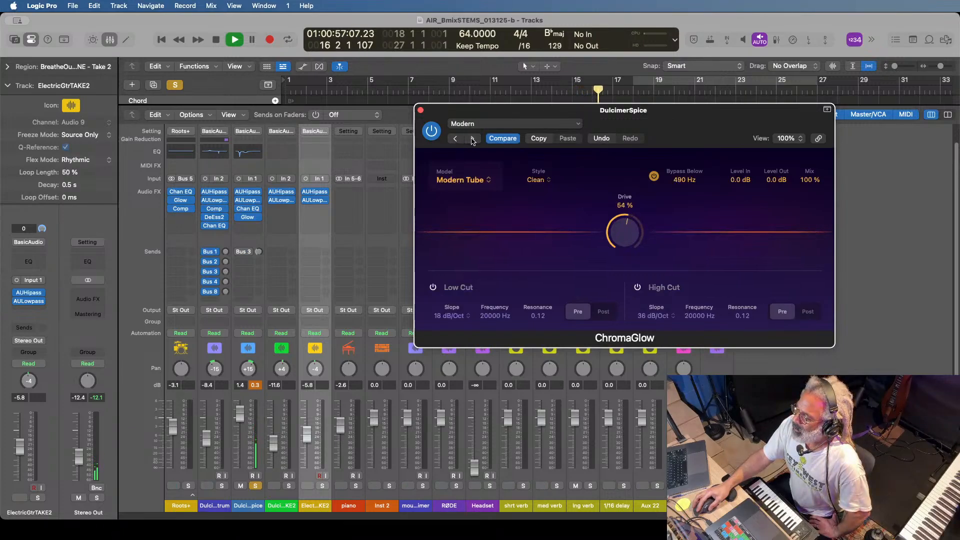
{"action": "left_click", "coordinate": [473, 140]}
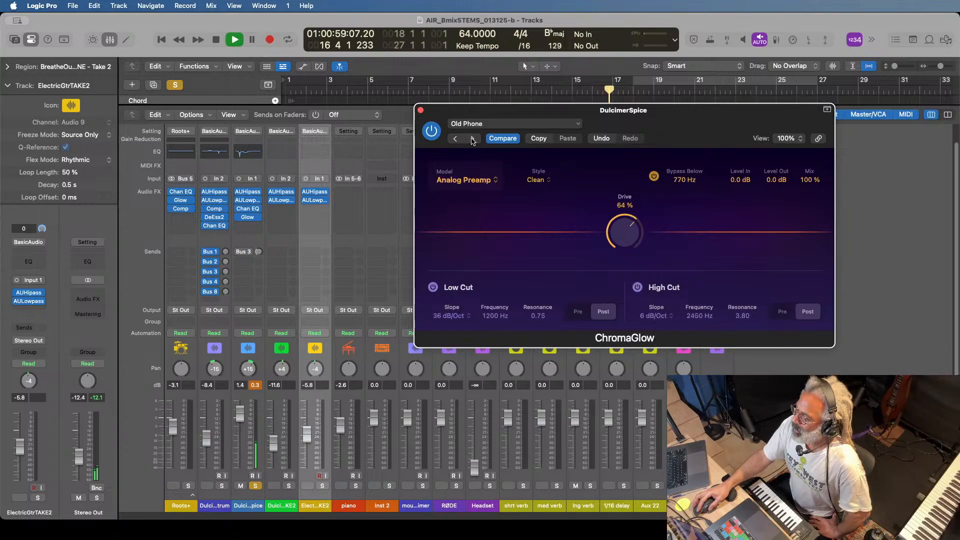
{"action": "left_click", "coordinate": [472, 139]}
{"action": "left_click", "coordinate": [472, 140]}
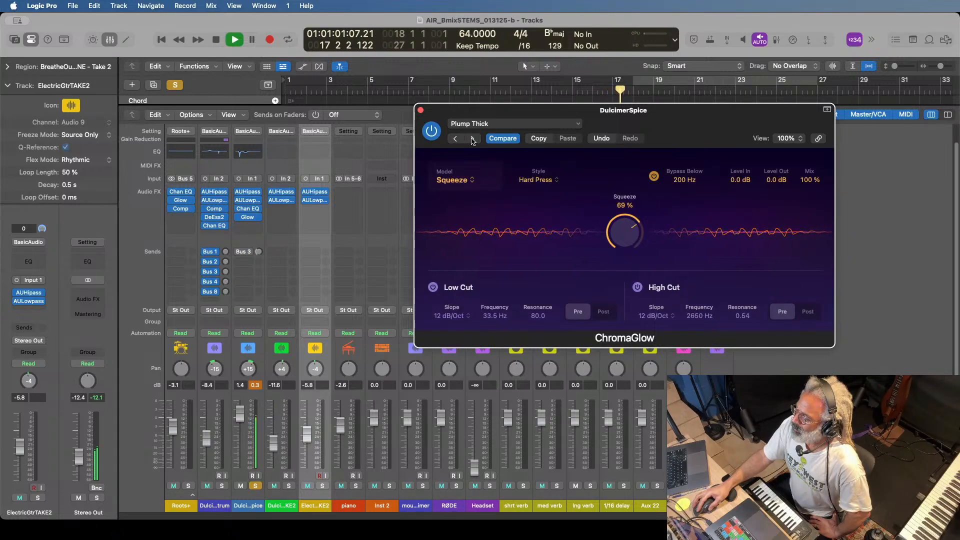
{"action": "left_click", "coordinate": [472, 140]}
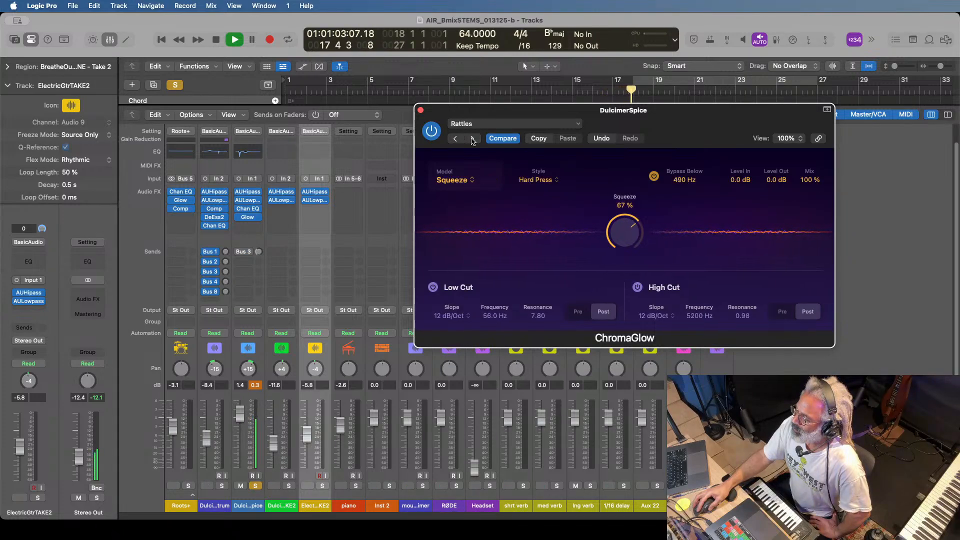
{"action": "left_click", "coordinate": [472, 140]}
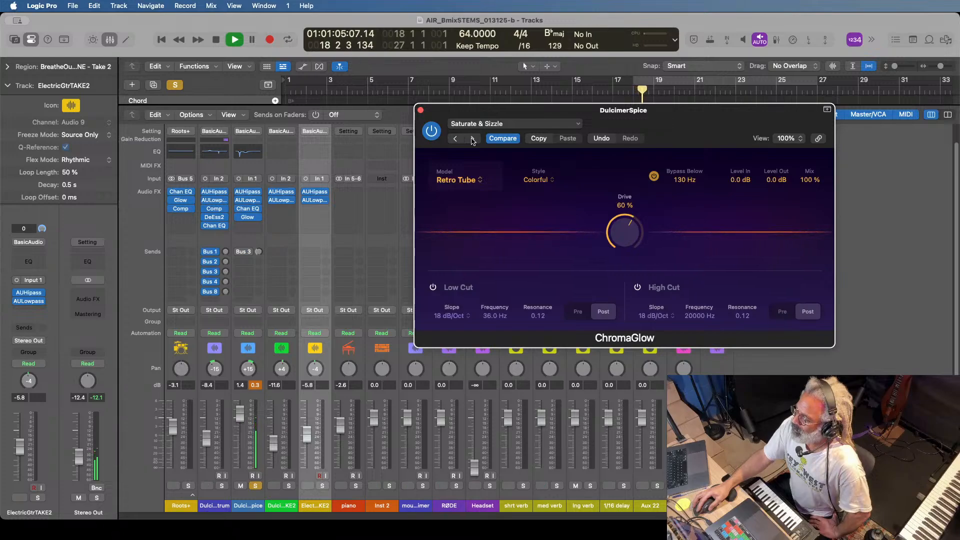
{"action": "left_click", "coordinate": [472, 140]}
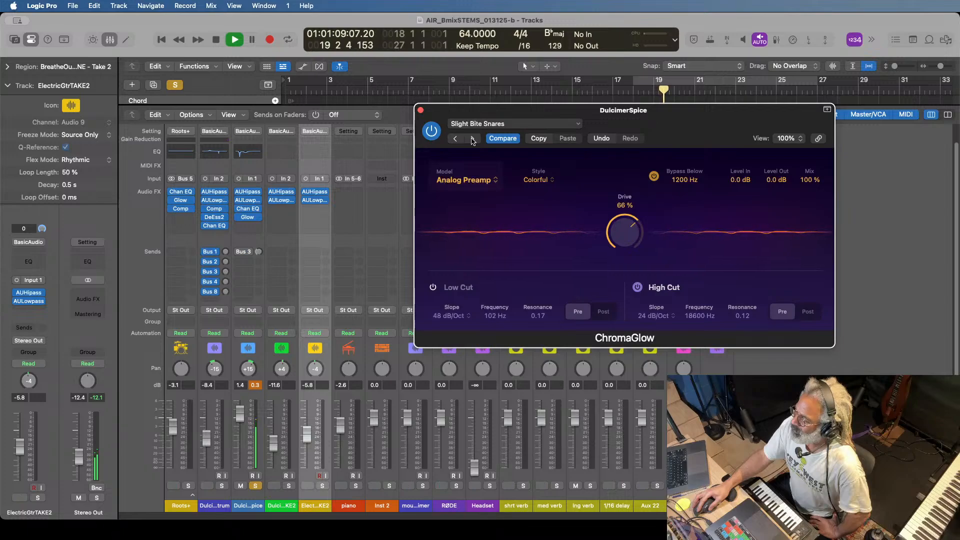
{"action": "left_click", "coordinate": [473, 140]}
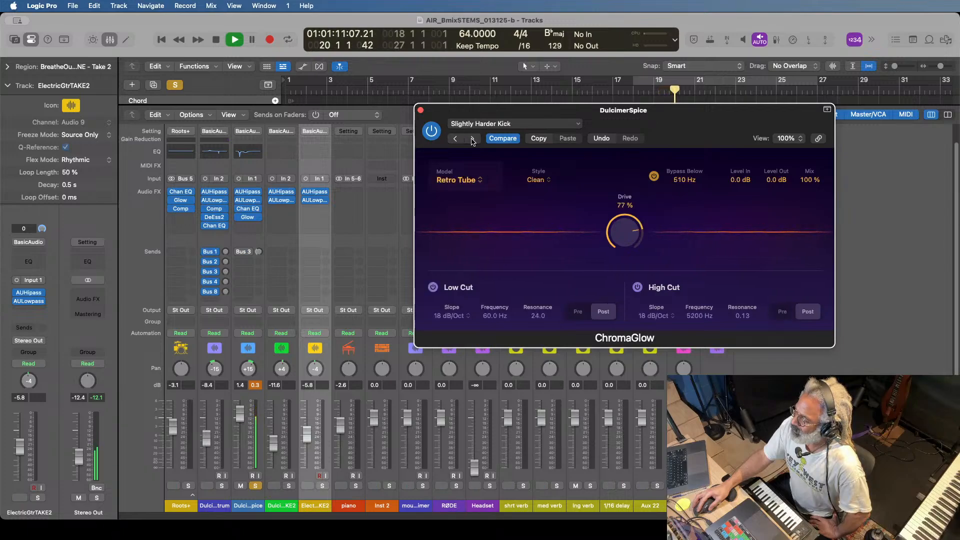
{"action": "left_click", "coordinate": [472, 140]}
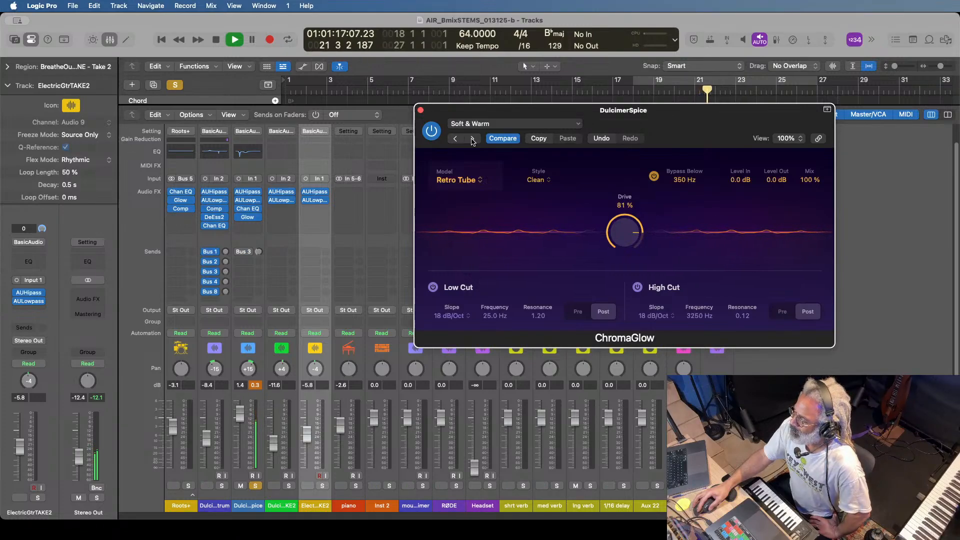
{"action": "left_click", "coordinate": [472, 140]}
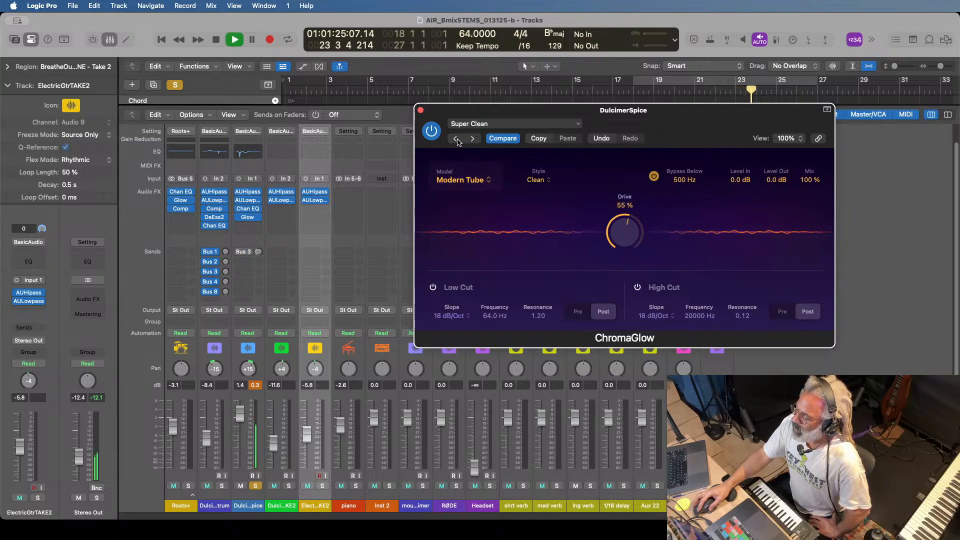
Step ChromaGlow's presets back to Just High's Please and close the plug-in window.
{"action": "left_click", "coordinate": [456, 140]}
{"action": "left_click", "coordinate": [456, 140]}
{"action": "left_click", "coordinate": [455, 139]}
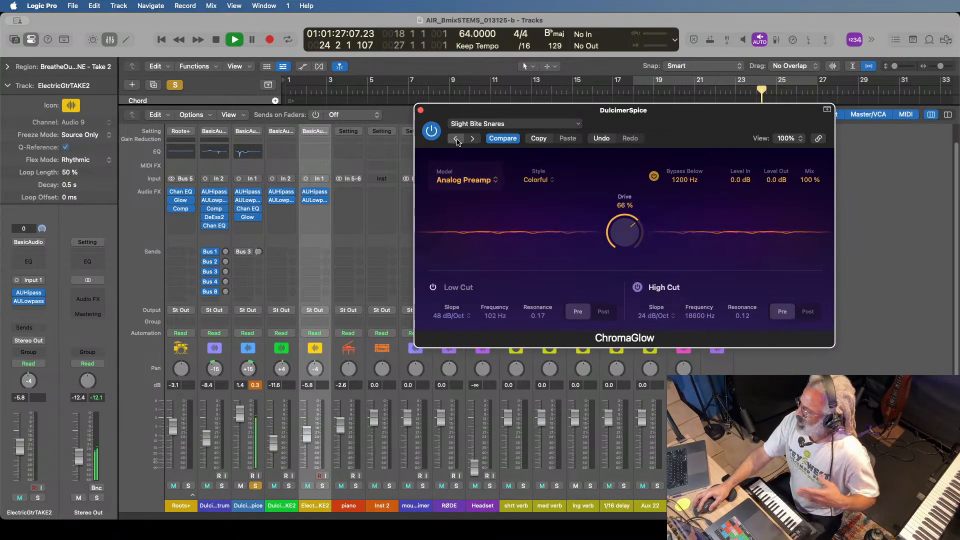
{"action": "left_click", "coordinate": [456, 139]}
{"action": "left_click", "coordinate": [456, 140]}
{"action": "left_click", "coordinate": [455, 140]}
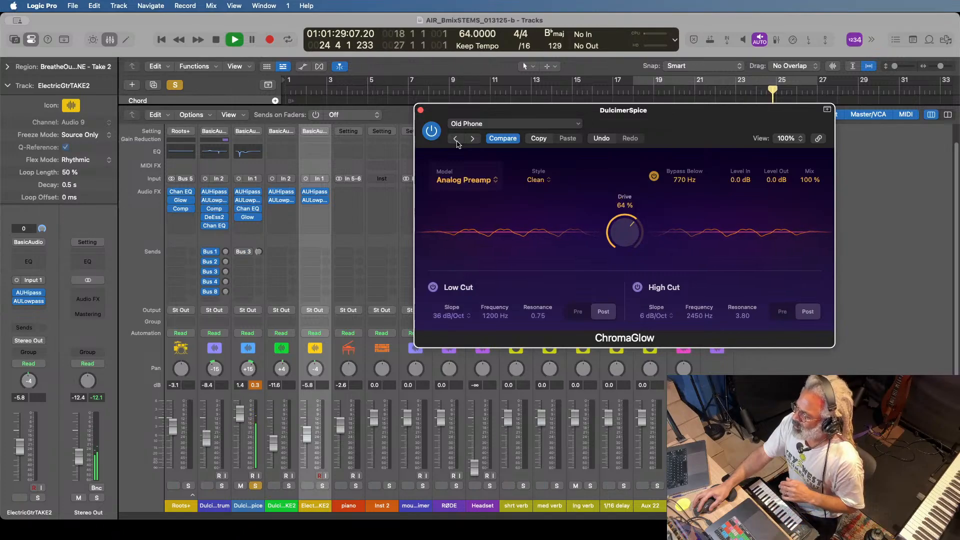
{"action": "left_click", "coordinate": [456, 140]}
{"action": "left_click", "coordinate": [455, 139]}
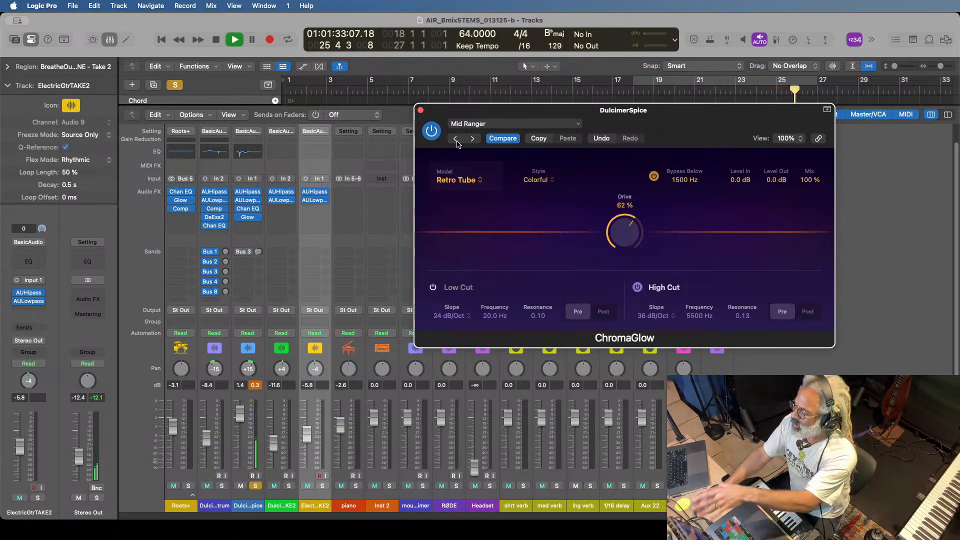
{"action": "left_click", "coordinate": [456, 139]}
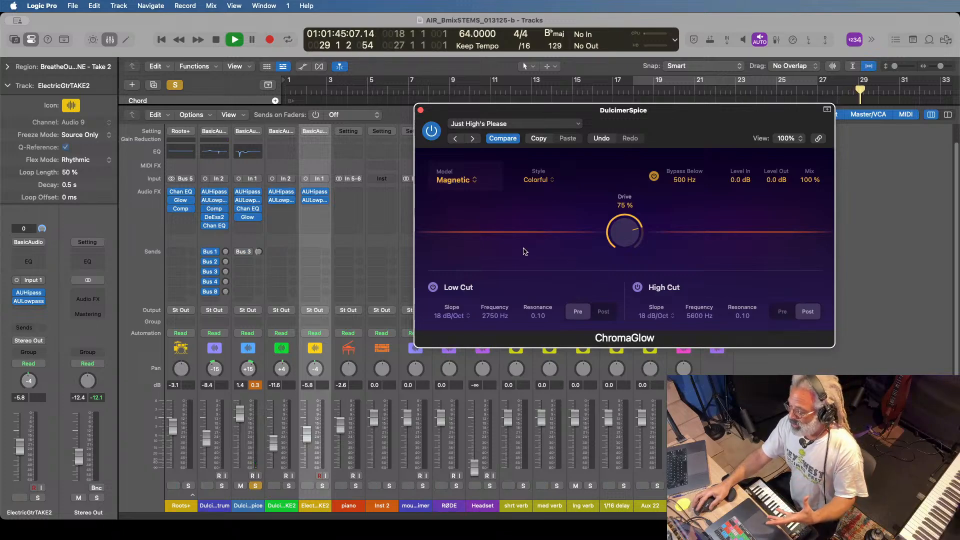
{"action": "left_click", "coordinate": [421, 110]}
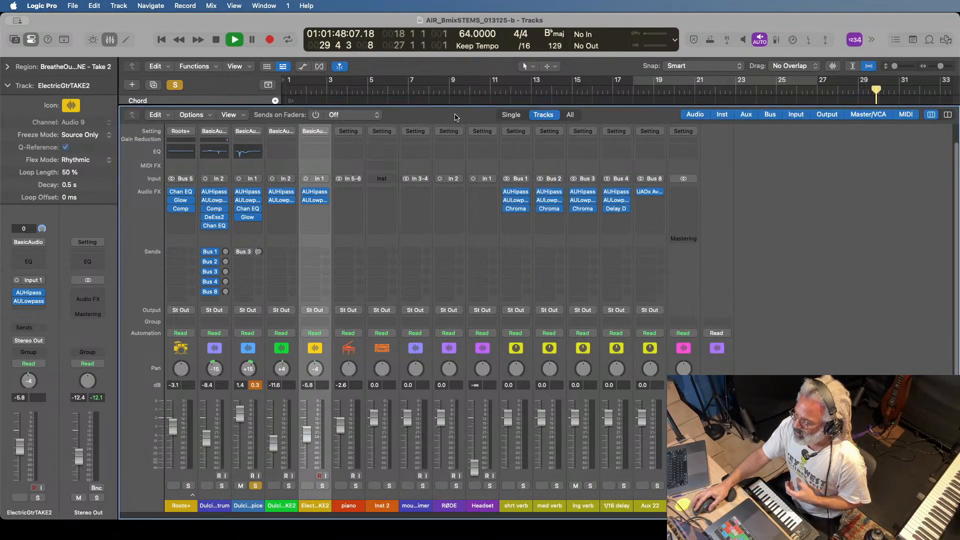
Enable DulcimerSpice's Bus 3 send at -4.4 dB and slightly adjust the dry/wet output in the lng verb ChromaVerb.
{"action": "left_click", "coordinate": [594, 91]}
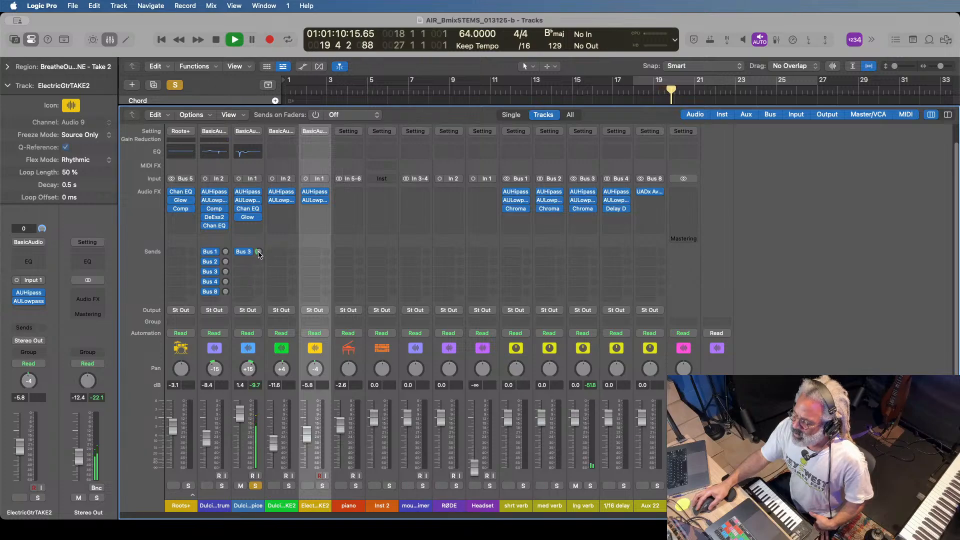
{"action": "left_click_drag", "start_coordinate": [258, 253], "coordinate": [261, 213]}
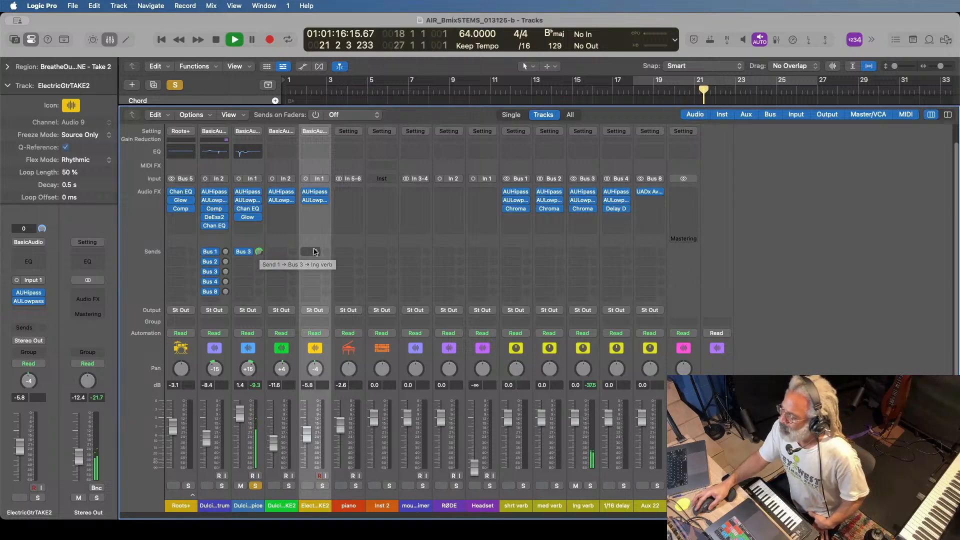
{"action": "left_click", "coordinate": [583, 209]}
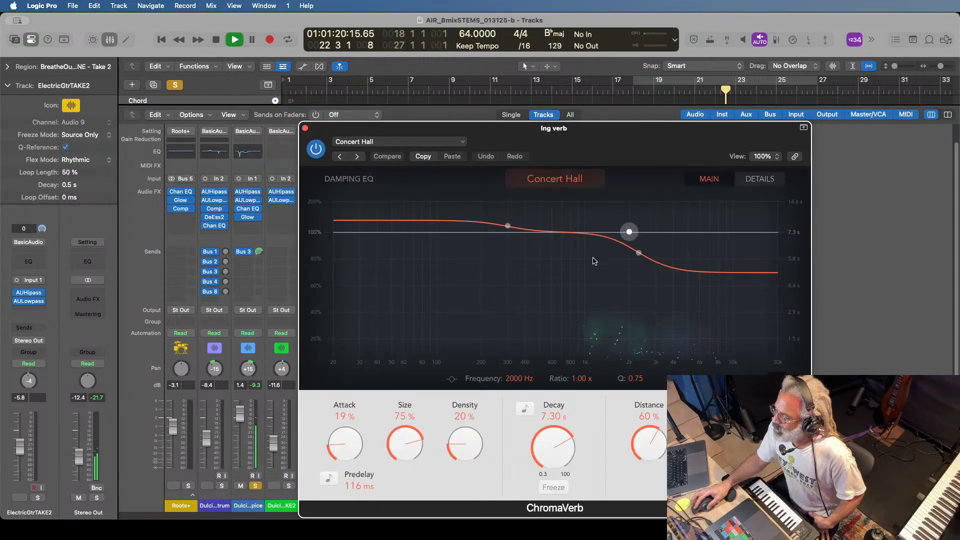
{"action": "left_click_drag", "start_coordinate": [767, 443], "coordinate": [768, 437]}
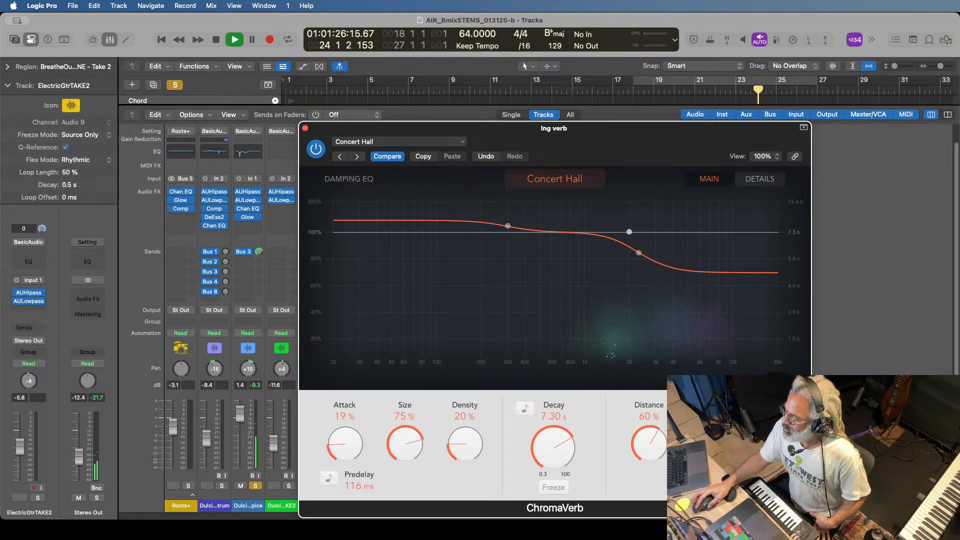
{"action": "left_click", "coordinate": [305, 128]}
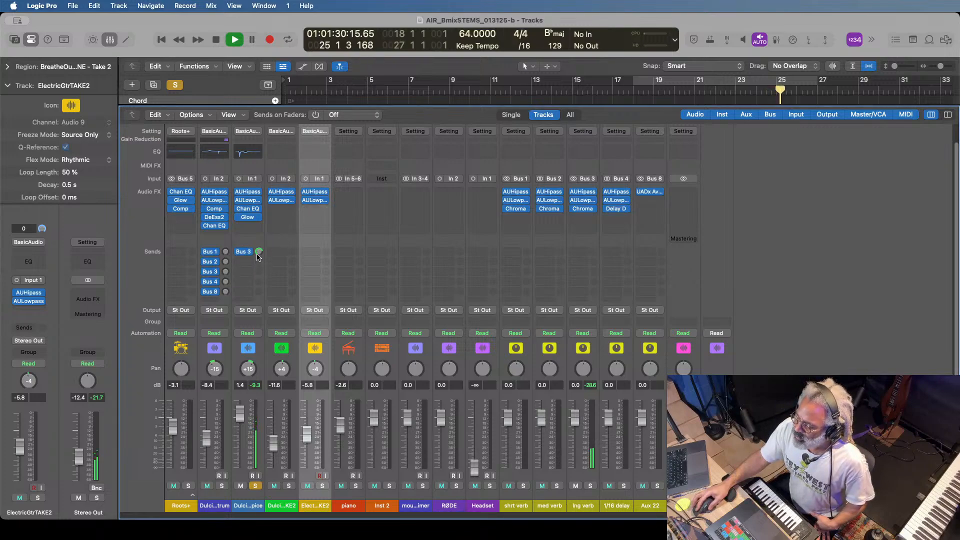
{"action": "left_click_drag", "start_coordinate": [259, 252], "coordinate": [251, 277]}
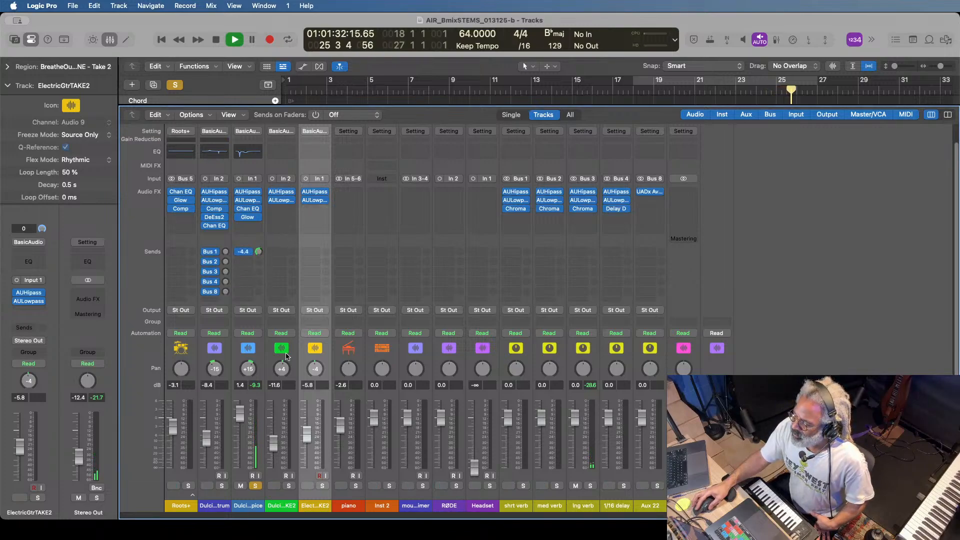
Clear the DulcimerSpice solo, hide the mixer, and stop playback after listening to the full mix.
{"action": "left_click", "coordinate": [179, 85]}
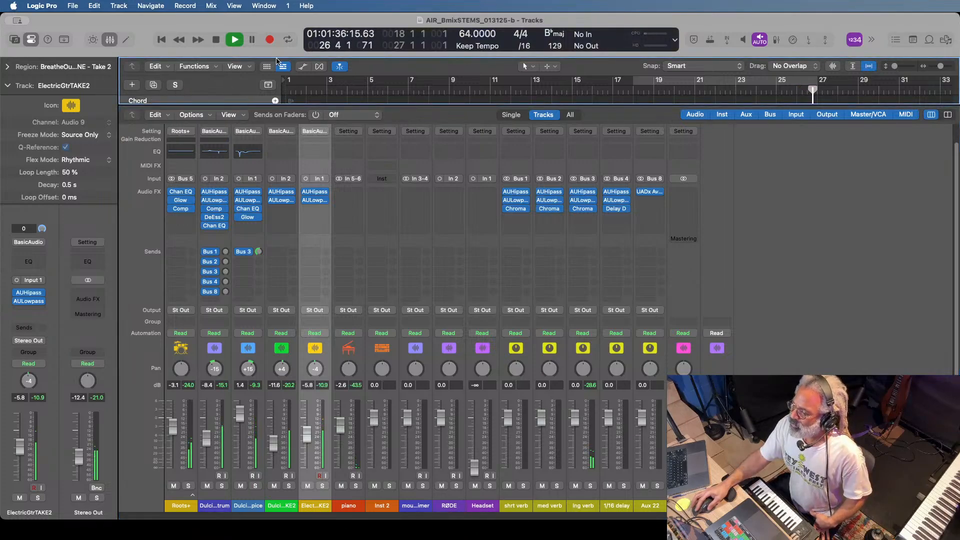
{"action": "left_click", "coordinate": [112, 40]}
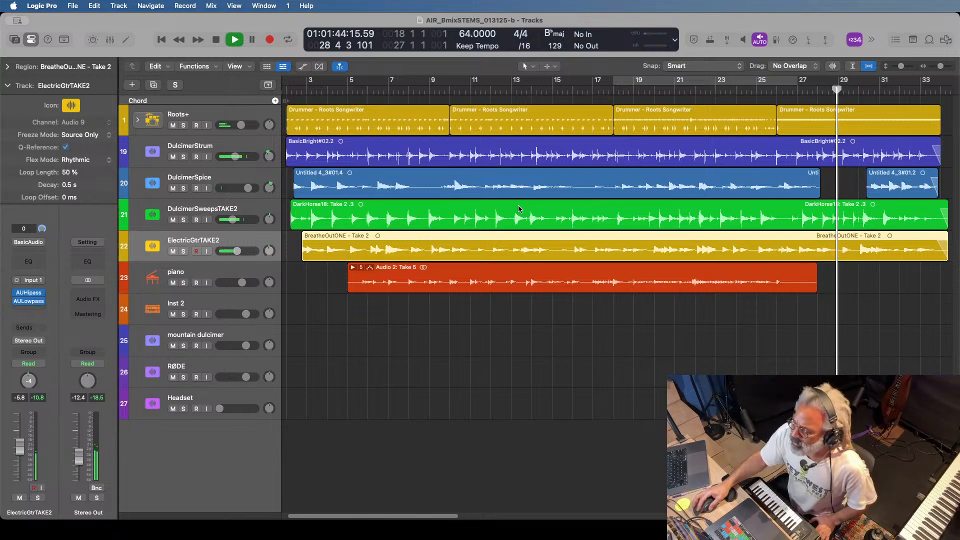
{"action": "left_click", "coordinate": [216, 40]}
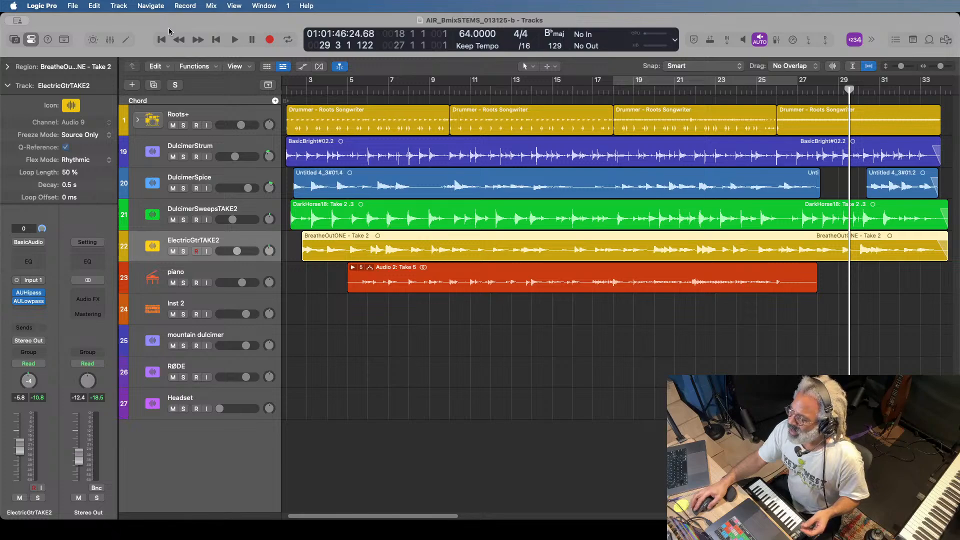
Save the AIR_BmixSTEMS_013125-b project and open the recent project Dance Into The Night, closing the current one.
{"action": "left_click", "coordinate": [72, 6]}
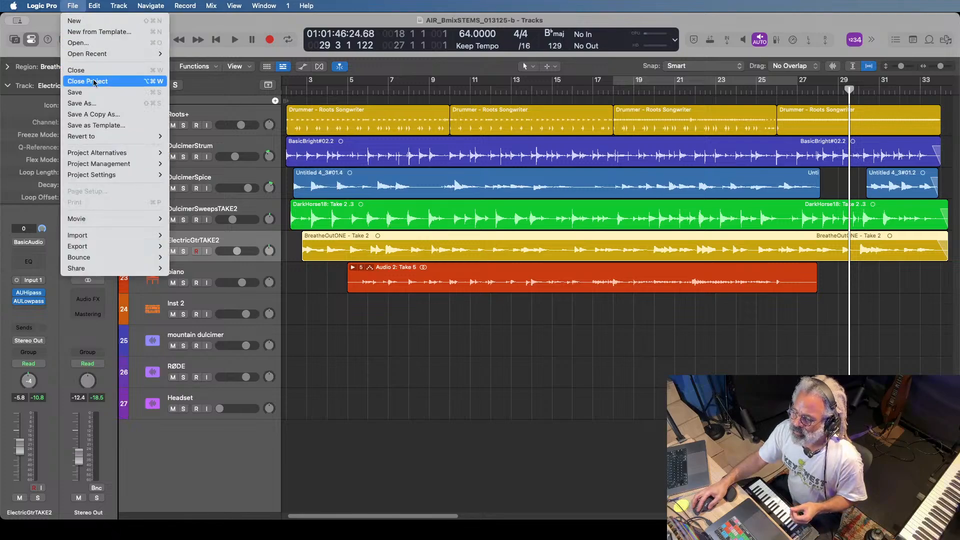
{"action": "left_click", "coordinate": [92, 95]}
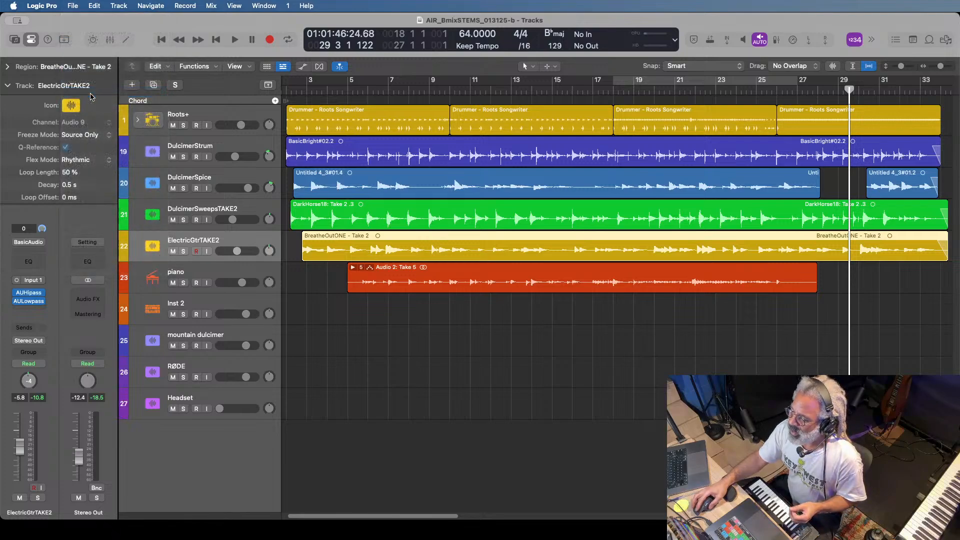
{"action": "left_click", "coordinate": [72, 5]}
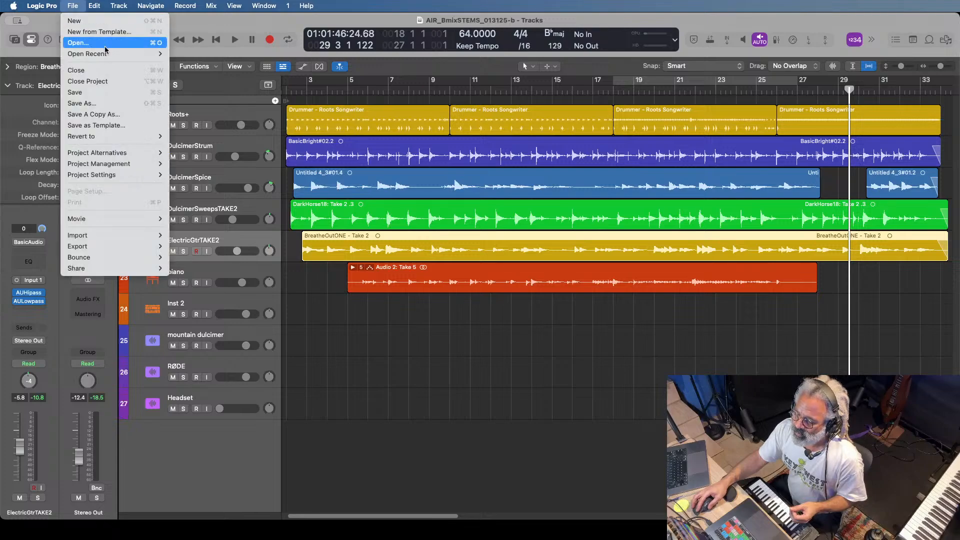
{"action": "mouse_move", "coordinate": [125, 54]}
{"action": "left_click", "coordinate": [217, 88]}
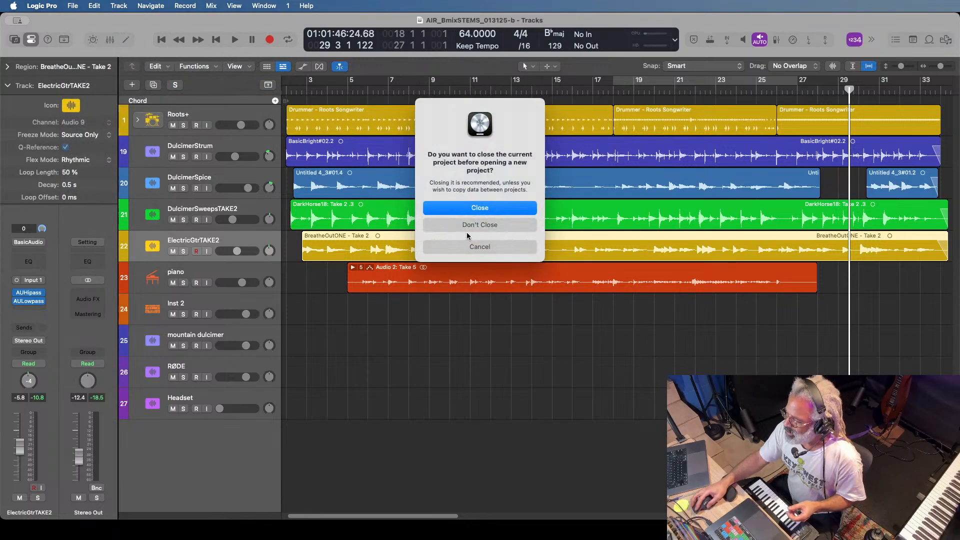
{"action": "left_click", "coordinate": [478, 210]}
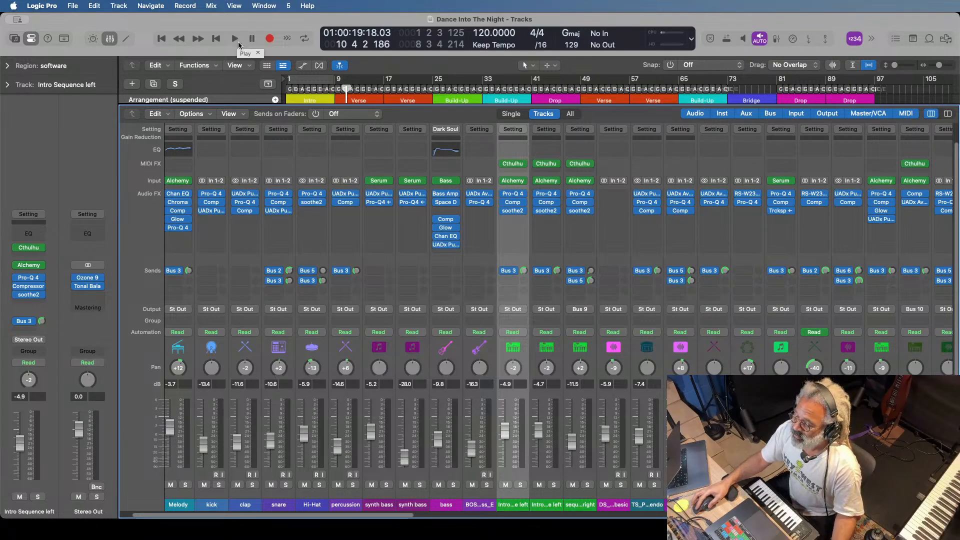
Play Dance Into The Night from the start, lowering the Stereo Out fader to -1.6 dB and resetting the peak readings, and stop playback.
{"action": "left_click", "coordinate": [220, 42]}
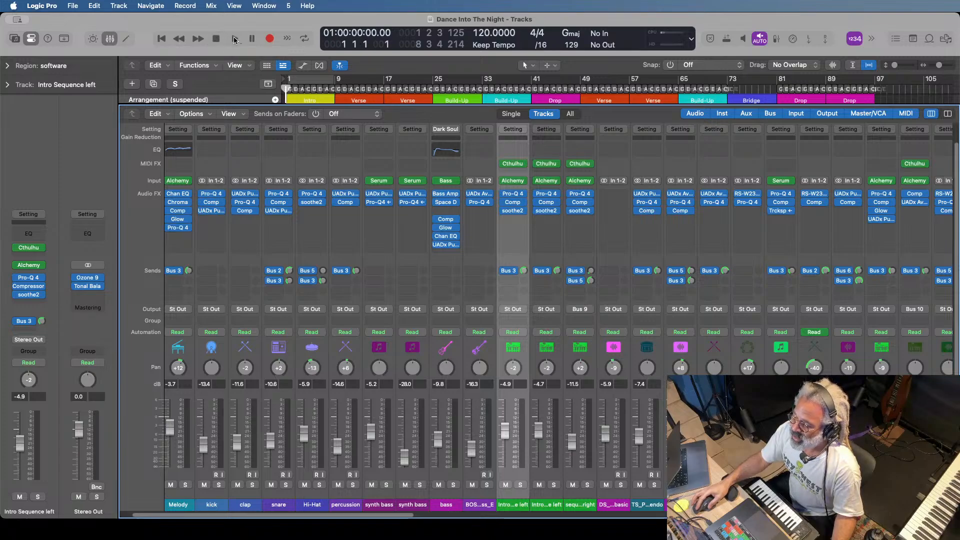
{"action": "left_click", "coordinate": [235, 40]}
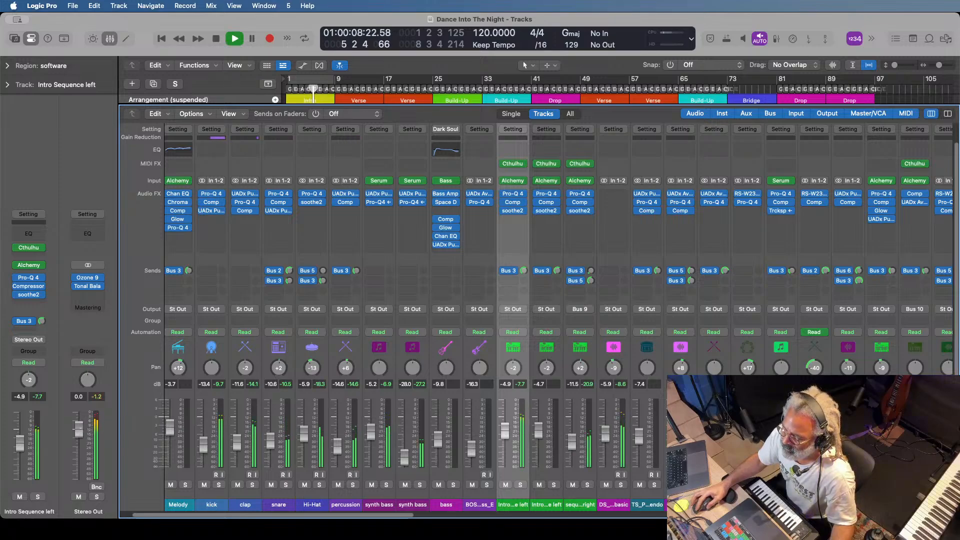
{"action": "left_click_drag", "start_coordinate": [79, 430], "coordinate": [79, 435]}
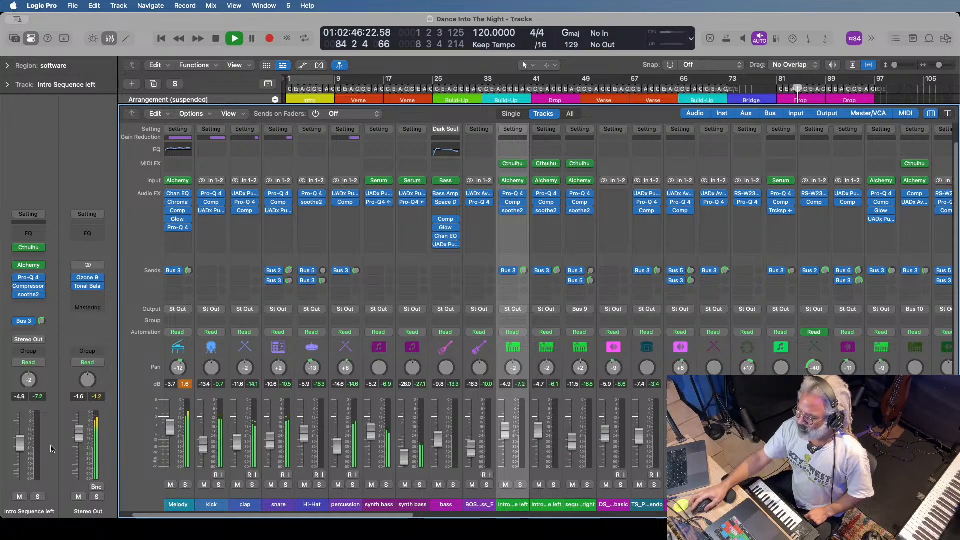
{"action": "left_click", "coordinate": [185, 384]}
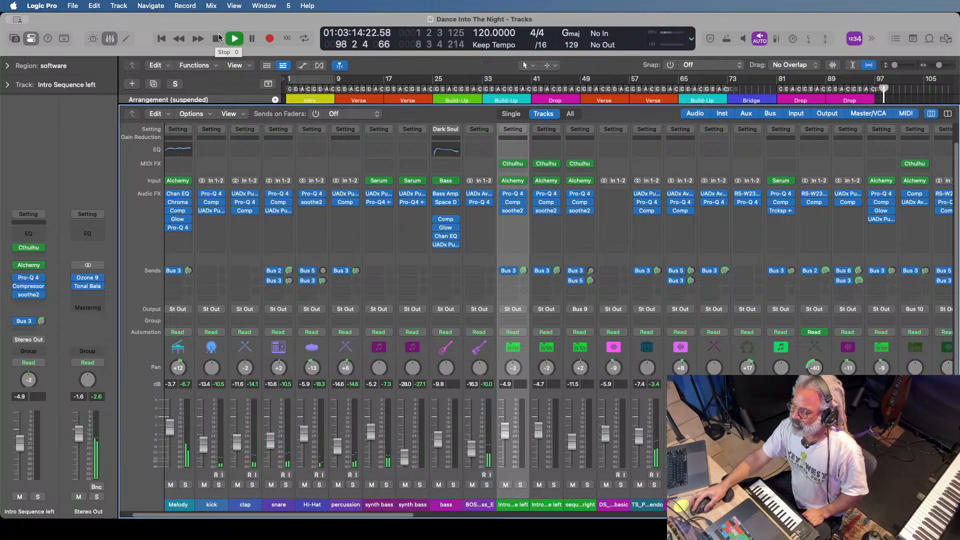
{"action": "left_click", "coordinate": [218, 39]}
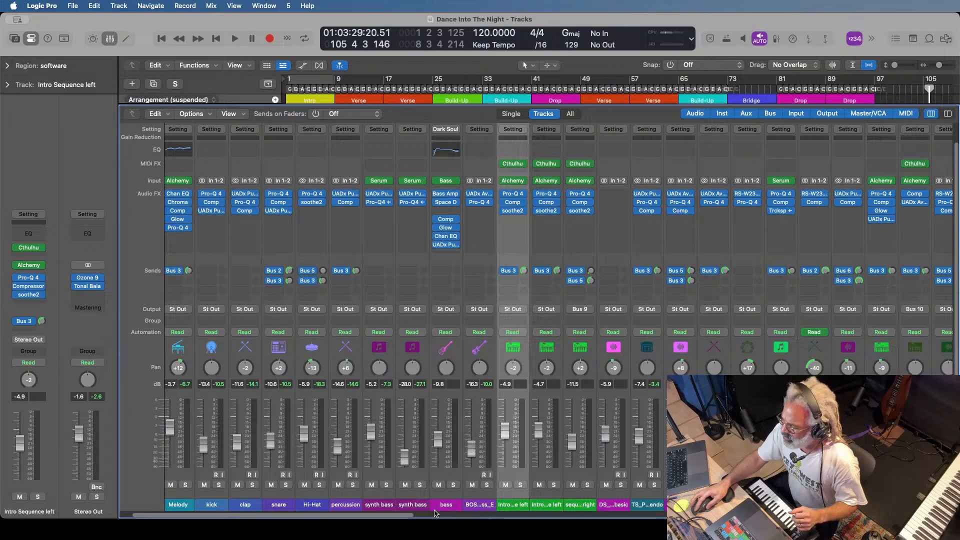
{"action": "left_click", "coordinate": [445, 526]}
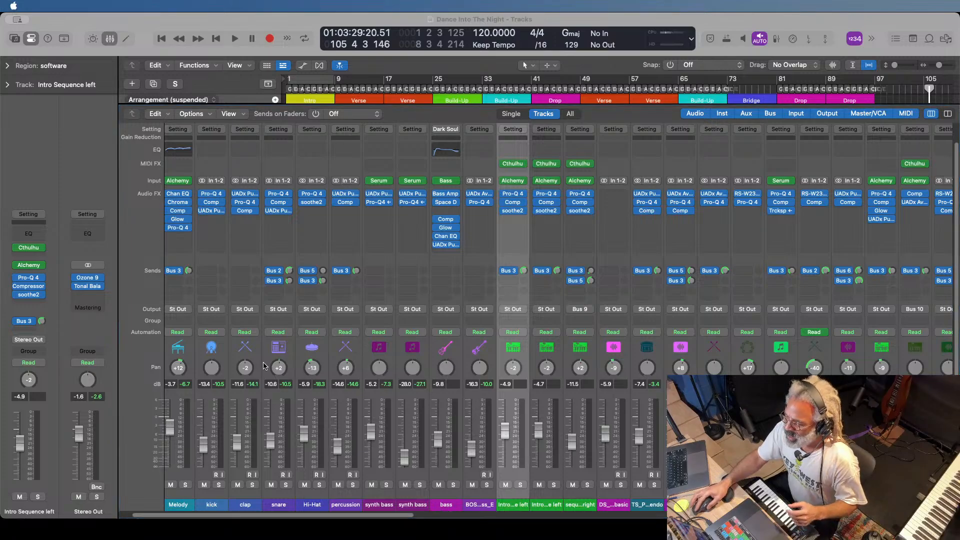